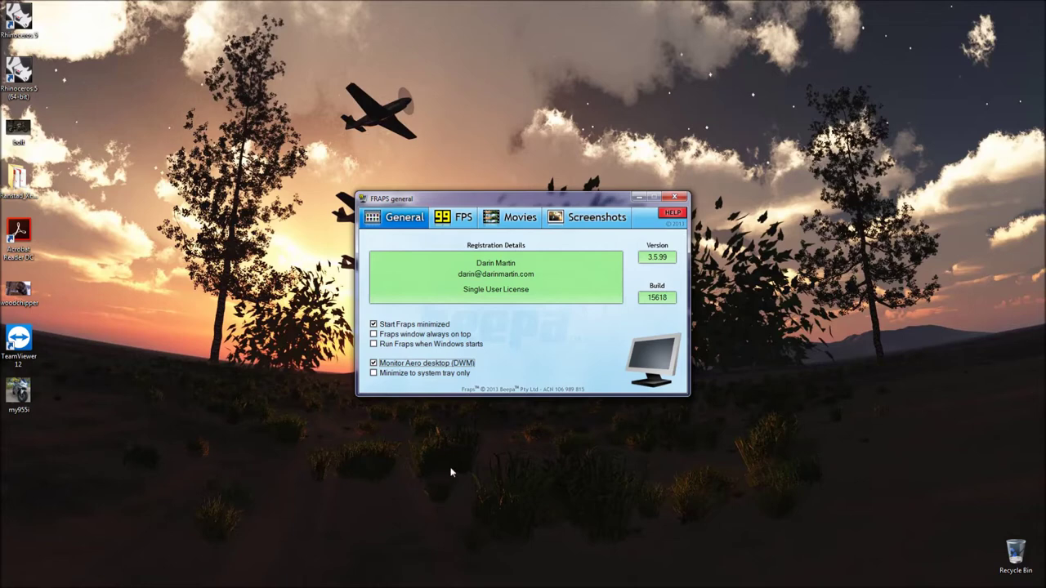
Launch VUE and create a new scene from the Empty preset
{"action": "mouse_move", "coordinate": [451, 585]}
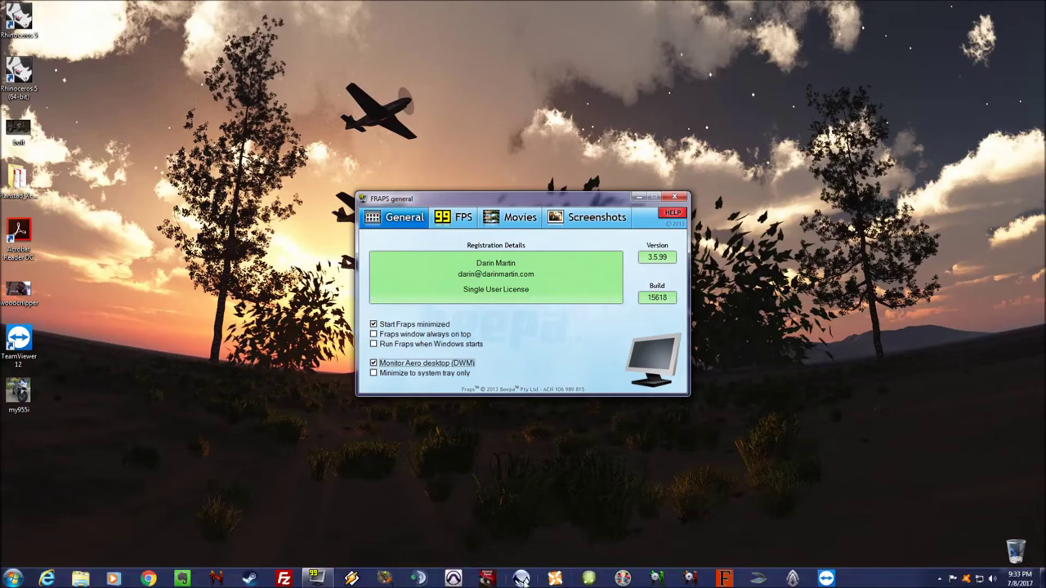
{"action": "left_click", "coordinate": [521, 578]}
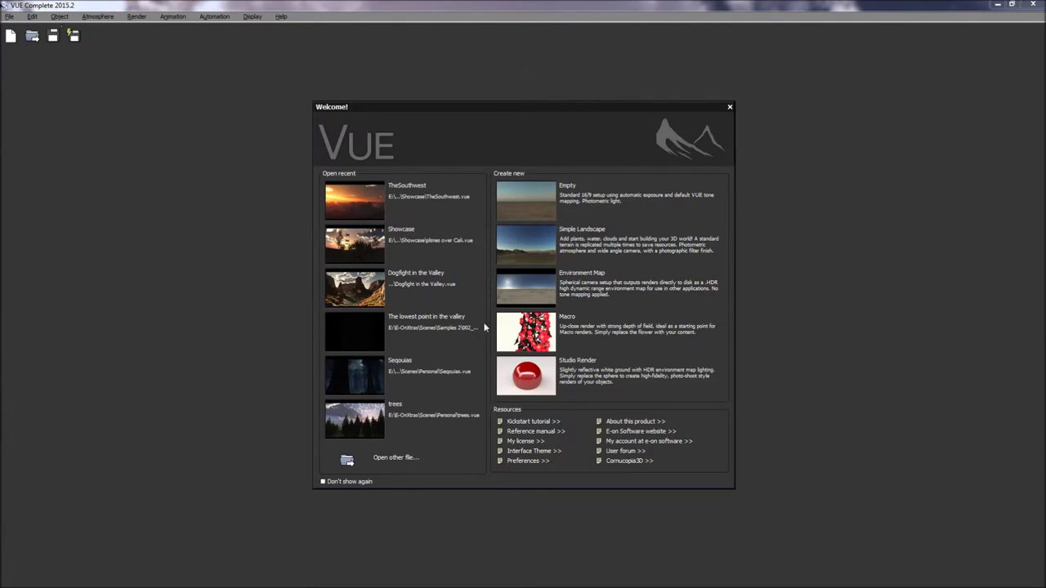
{"action": "left_click", "coordinate": [523, 204]}
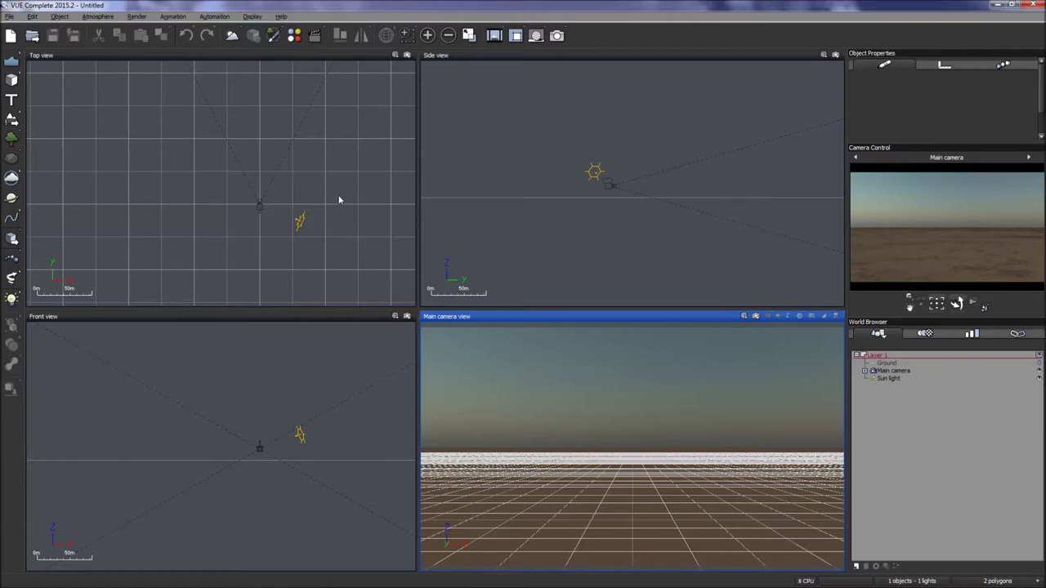
{"action": "left_click", "coordinate": [260, 167]}
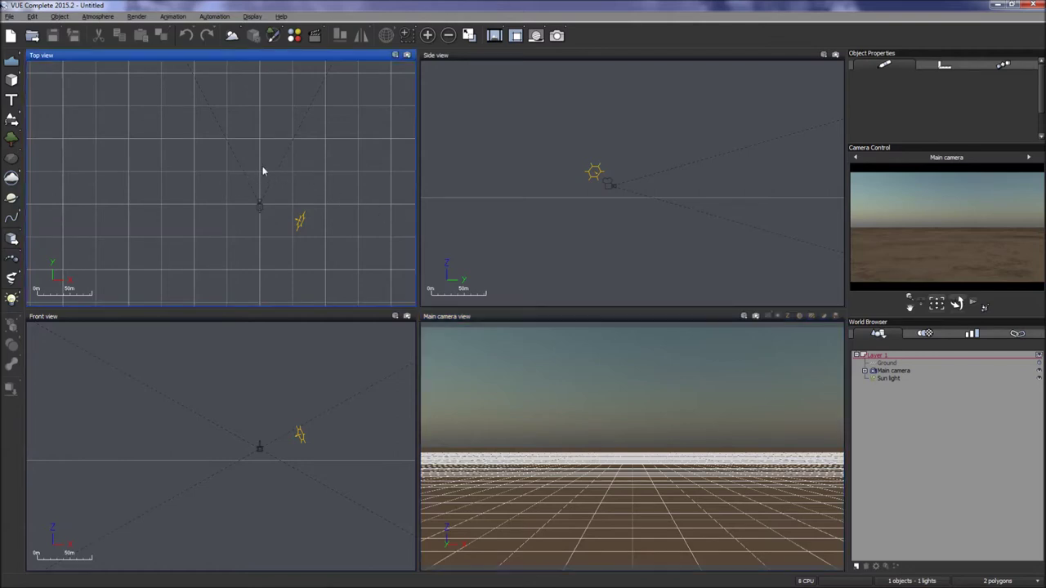
{"action": "right_click_drag", "start_coordinate": [258, 172], "coordinate": [227, 194]}
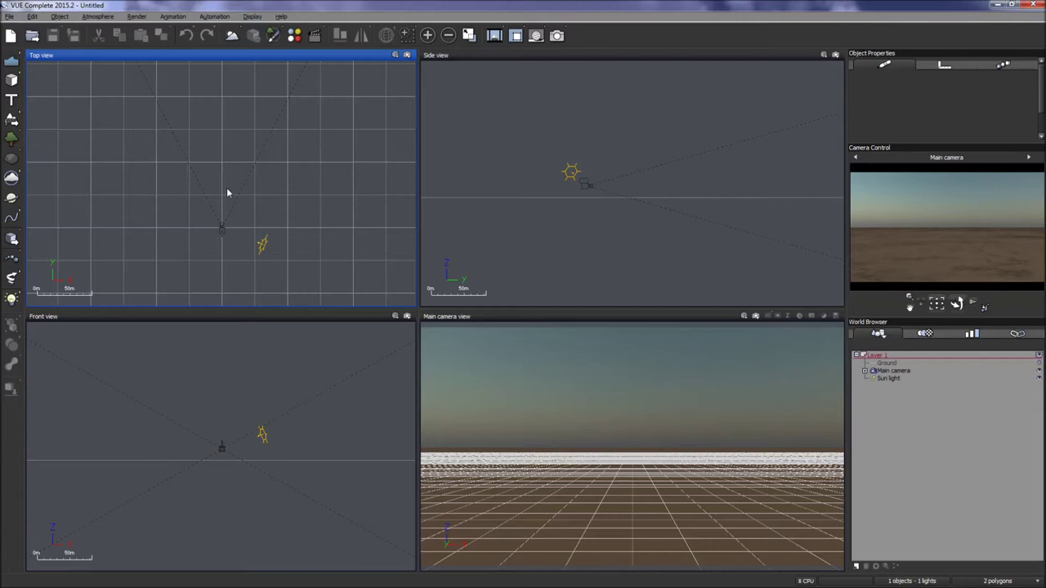
{"action": "right_click_drag", "start_coordinate": [233, 168], "coordinate": [219, 203]}
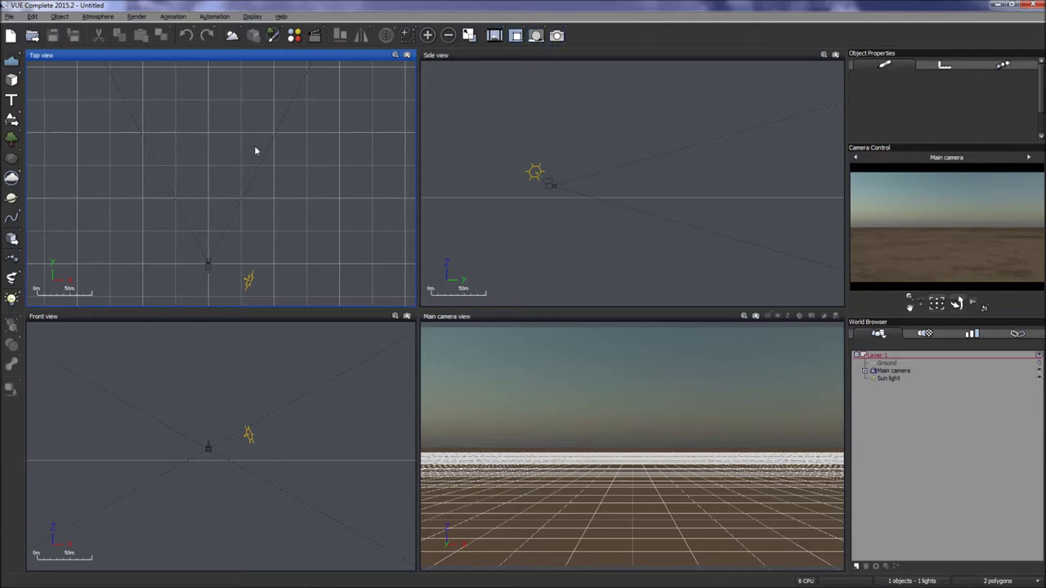
{"action": "left_click", "coordinate": [259, 393]}
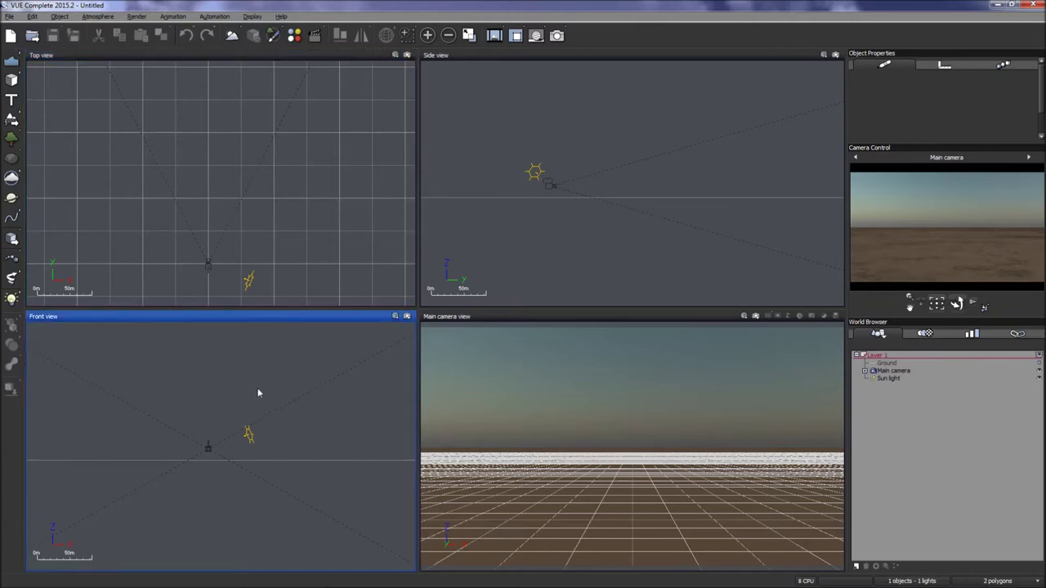
{"action": "left_click", "coordinate": [552, 389]}
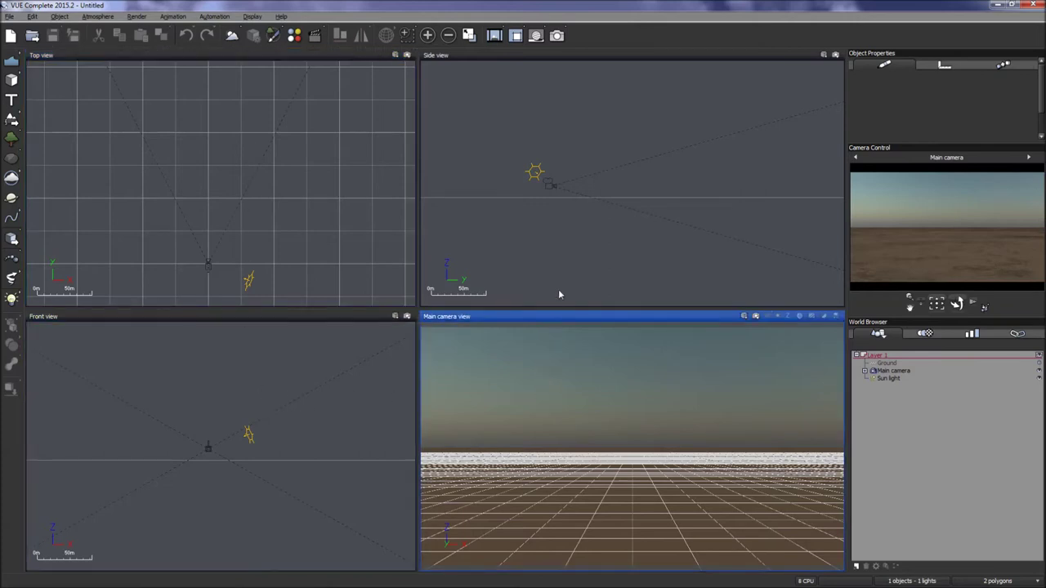
{"action": "left_click", "coordinate": [582, 239]}
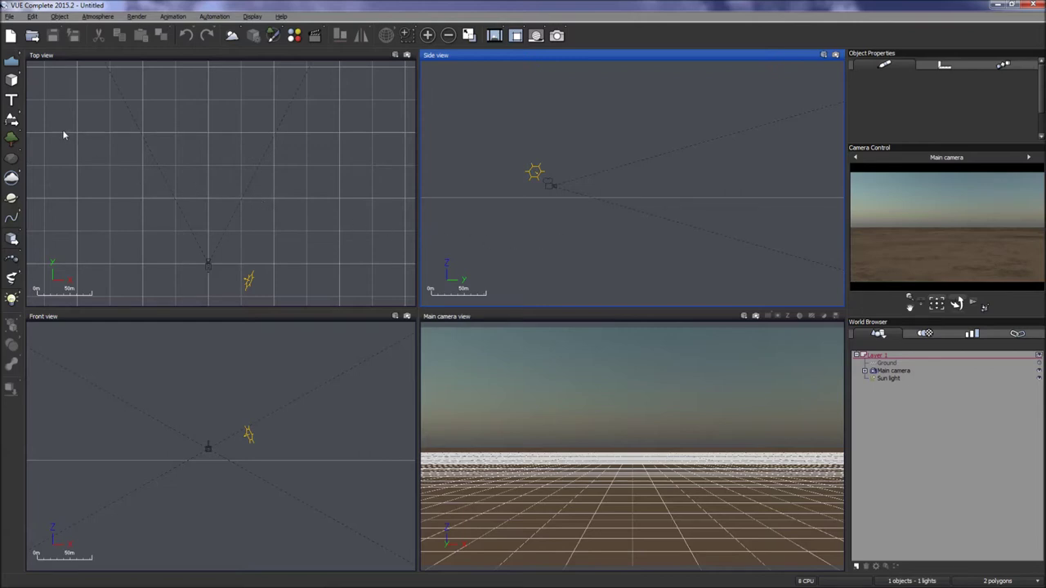
Add a standard terrain to the scene and move it forward along the Y axis until it lies ahead of the main camera
{"action": "left_click", "coordinate": [15, 123]}
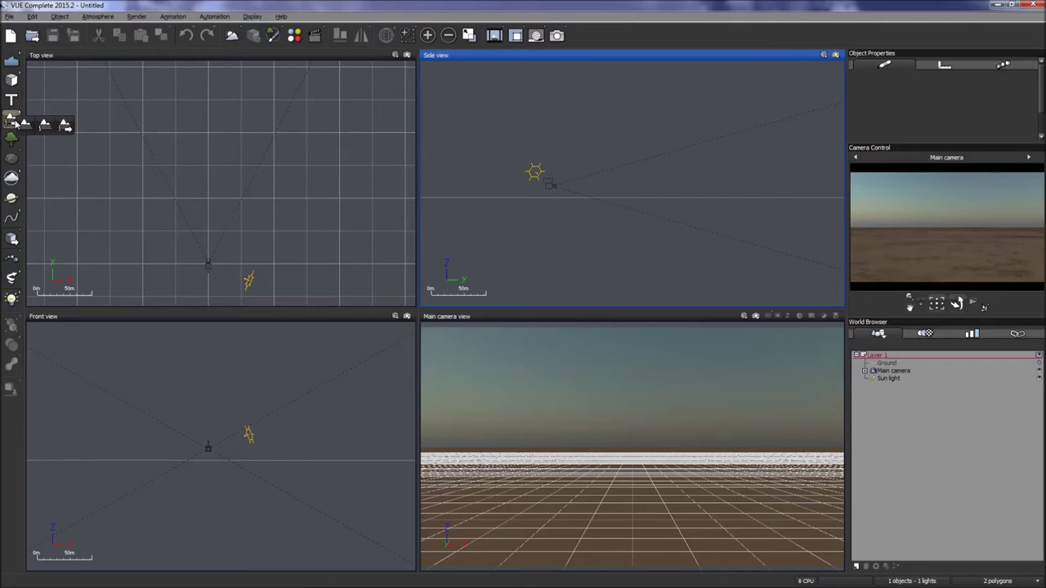
{"action": "left_click", "coordinate": [24, 125]}
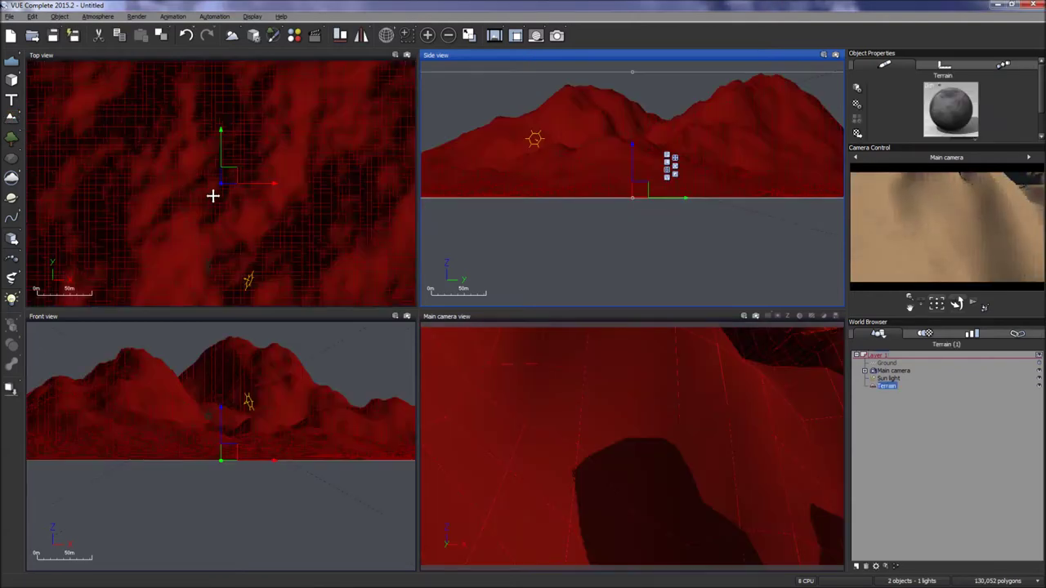
{"action": "left_click", "coordinate": [212, 195]}
{"action": "scroll", "coordinate": [216, 196], "scroll_direction": "down", "scroll_amount": 3}
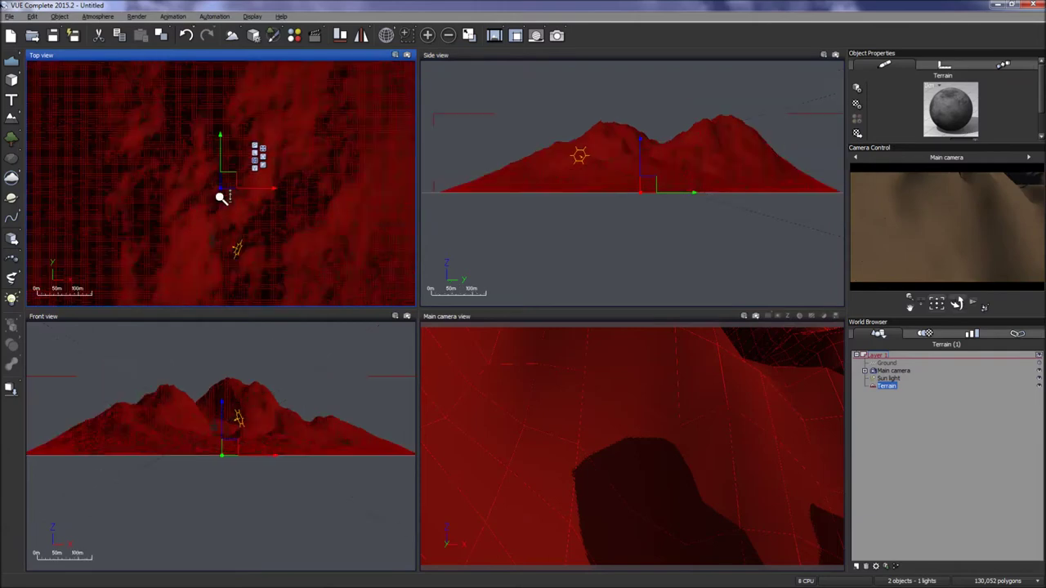
{"action": "scroll", "coordinate": [219, 197], "scroll_direction": "down", "scroll_amount": 2}
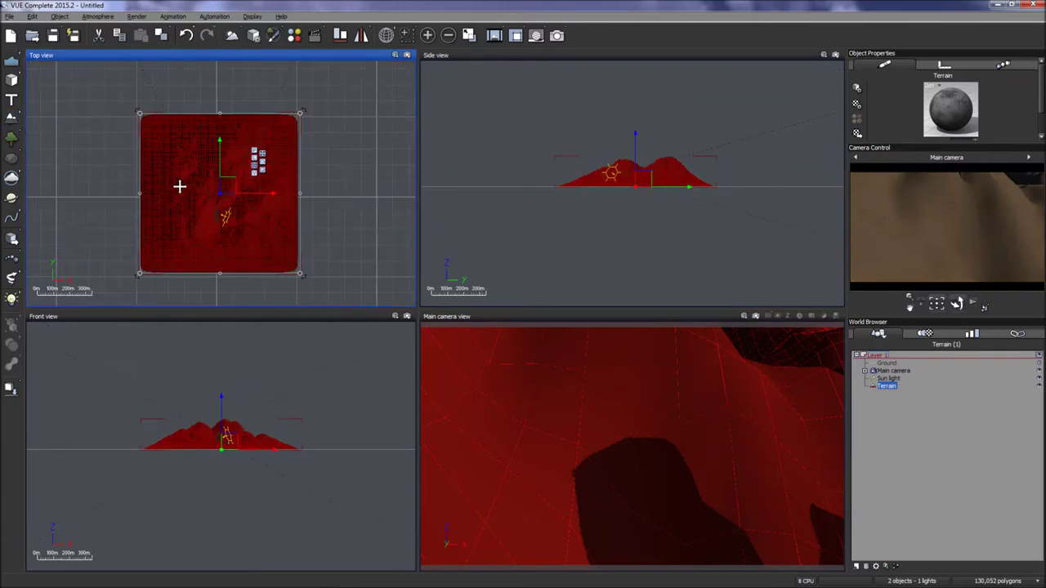
{"action": "left_click_drag", "start_coordinate": [222, 187], "coordinate": [220, 116]}
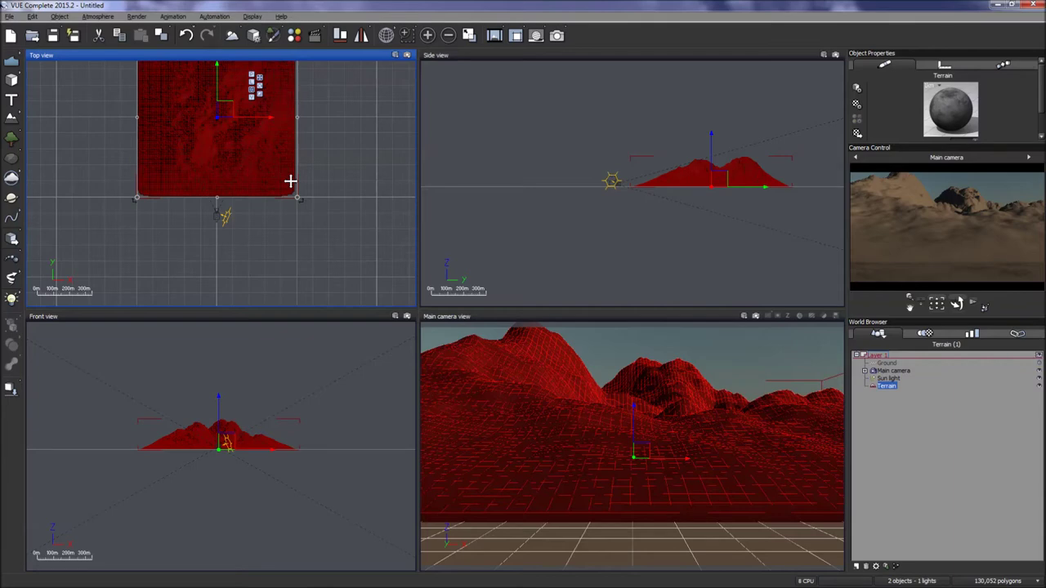
Rotate the terrain around its vertical axis and shift it sideways along X to frame its mountain in the main camera view
{"action": "right_click_drag", "start_coordinate": [348, 150], "coordinate": [348, 216]}
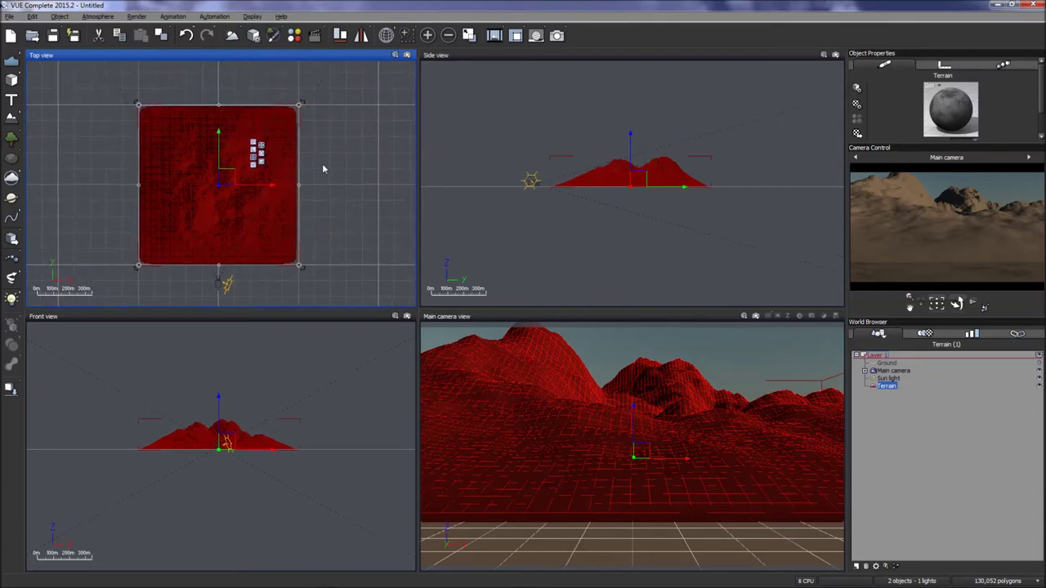
{"action": "left_click", "coordinate": [261, 153]}
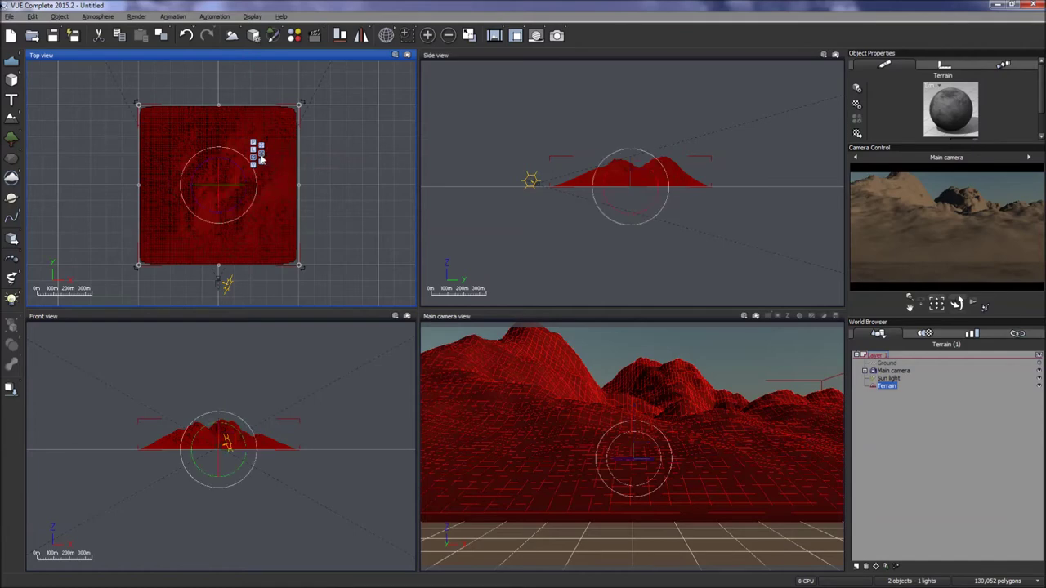
{"action": "left_click_drag", "start_coordinate": [242, 171], "coordinate": [253, 201]}
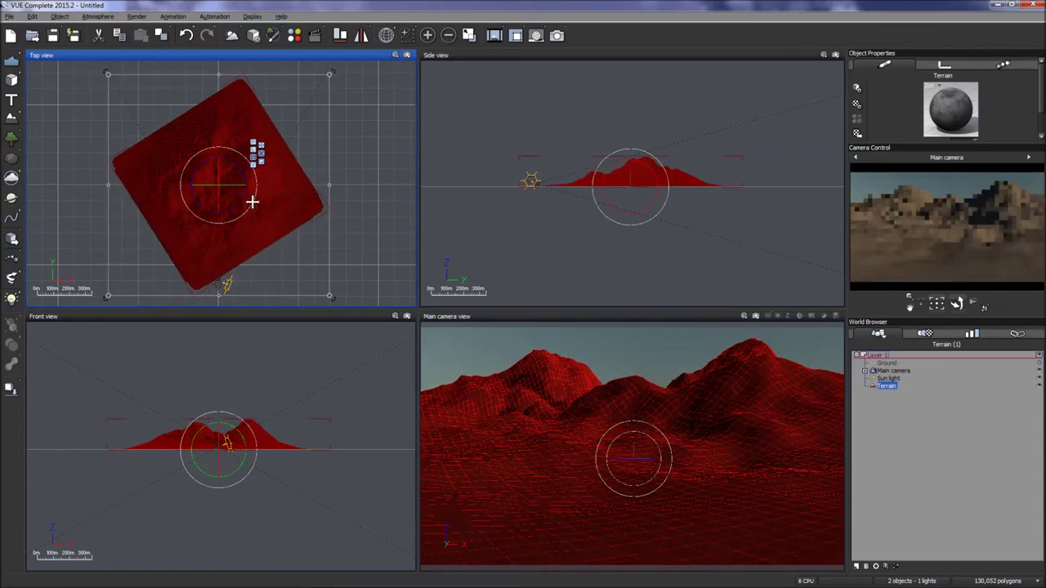
{"action": "left_click", "coordinate": [257, 151]}
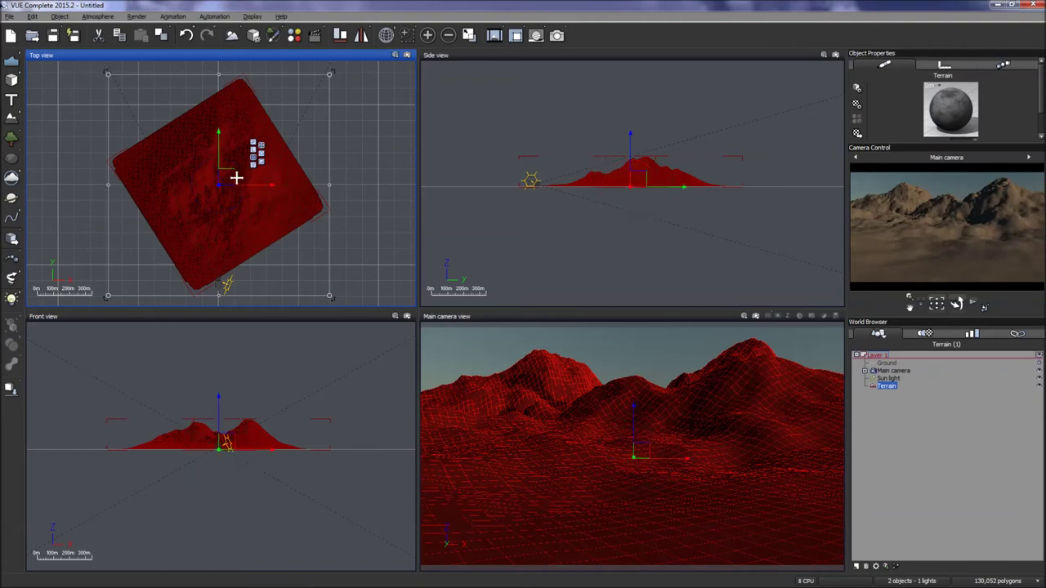
{"action": "left_click_drag", "start_coordinate": [229, 175], "coordinate": [262, 188]}
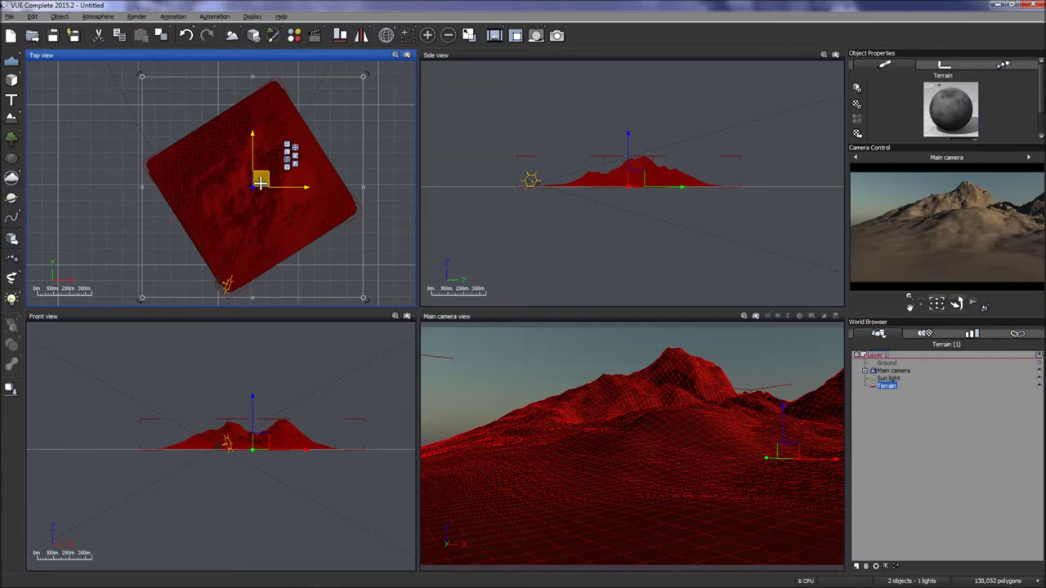
Increase the terrain's resolution to 2048x2048 in the Terrain Editor and accept the change
{"action": "double_click", "coordinate": [237, 177]}
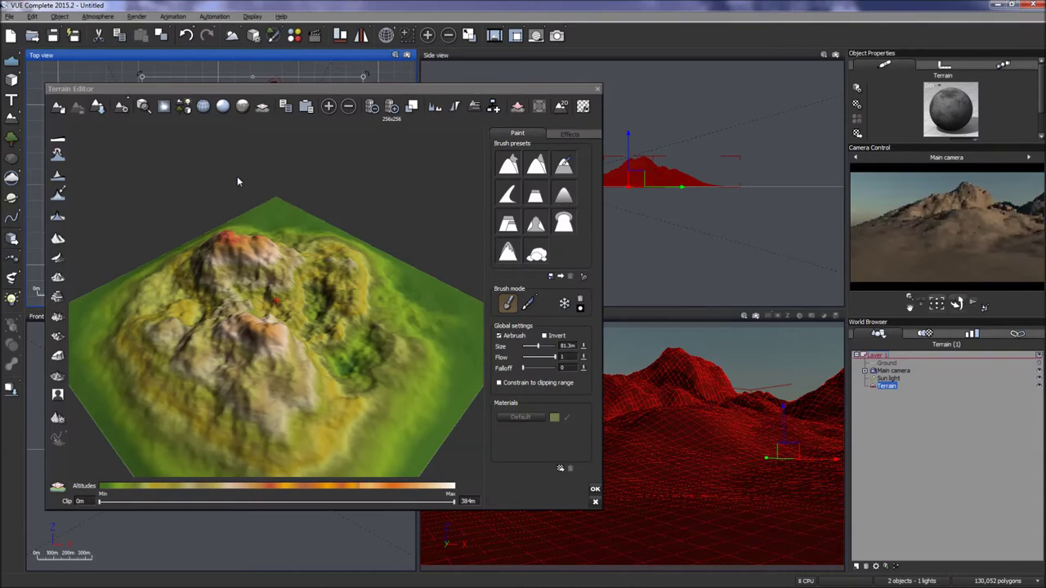
{"action": "left_click", "coordinate": [391, 108]}
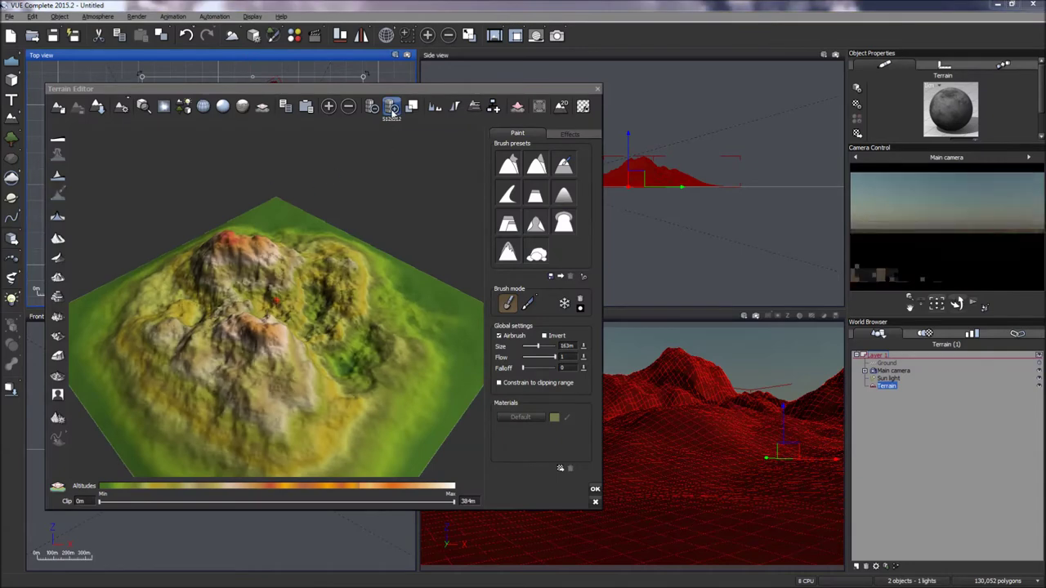
{"action": "left_click", "coordinate": [391, 107]}
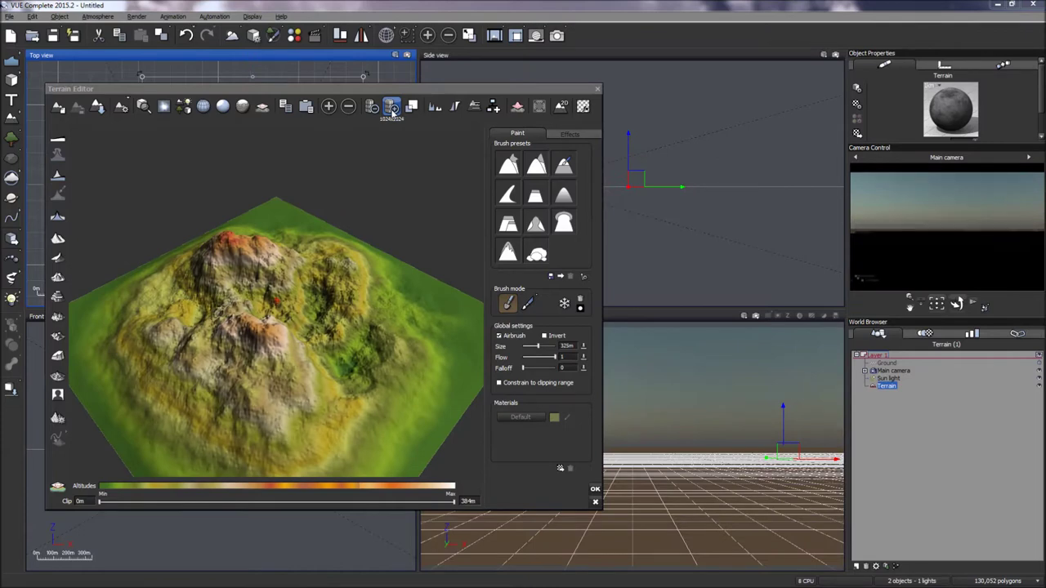
{"action": "left_click", "coordinate": [391, 107]}
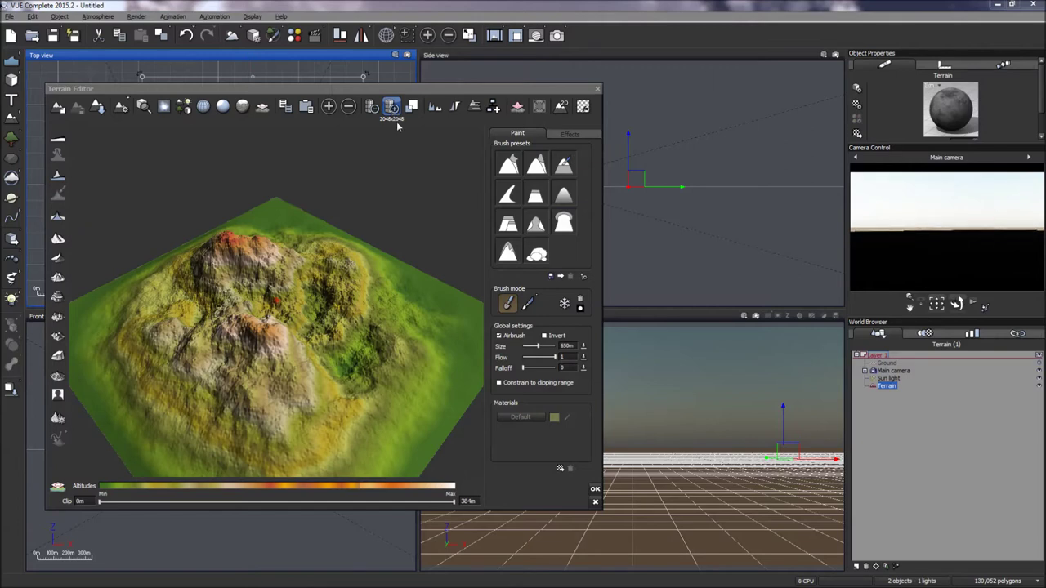
{"action": "left_click", "coordinate": [594, 489]}
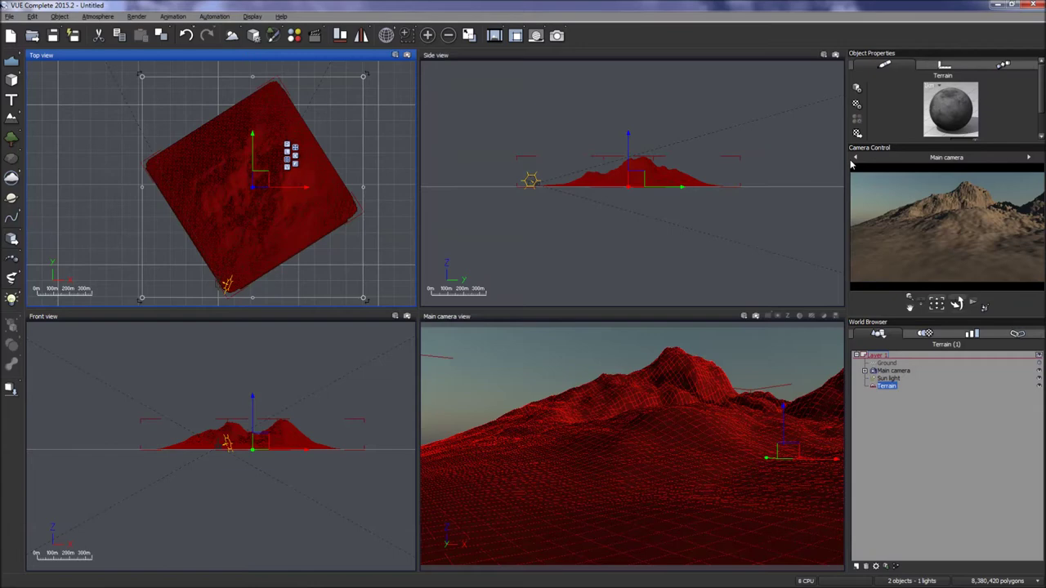
Change the terrain's material type to EcoSystem/Particles, accepting a new ecosystem layer above the default material
{"action": "double_click", "coordinate": [951, 112]}
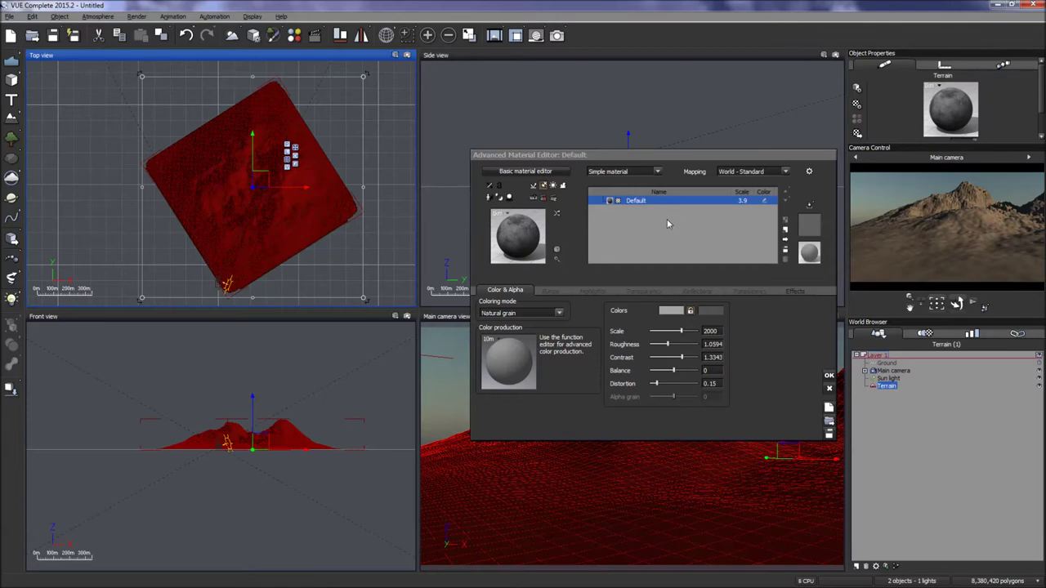
{"action": "left_click", "coordinate": [659, 172]}
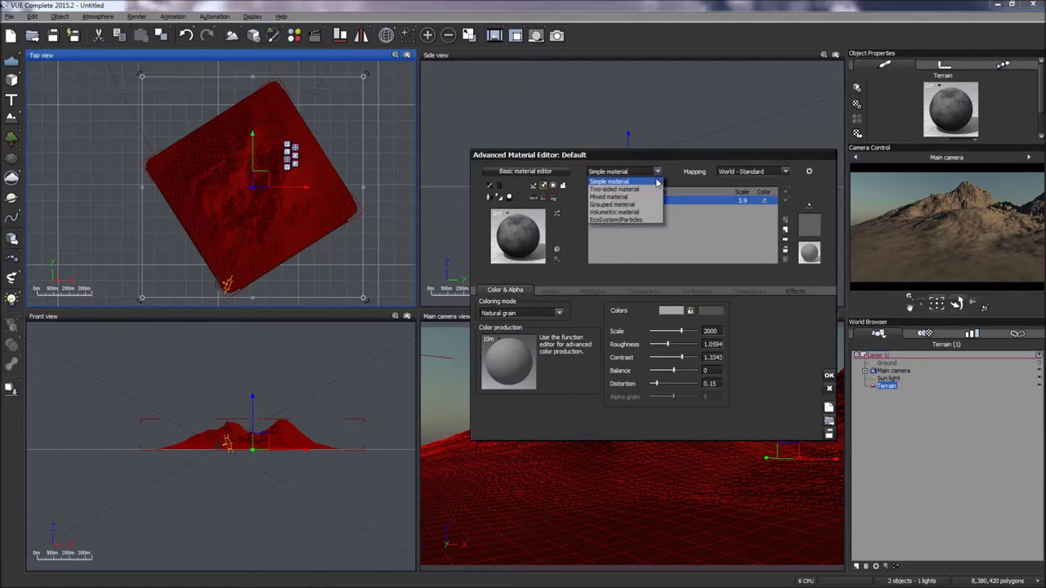
{"action": "left_click", "coordinate": [643, 221]}
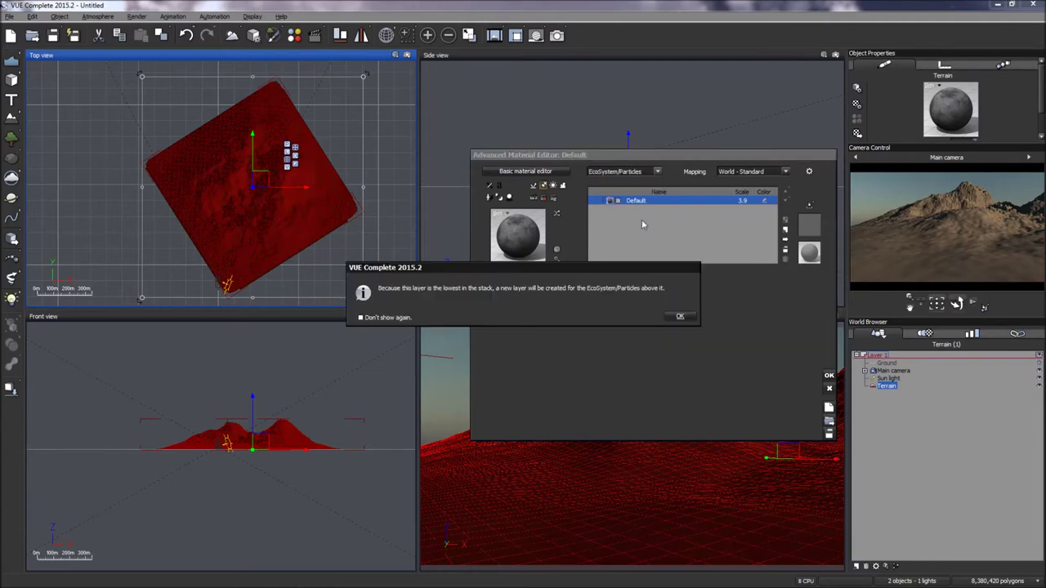
{"action": "left_click", "coordinate": [678, 316]}
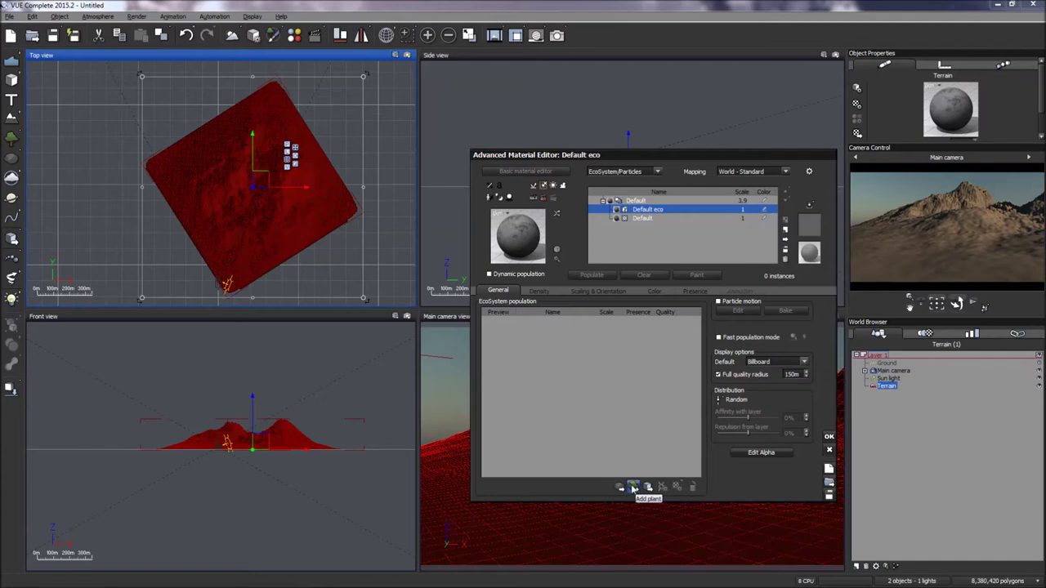
Browse the plants available for the ecosystem population, covering grasses, flowers, trees and the Incredibly Lush, Lush and LushPalms folders
{"action": "left_click", "coordinate": [634, 488]}
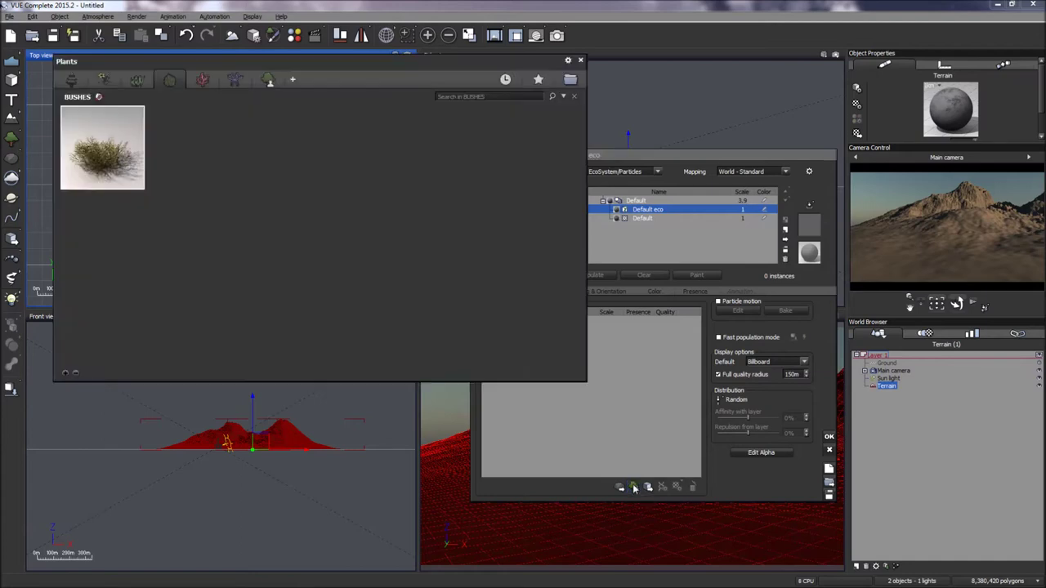
{"action": "left_click", "coordinate": [136, 81]}
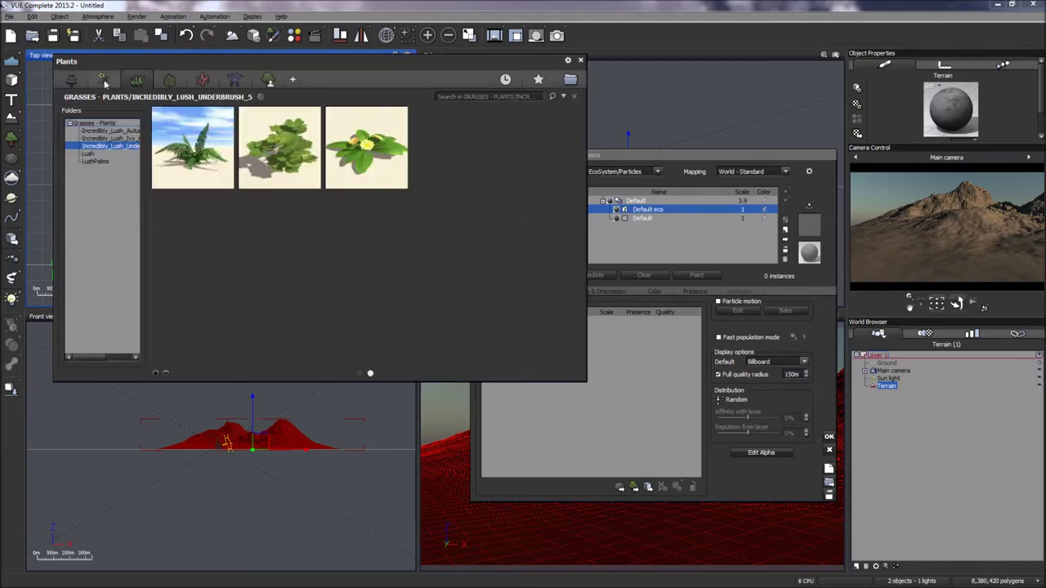
{"action": "left_click", "coordinate": [105, 82]}
{"action": "left_click", "coordinate": [73, 80]}
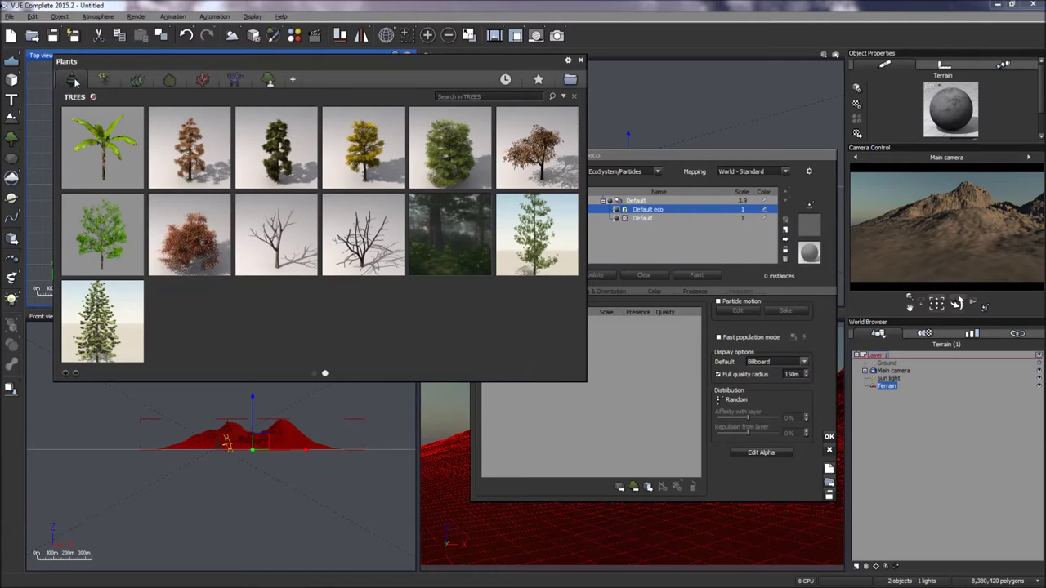
{"action": "left_click", "coordinate": [143, 84]}
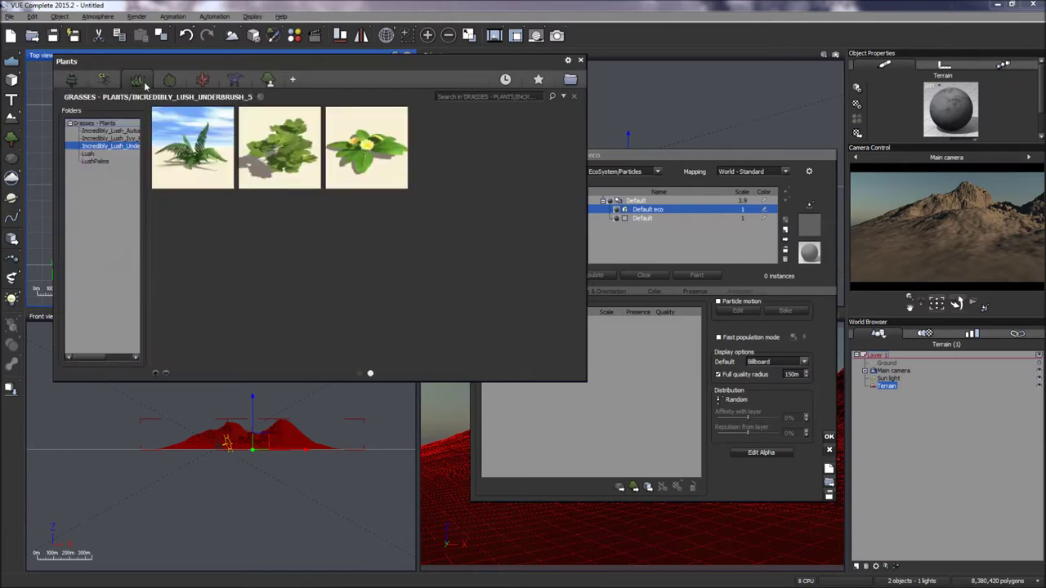
{"action": "left_click", "coordinate": [114, 132]}
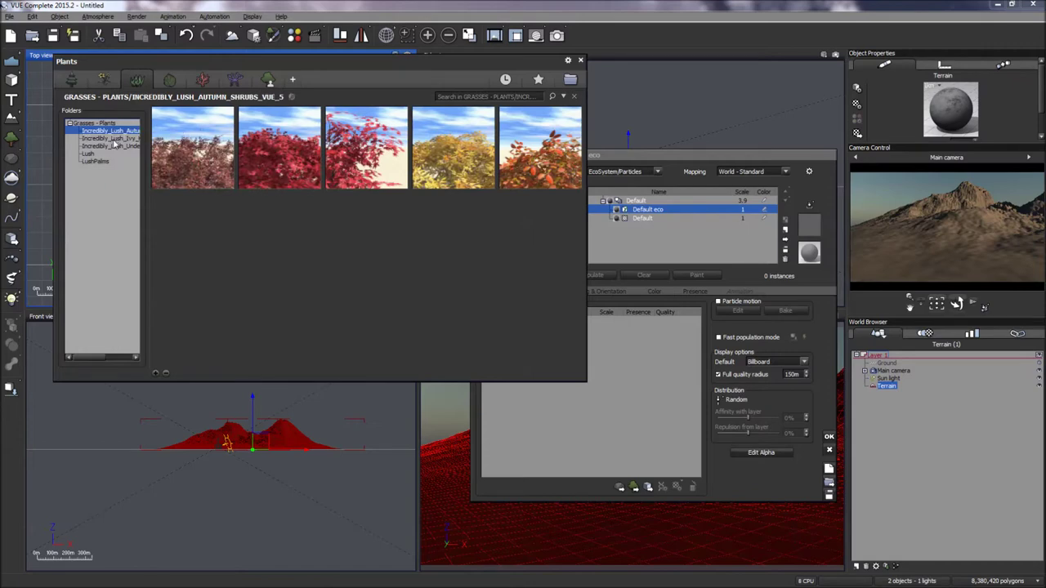
{"action": "left_click", "coordinate": [114, 139]}
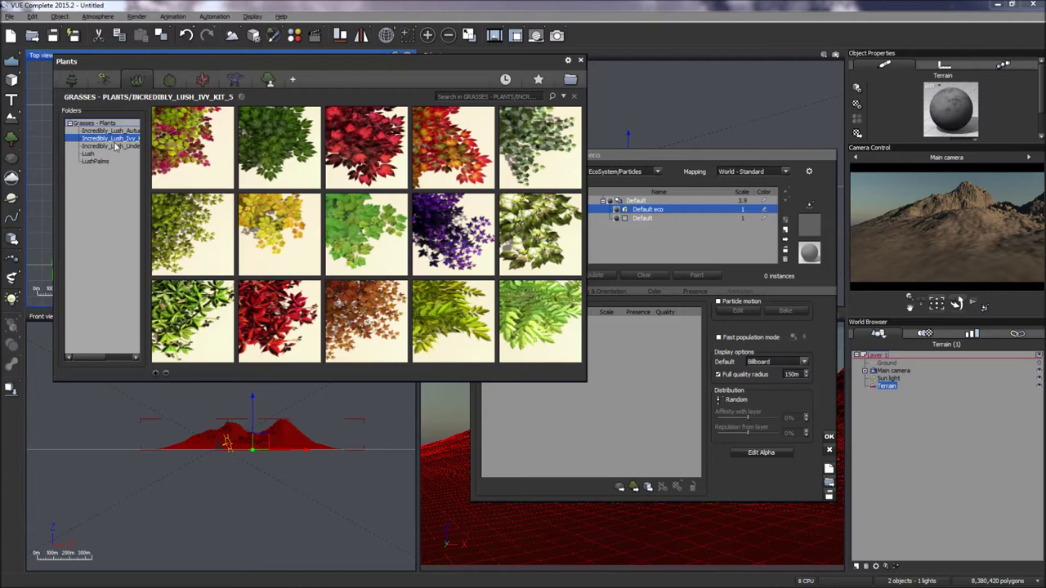
{"action": "left_click", "coordinate": [115, 145]}
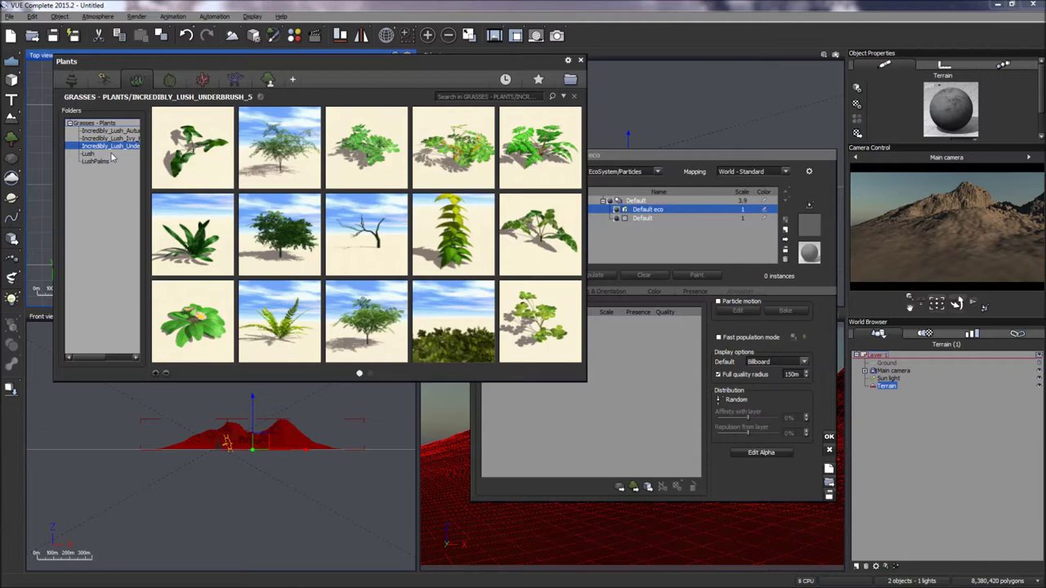
{"action": "left_click", "coordinate": [90, 155]}
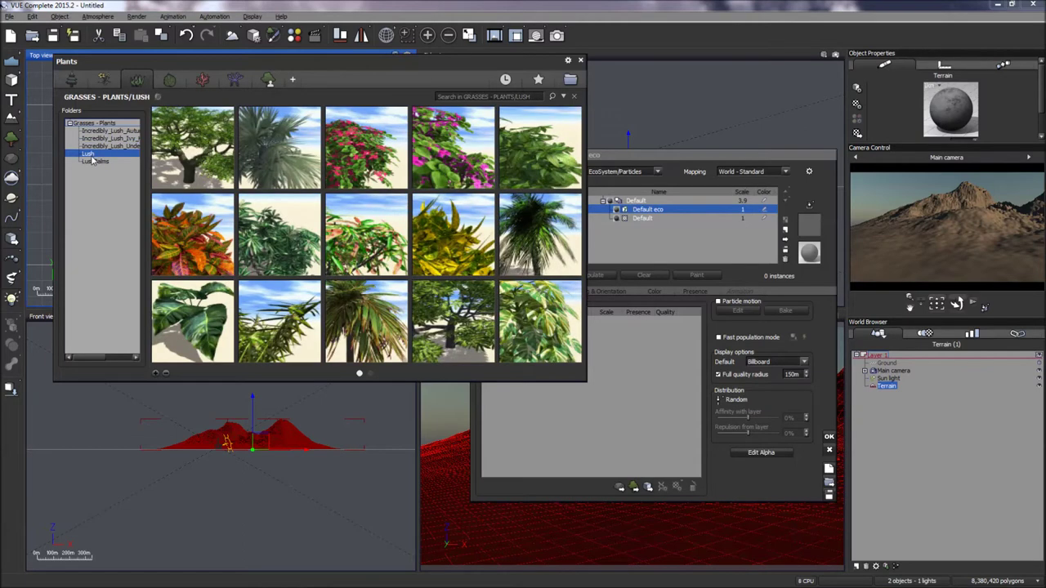
{"action": "left_click", "coordinate": [94, 162]}
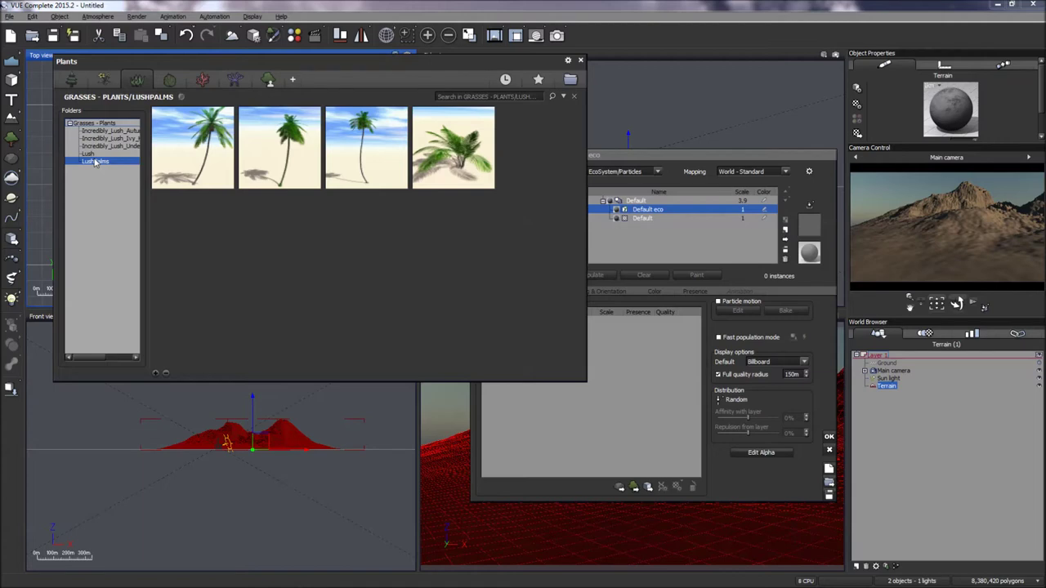
Add the Viburnum and Nadina Domestica shrubs from the Incredibly Lush autumn shrubs folder to the ecosystem population
{"action": "left_click", "coordinate": [117, 133]}
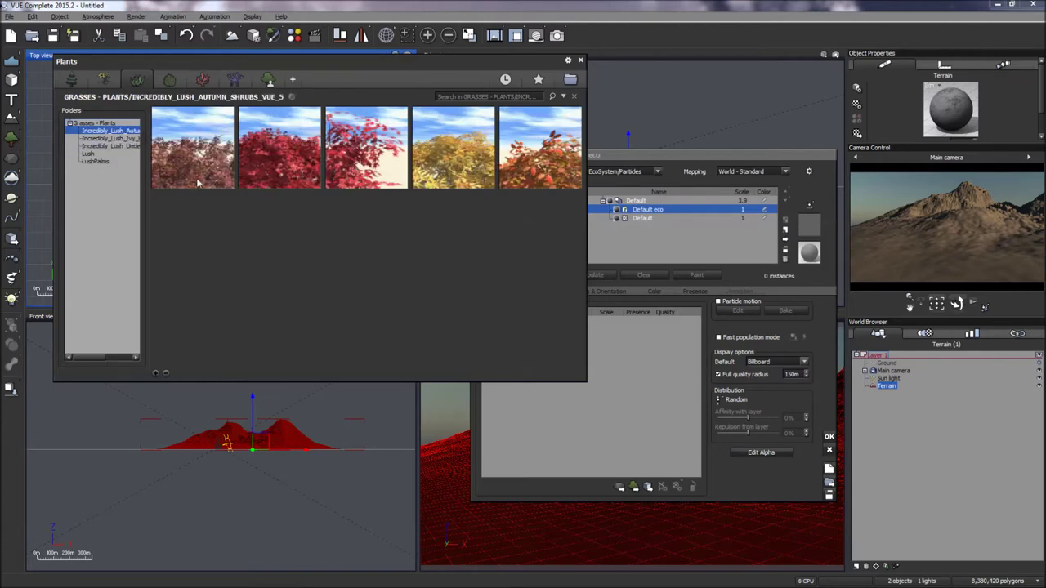
{"action": "mouse_move", "coordinate": [504, 182]}
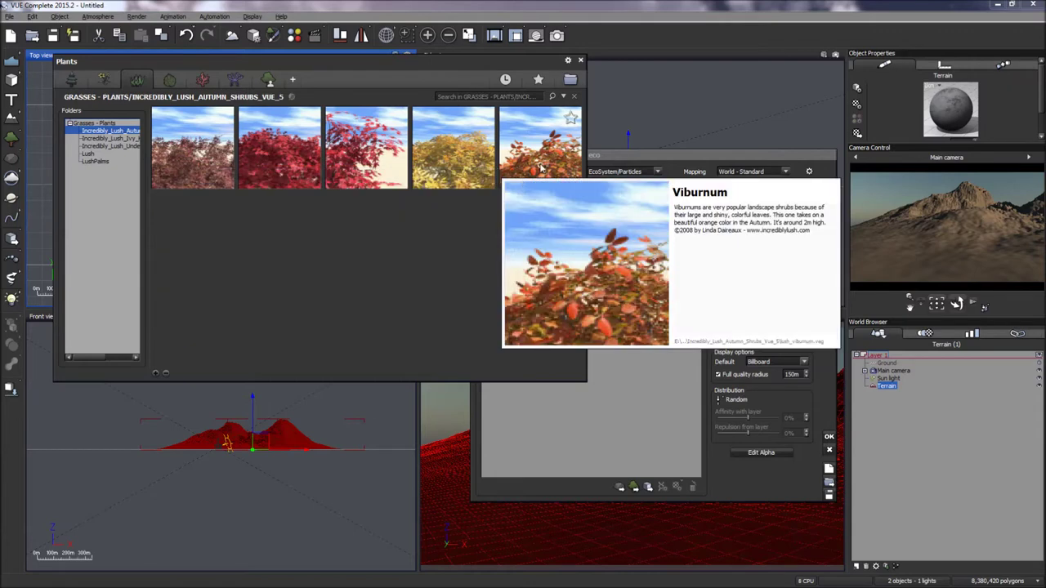
{"action": "double_click", "coordinate": [540, 168]}
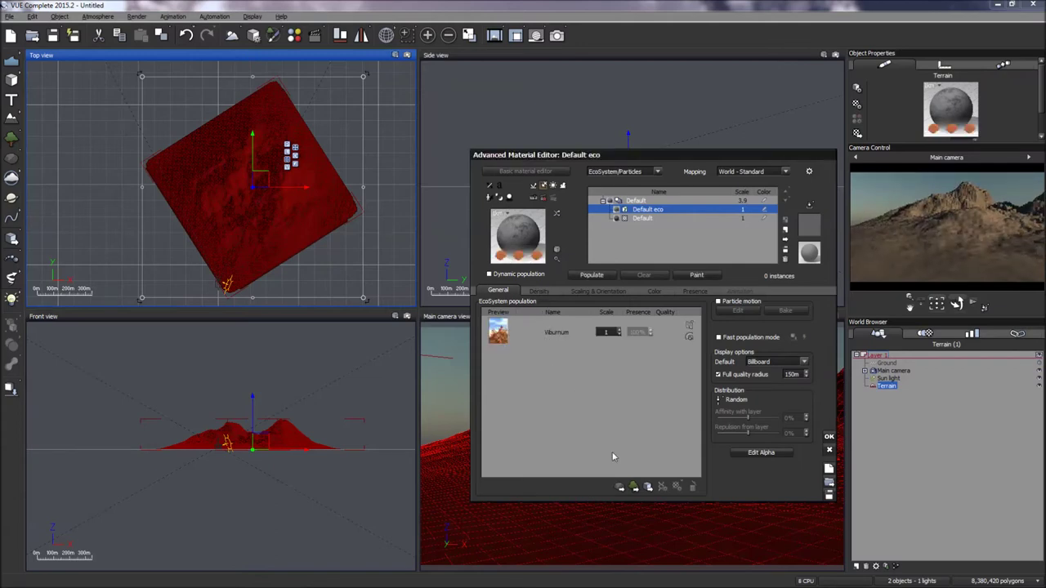
{"action": "left_click", "coordinate": [634, 487]}
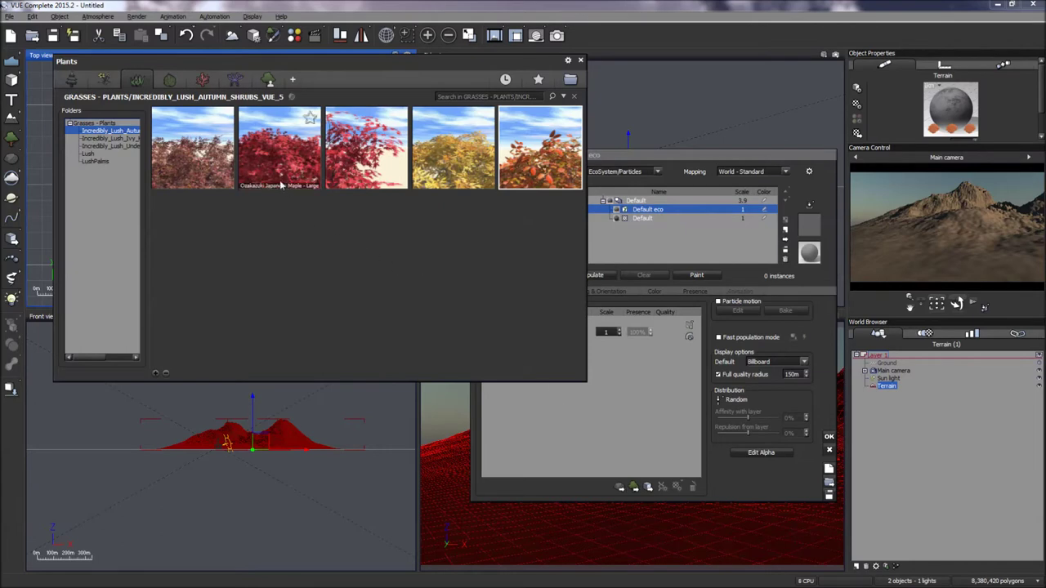
{"action": "double_click", "coordinate": [203, 167]}
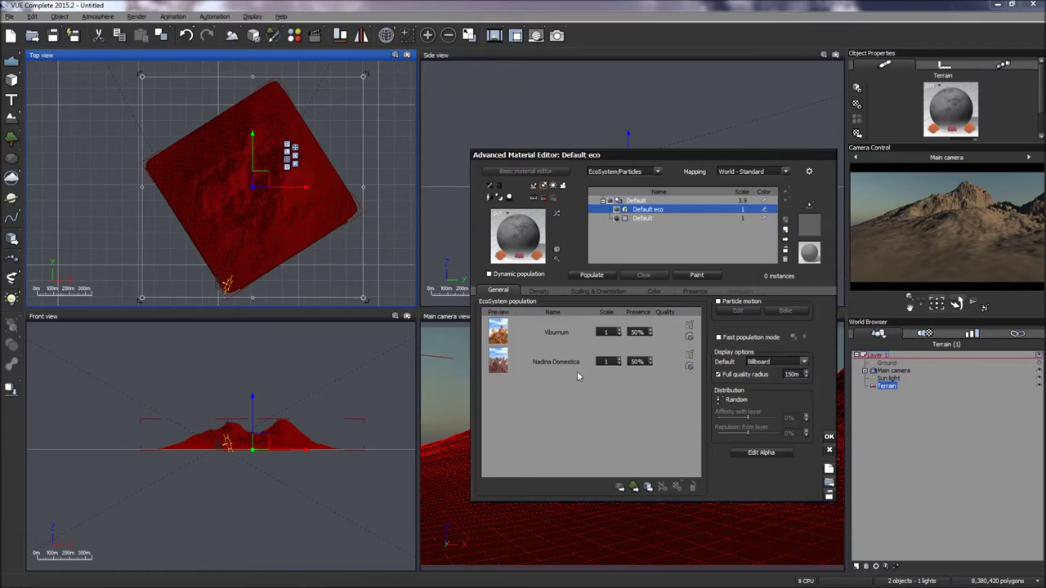
Look through the plant collections for a third species and add the Dry Bush from Bushes to the ecosystem population
{"action": "left_click", "coordinate": [633, 487]}
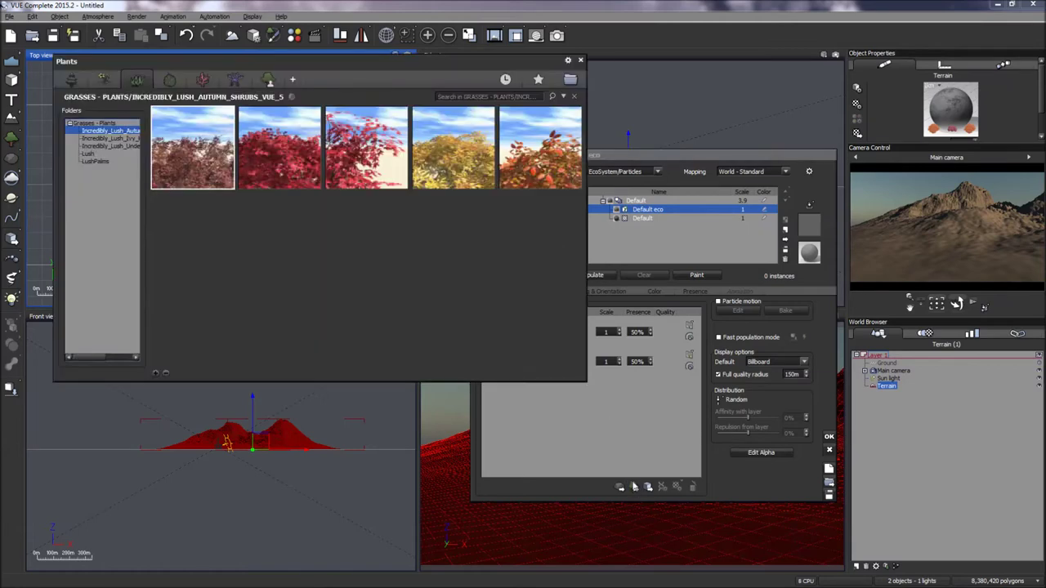
{"action": "left_click", "coordinate": [93, 161]}
{"action": "left_click", "coordinate": [88, 153]}
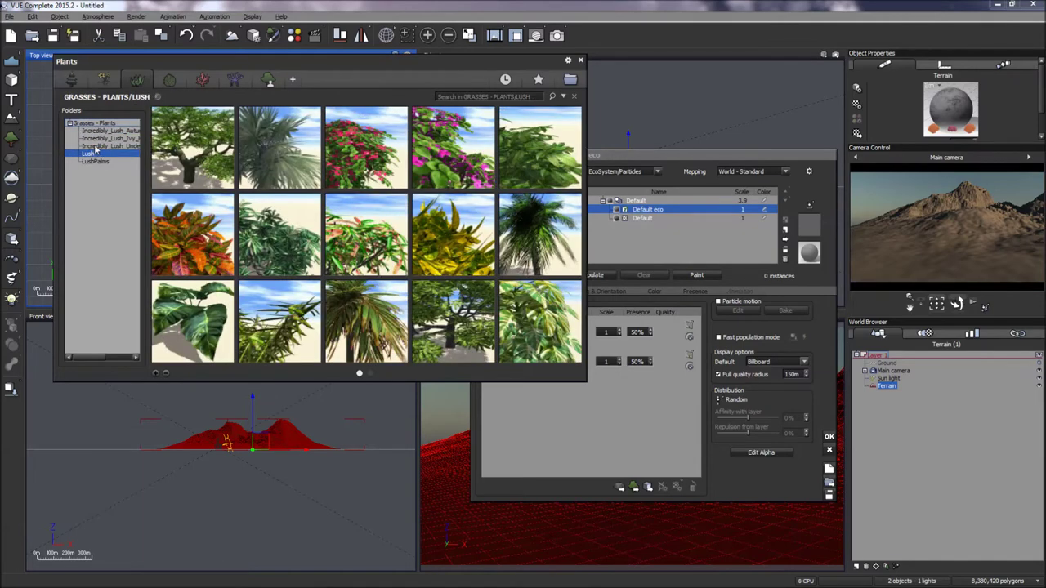
{"action": "left_click", "coordinate": [92, 146]}
{"action": "left_click", "coordinate": [97, 140]}
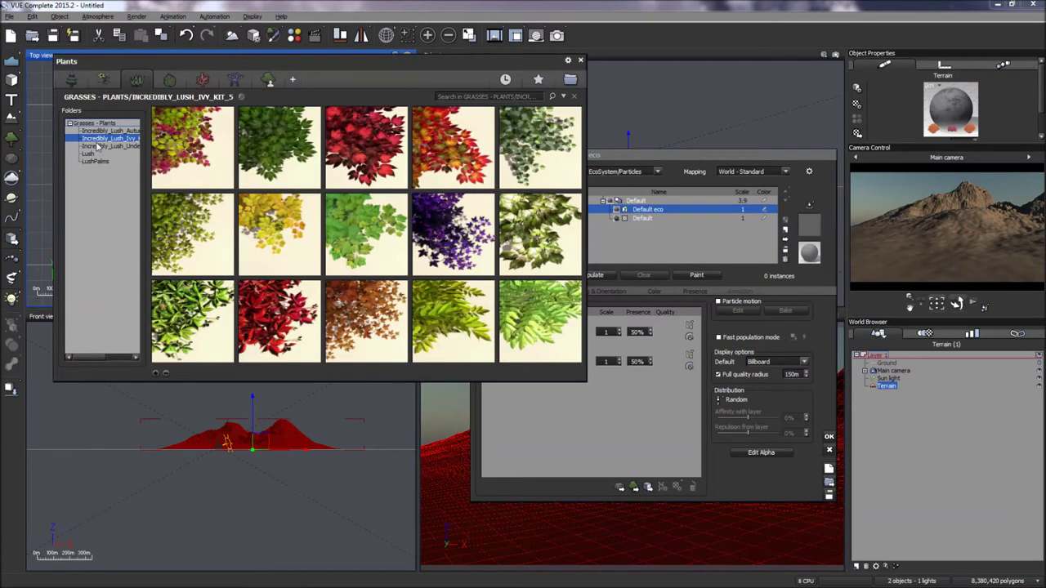
{"action": "left_click", "coordinate": [96, 147]}
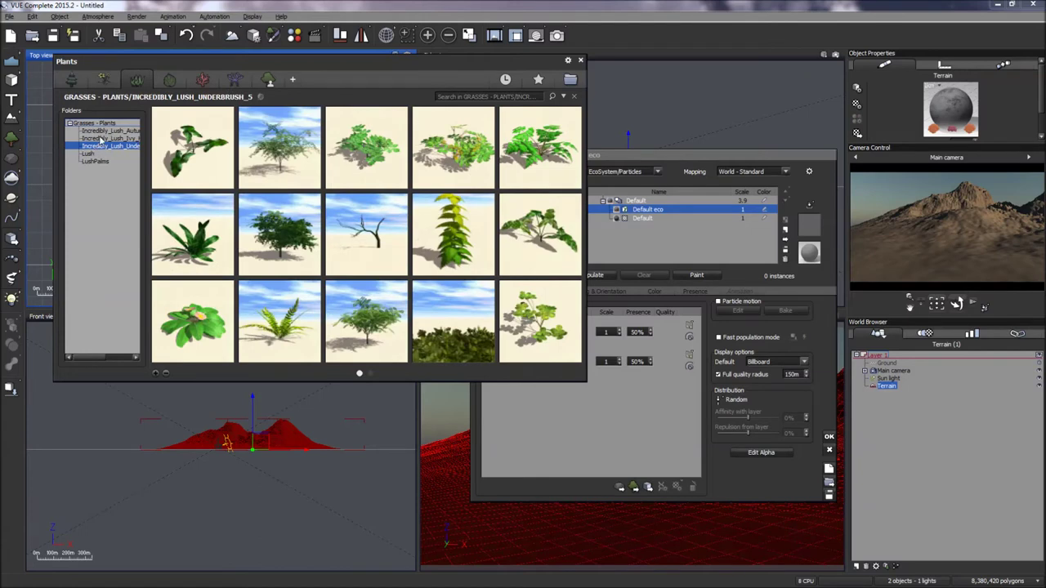
{"action": "left_click", "coordinate": [103, 131]}
{"action": "left_click", "coordinate": [104, 82]}
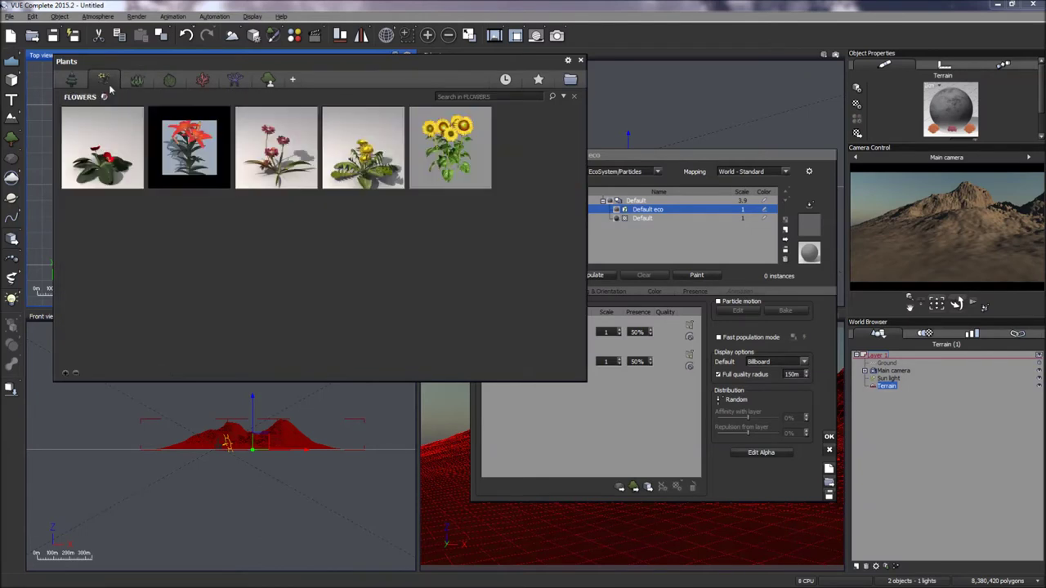
{"action": "left_click", "coordinate": [75, 81]}
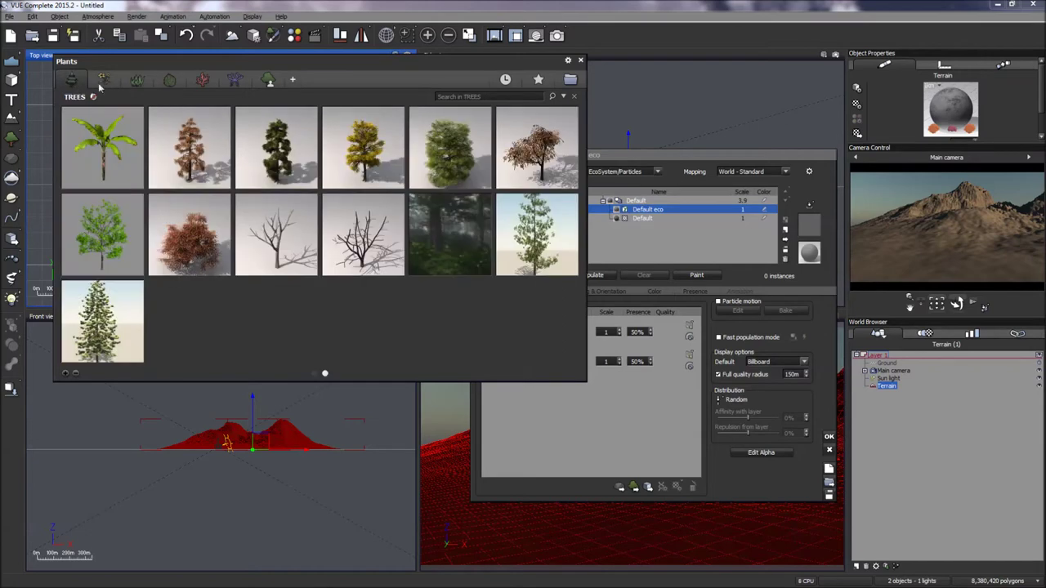
{"action": "left_click", "coordinate": [171, 83]}
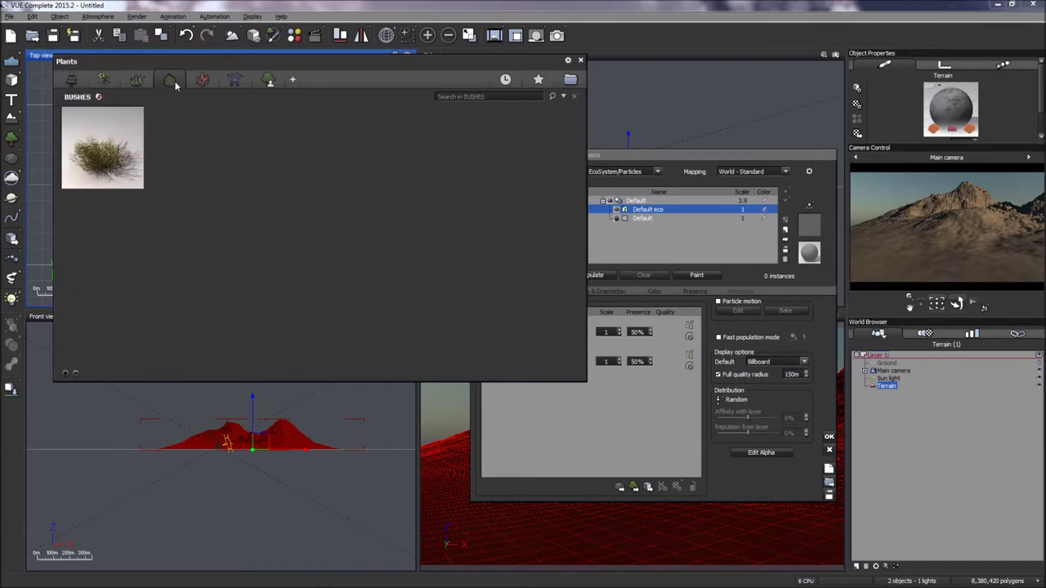
{"action": "double_click", "coordinate": [102, 151]}
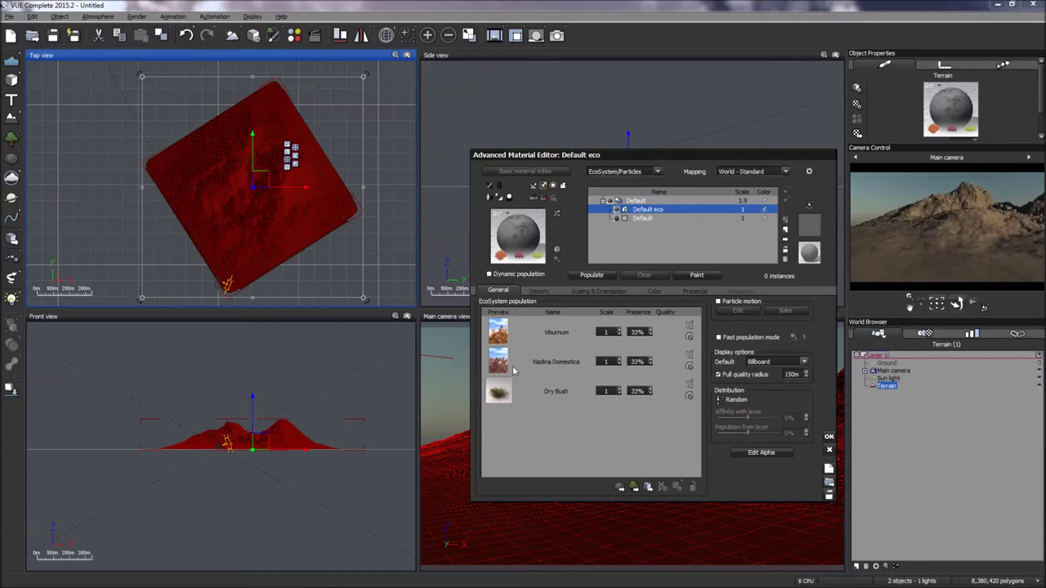
Add the grass_tall_broad and Grass Turf objects from the personal Grass_pack_1 folder to the ecosystem population
{"action": "left_click", "coordinate": [648, 488]}
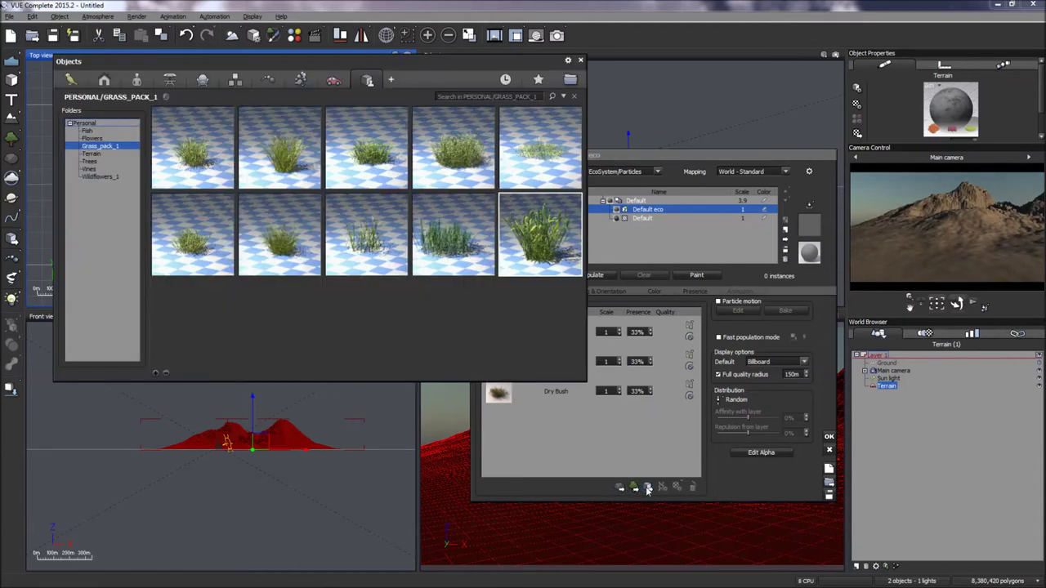
{"action": "double_click", "coordinate": [535, 262]}
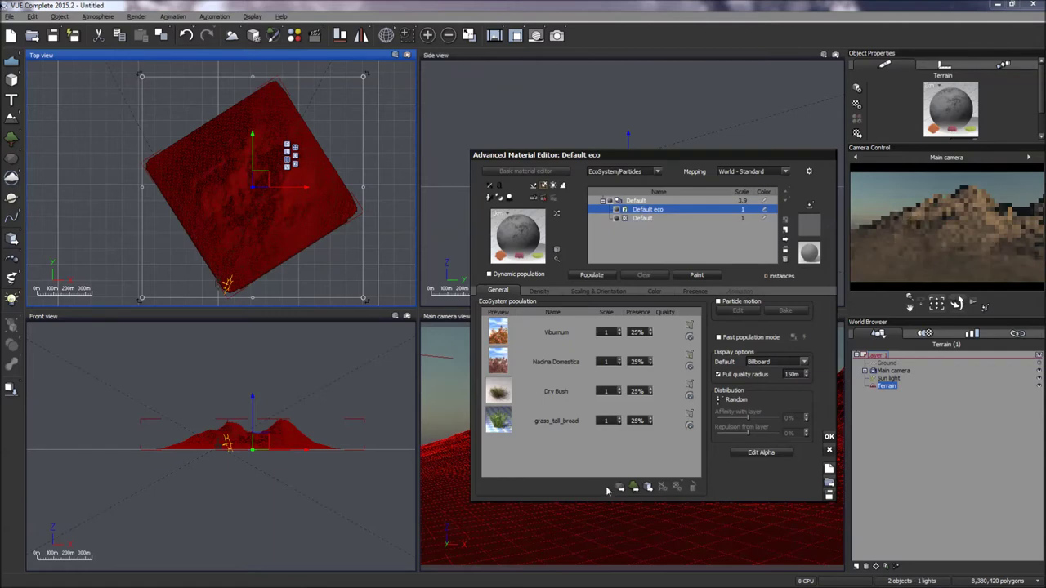
{"action": "left_click", "coordinate": [647, 488]}
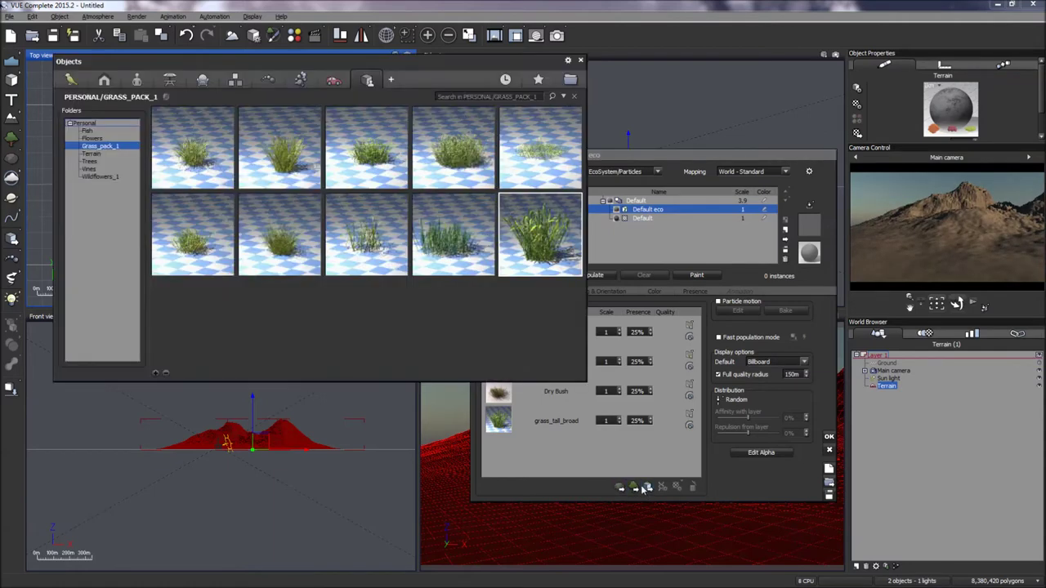
{"action": "double_click", "coordinate": [282, 164]}
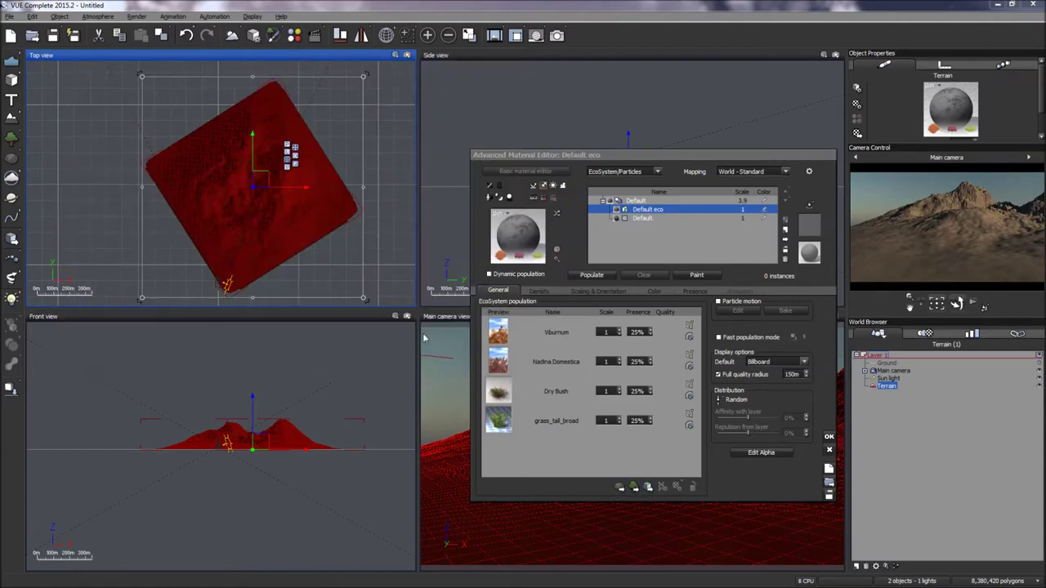
Add the wide bushy clump and another grass object from Grass_pack_1 to the population, and move the material editor clear of the main camera view
{"action": "left_click", "coordinate": [634, 487]}
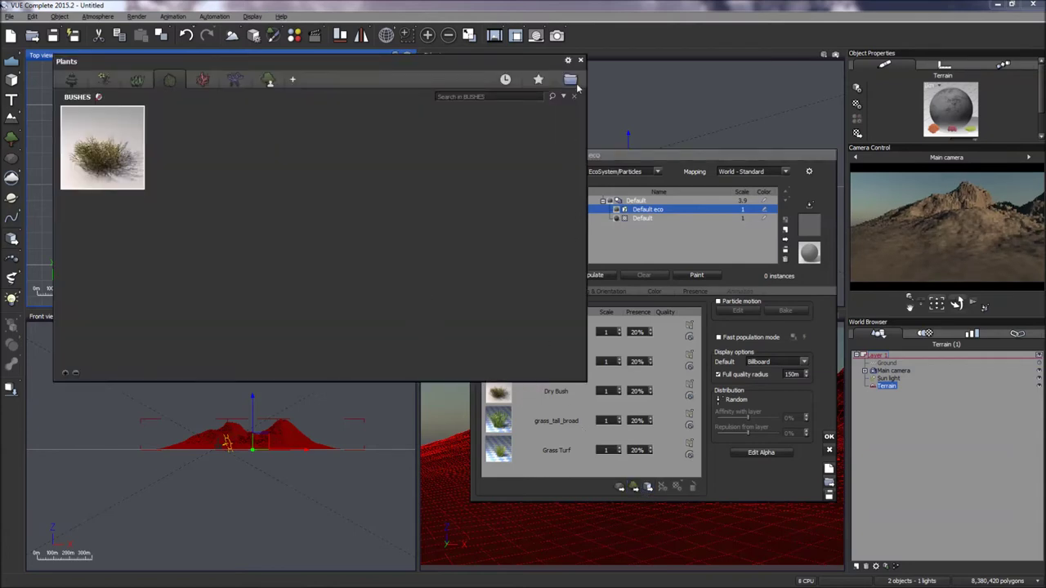
{"action": "left_click", "coordinate": [580, 60]}
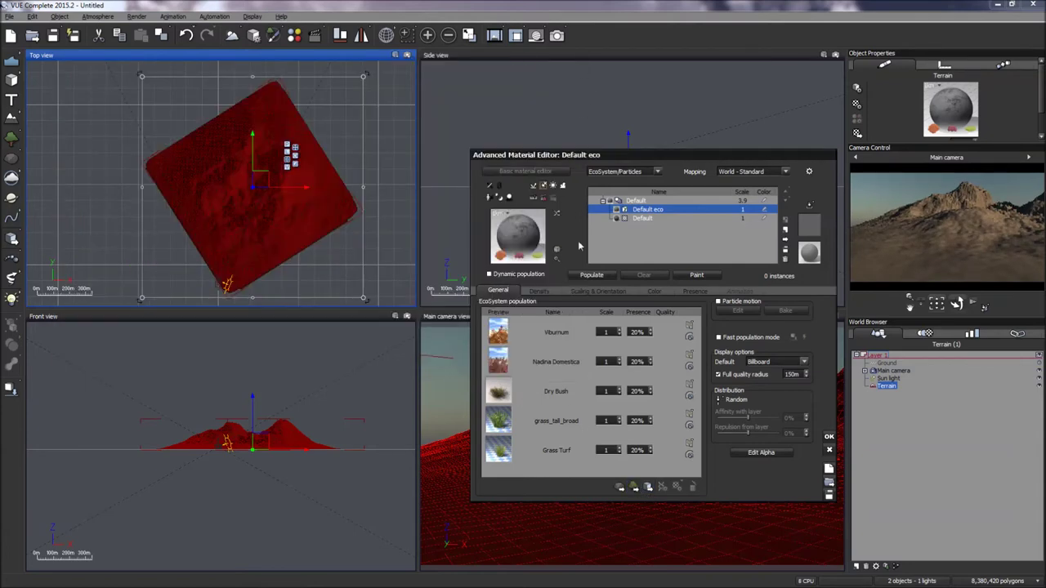
{"action": "left_click", "coordinate": [636, 488]}
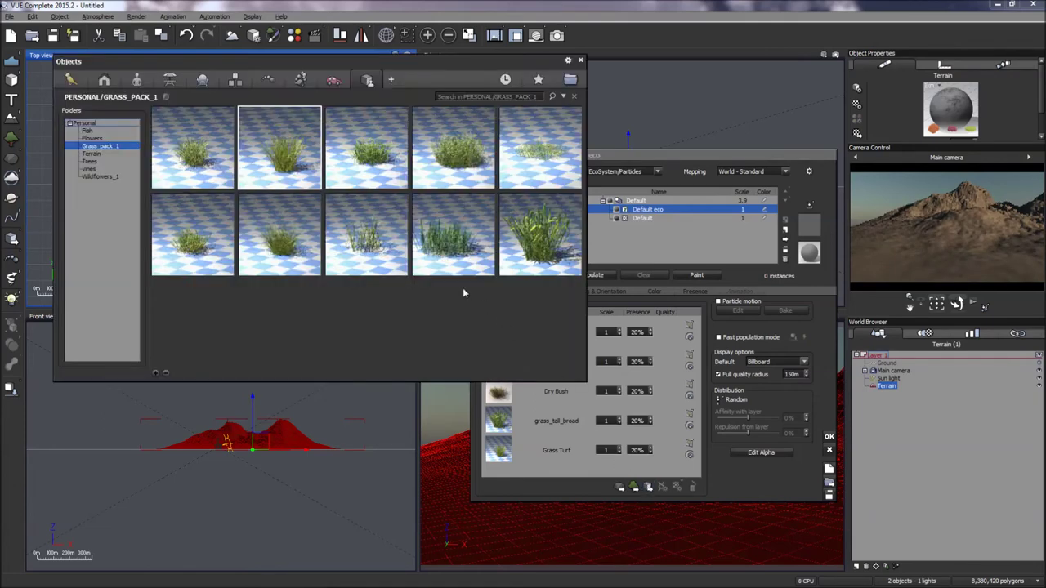
{"action": "double_click", "coordinate": [479, 138]}
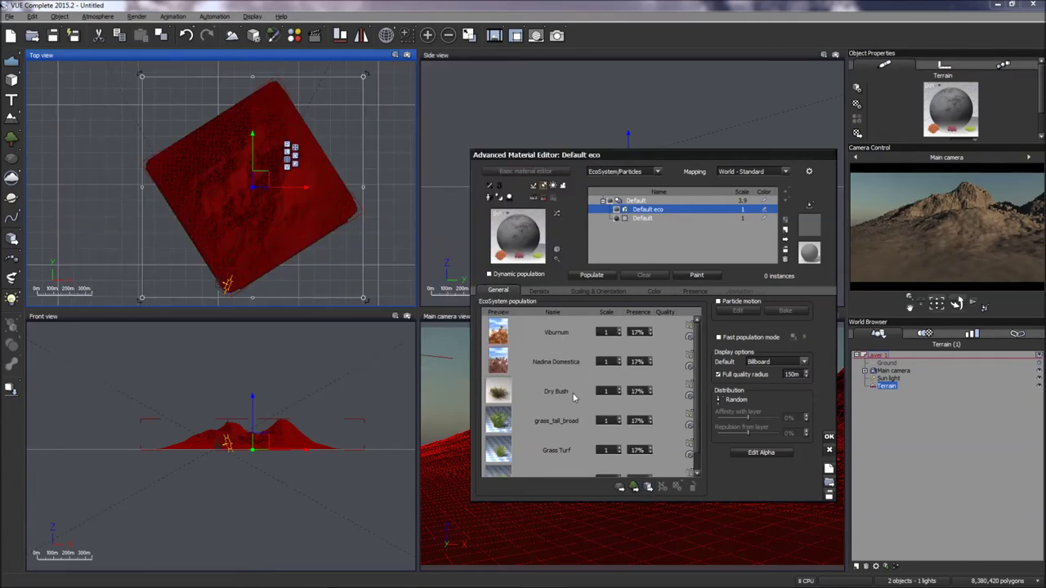
{"action": "left_click", "coordinate": [635, 488]}
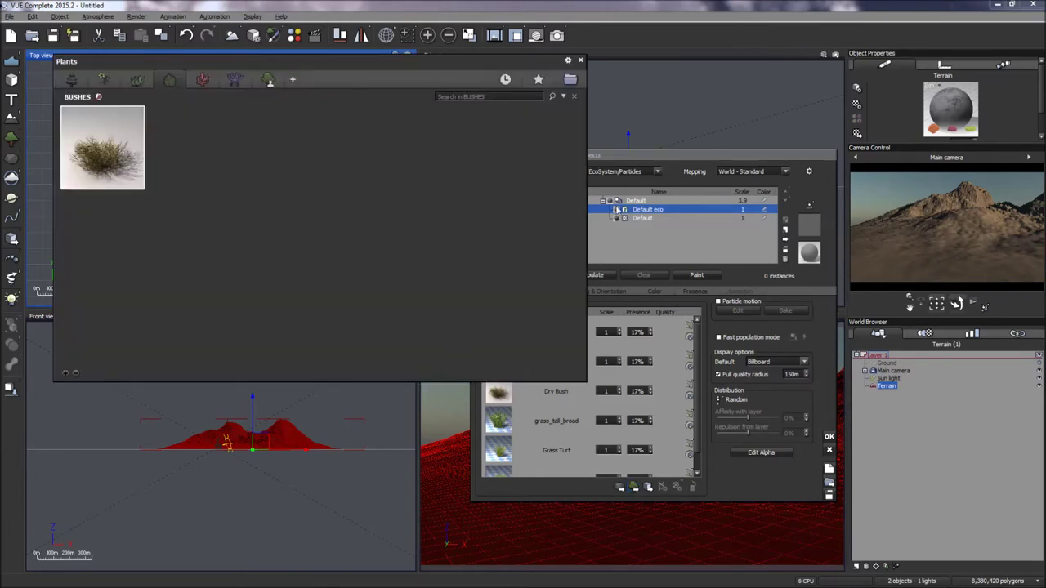
{"action": "left_click", "coordinate": [581, 60]}
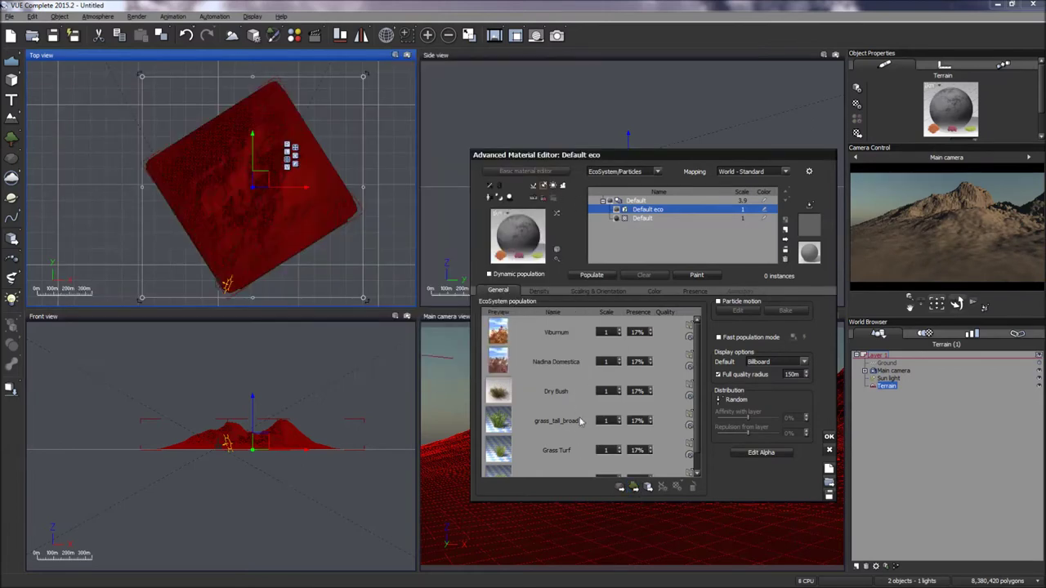
{"action": "left_click", "coordinate": [647, 487]}
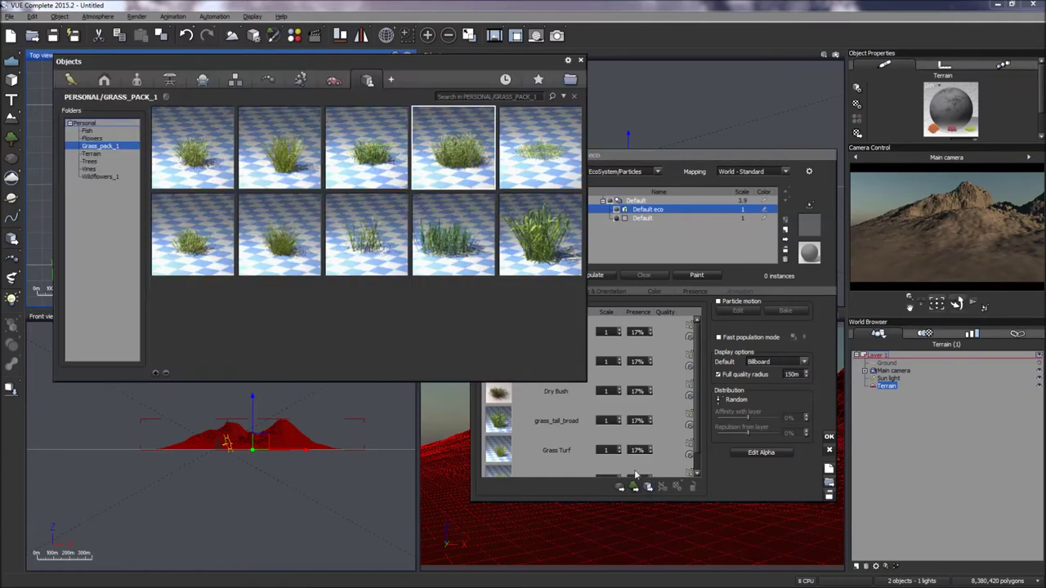
{"action": "double_click", "coordinate": [539, 233]}
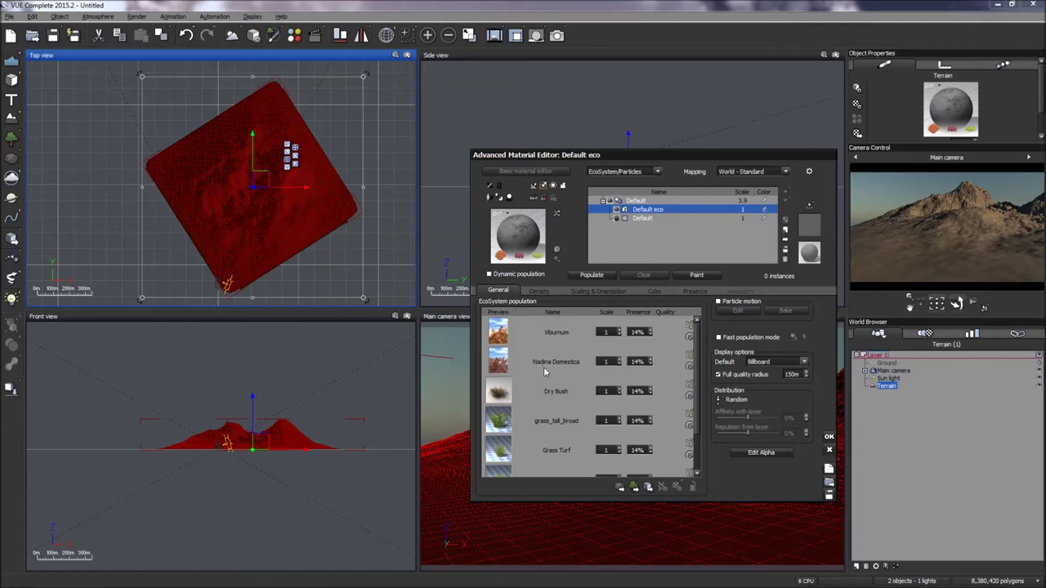
{"action": "left_click_drag", "start_coordinate": [677, 153], "coordinate": [252, 119]}
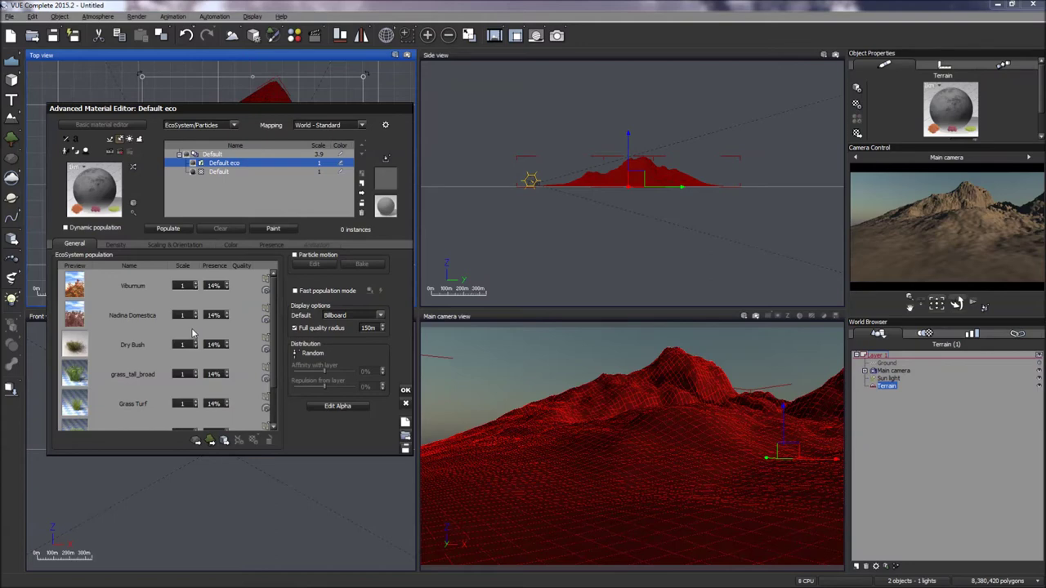
Enable dynamic population for the terrain's ecosystem material, refresh the main camera preview and accept the material
{"action": "left_click", "coordinate": [90, 230]}
{"action": "left_click", "coordinate": [168, 230]}
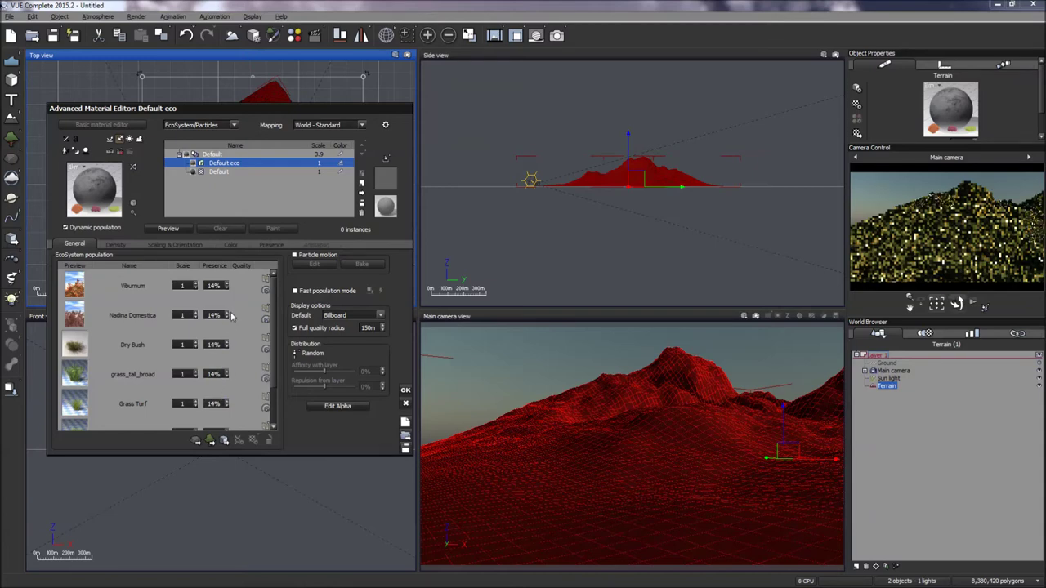
{"action": "mouse_move", "coordinate": [275, 315]}
{"action": "left_mouse_down"}
{"action": "mouse_move", "coordinate": [273, 350]}
{"action": "mouse_move", "coordinate": [276, 303]}
{"action": "left_mouse_up"}
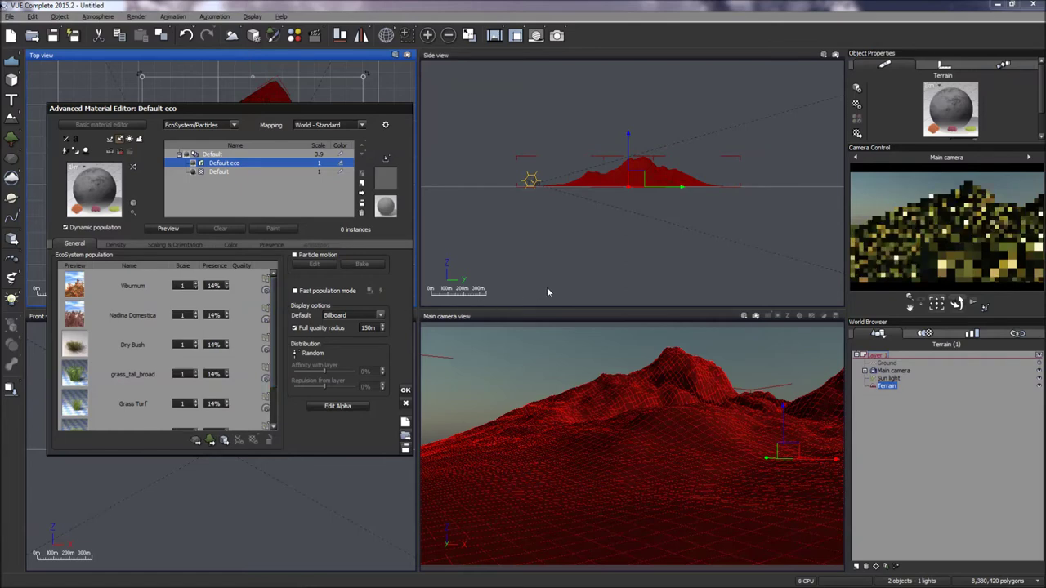
{"action": "right_click", "coordinate": [952, 265]}
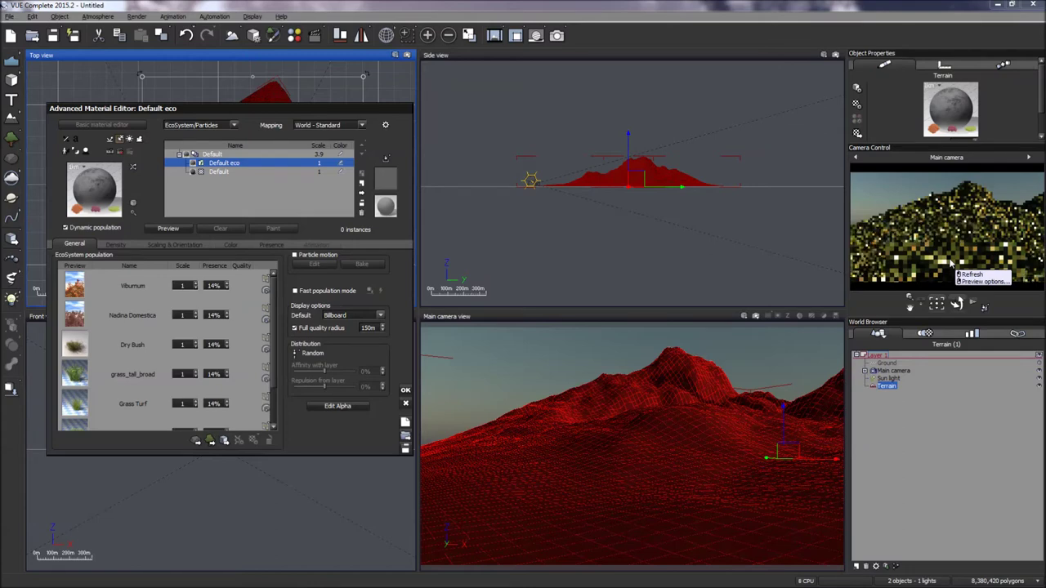
{"action": "left_click", "coordinate": [972, 274]}
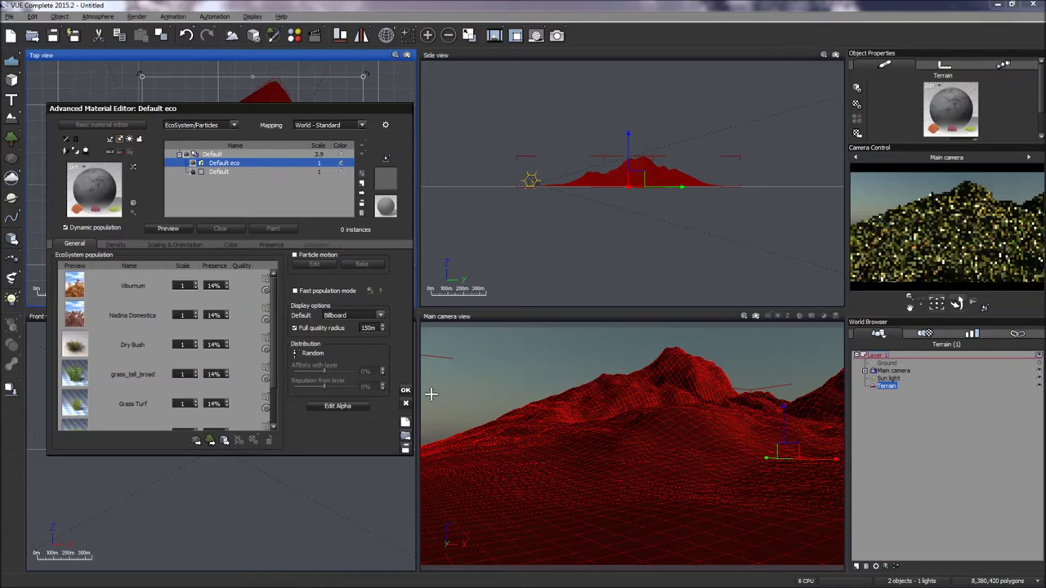
{"action": "left_click", "coordinate": [404, 391]}
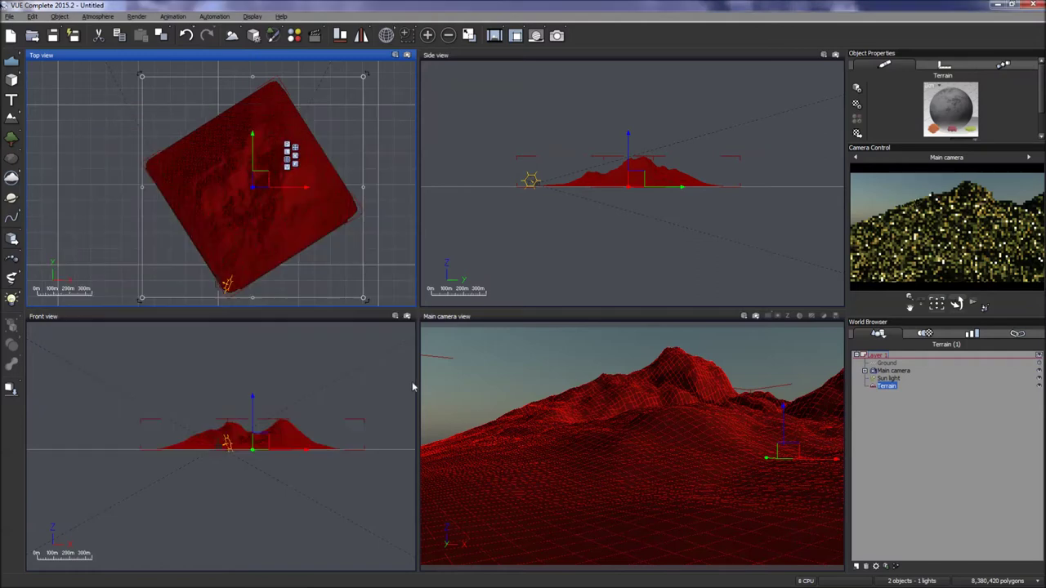
Set the render destination to Render to screen in the render options
{"action": "left_click", "coordinate": [557, 35]}
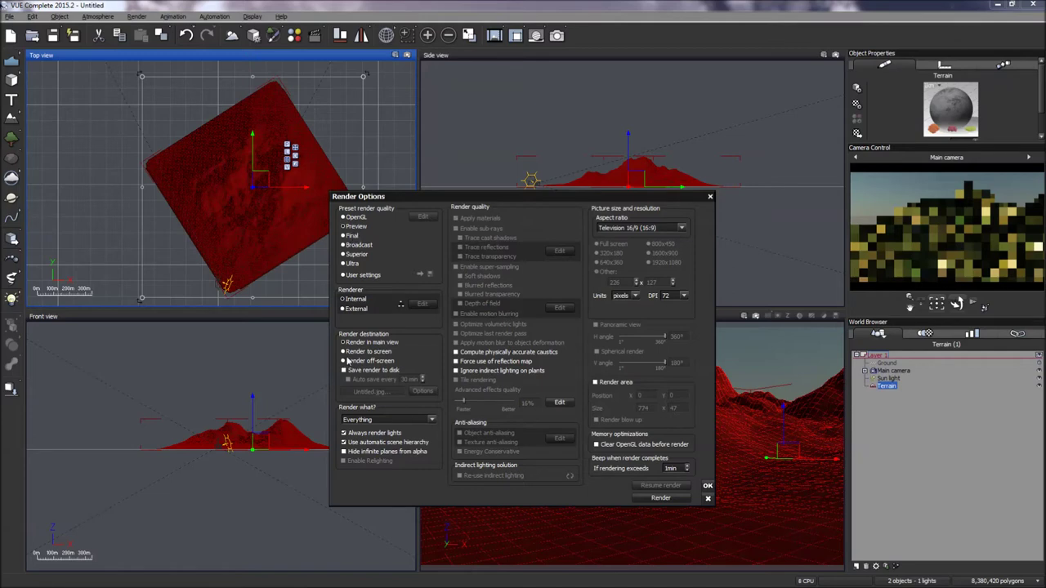
{"action": "left_click", "coordinate": [363, 352]}
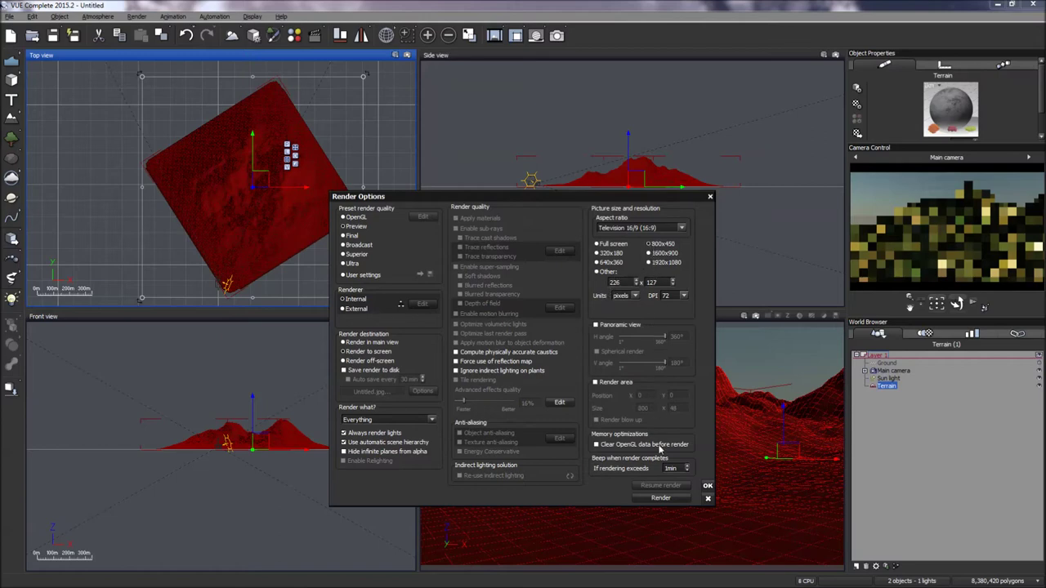
{"action": "left_click", "coordinate": [708, 485]}
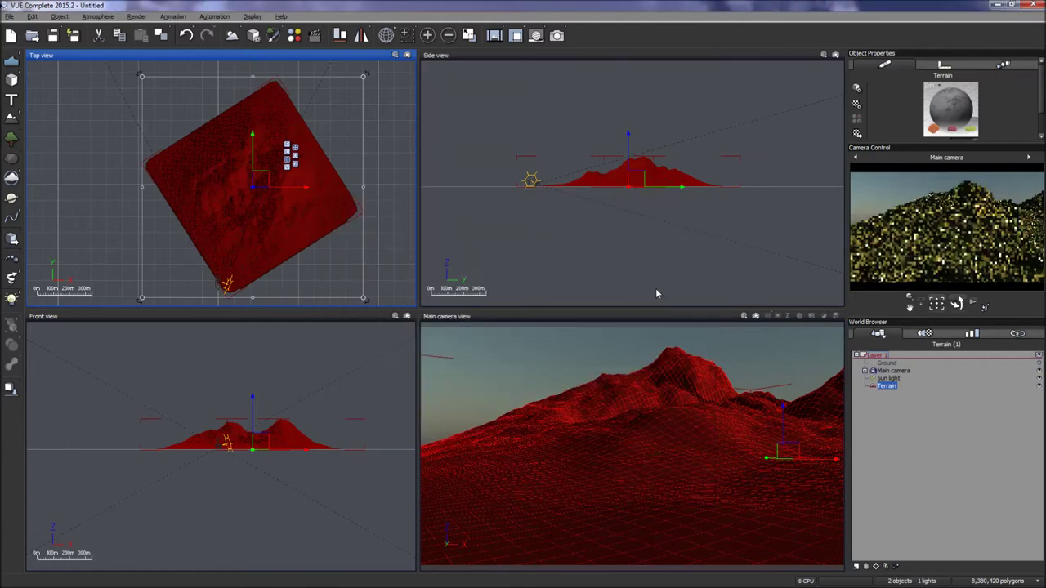
Render the scene to the screen without stacking it, accept the post-render options and close the finished render
{"action": "left_click", "coordinate": [556, 36]}
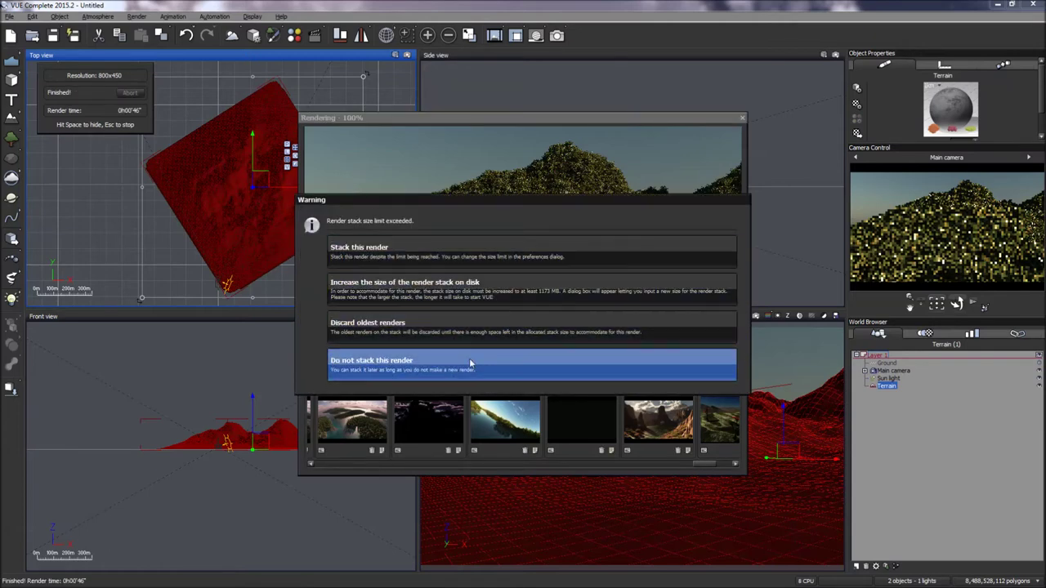
{"action": "left_click", "coordinate": [471, 362]}
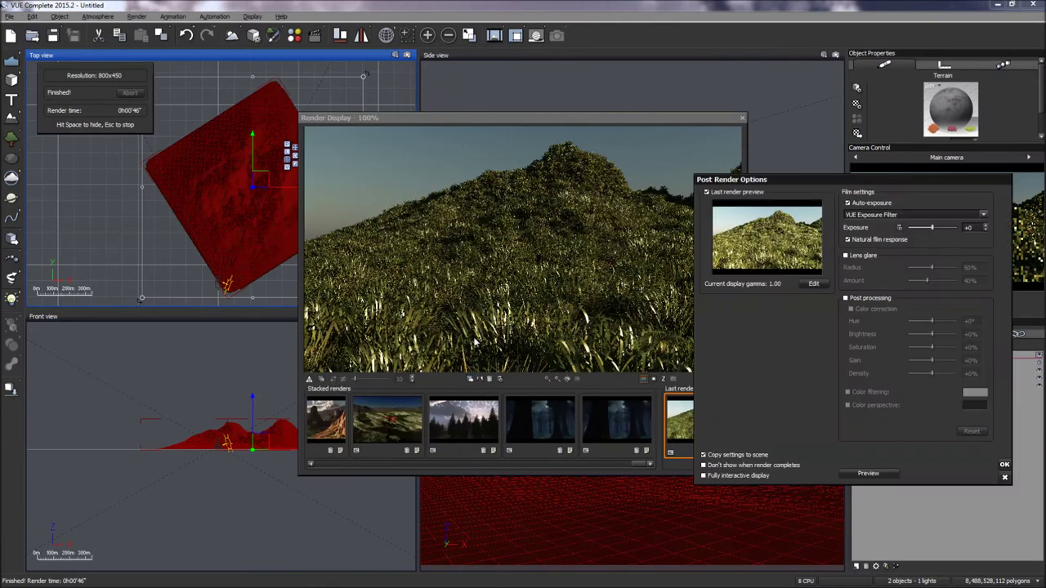
{"action": "left_click", "coordinate": [1004, 464]}
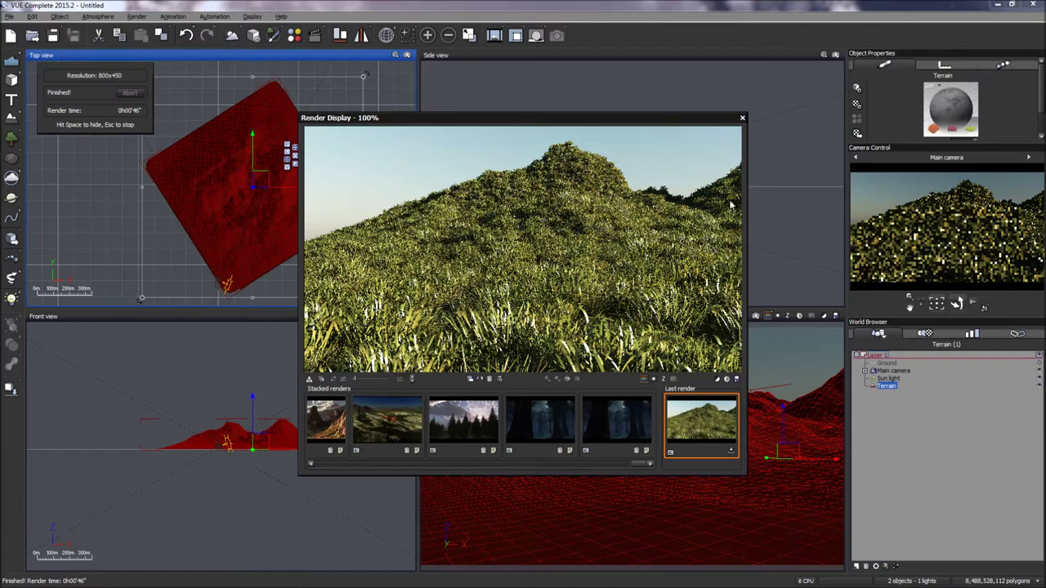
{"action": "left_click", "coordinate": [742, 117]}
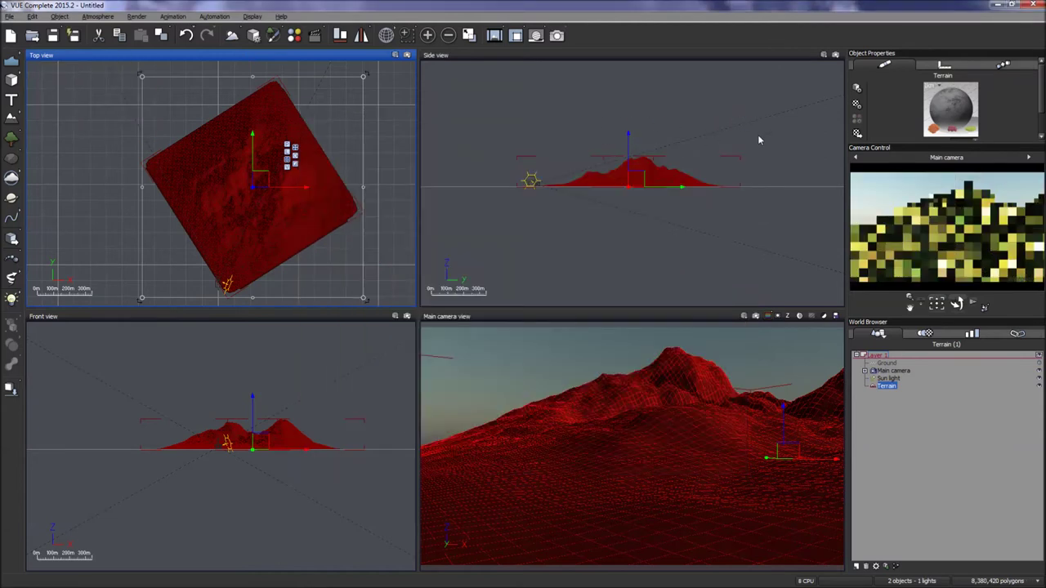
Reopen the terrain's material and add the Sow Thistle from the Flowers collection to the ecosystem population
{"action": "right_click", "coordinate": [949, 120]}
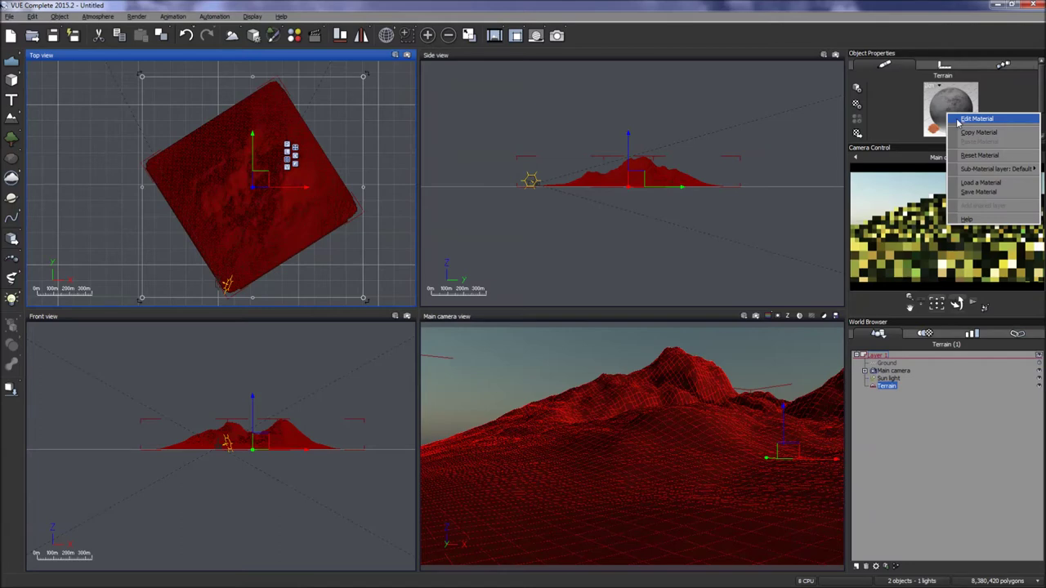
{"action": "left_click", "coordinate": [972, 120]}
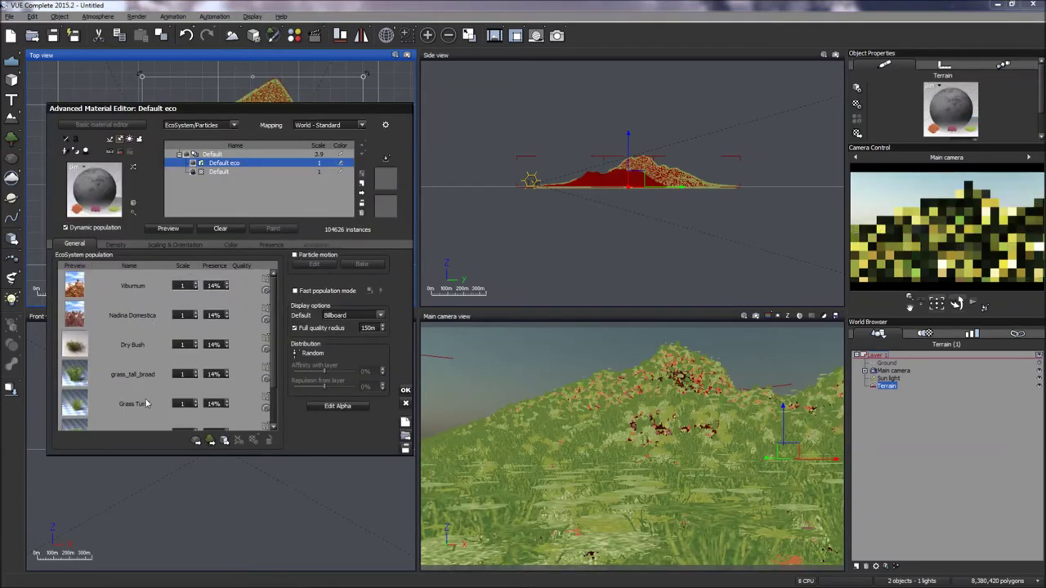
{"action": "scroll", "coordinate": [267, 351], "scroll_direction": "down", "scroll_amount": 2}
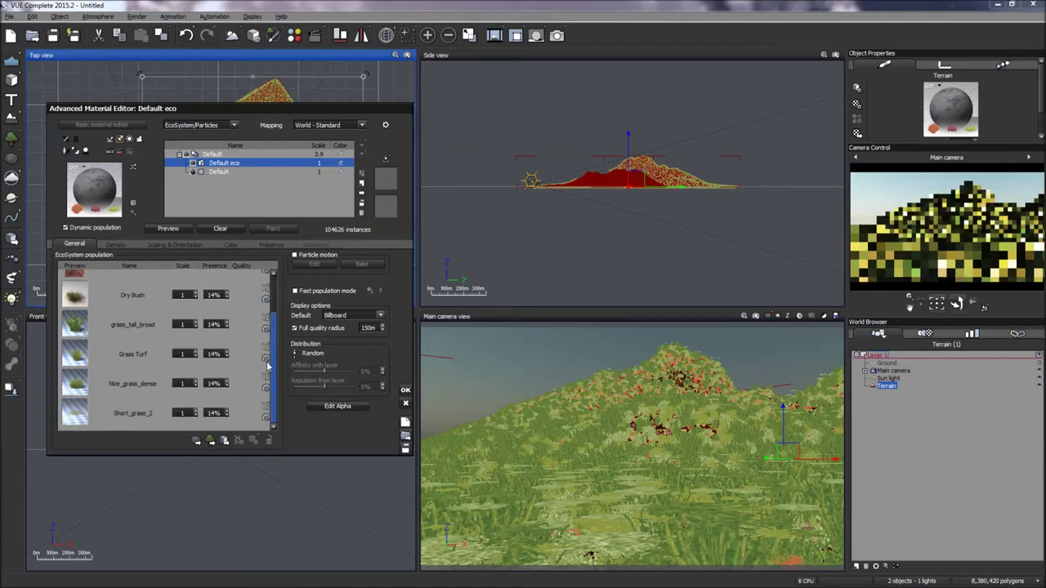
{"action": "left_click", "coordinate": [210, 440]}
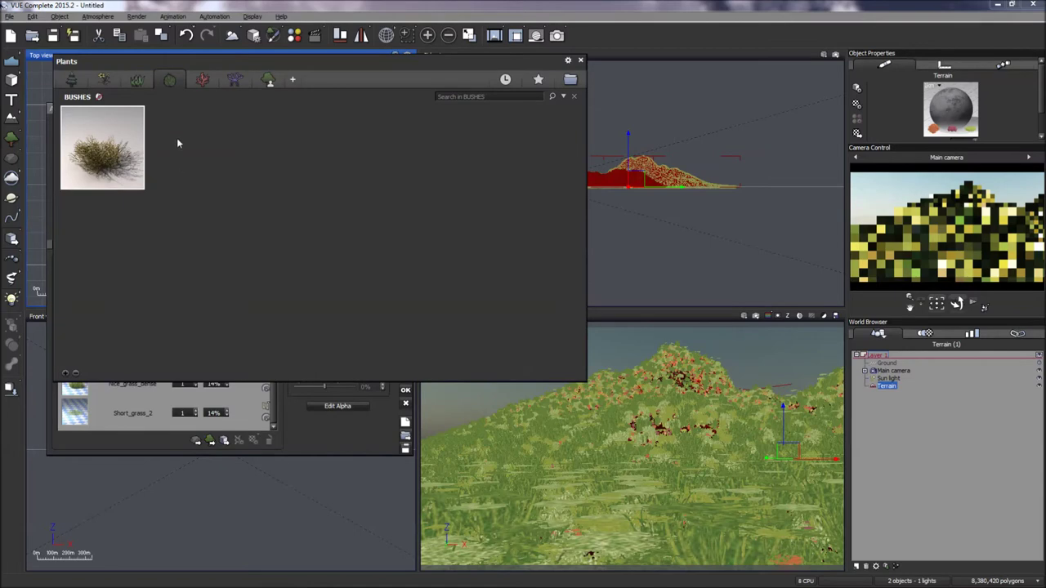
{"action": "left_click", "coordinate": [206, 81]}
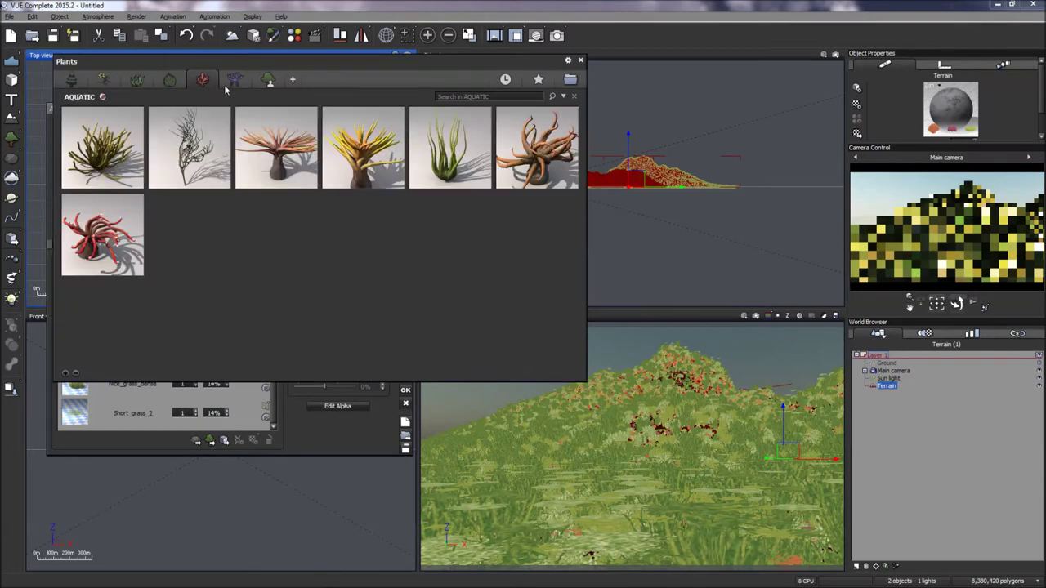
{"action": "left_click", "coordinate": [237, 80]}
{"action": "left_click", "coordinate": [268, 81]}
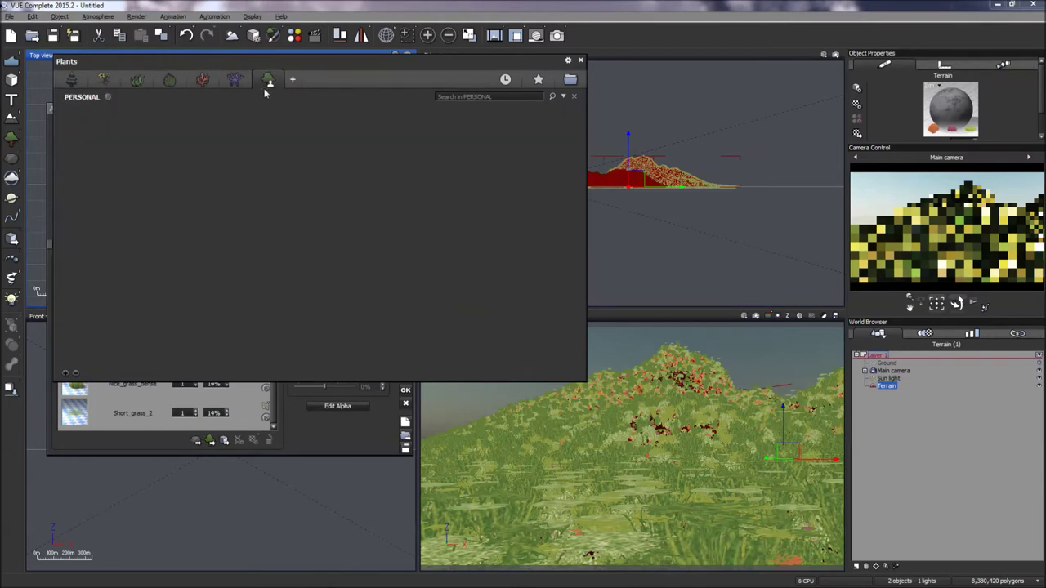
{"action": "left_click", "coordinate": [104, 82]}
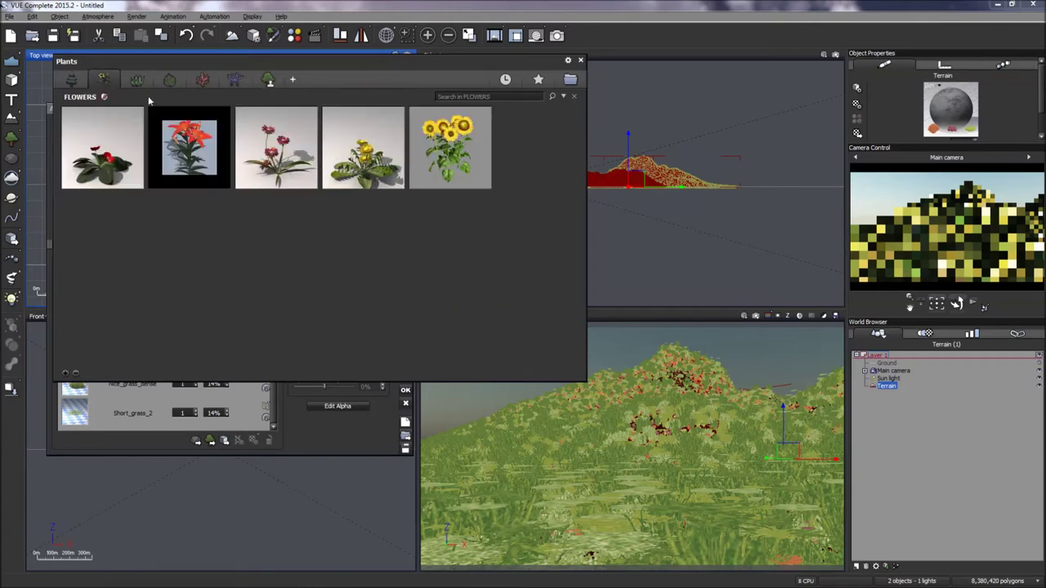
{"action": "mouse_move", "coordinate": [119, 152]}
{"action": "mouse_move", "coordinate": [369, 160]}
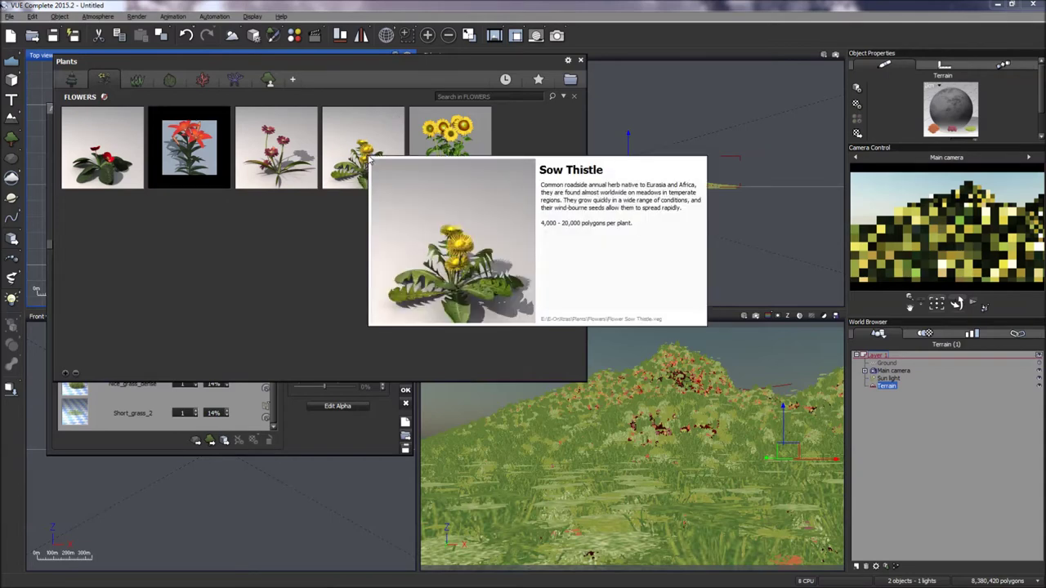
{"action": "double_click", "coordinate": [370, 161]}
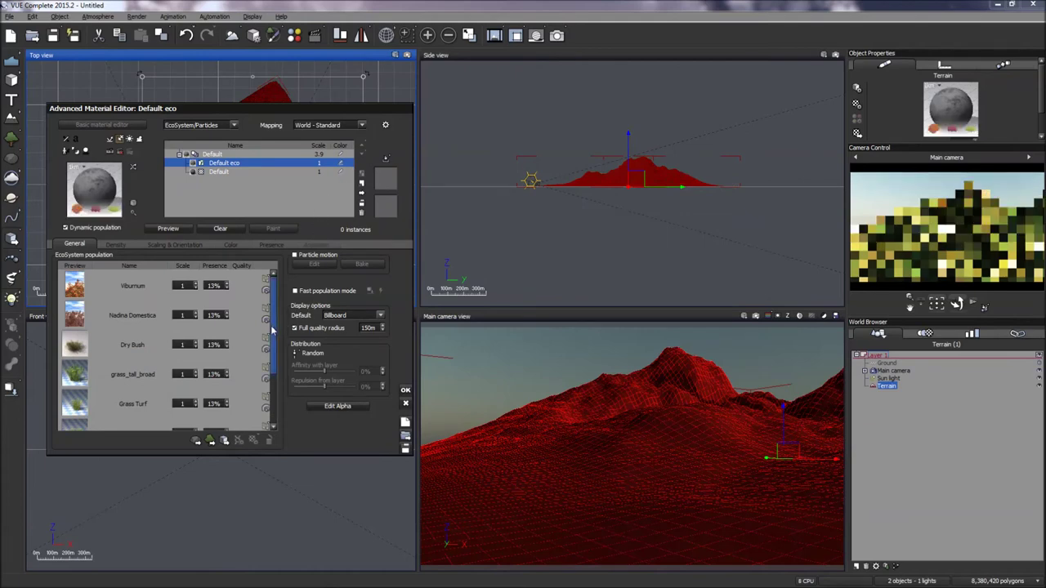
Add the Red Flowers plant from the Flowers collection to the ecosystem population
{"action": "scroll", "coordinate": [272, 397], "scroll_direction": "down", "scroll_amount": 3}
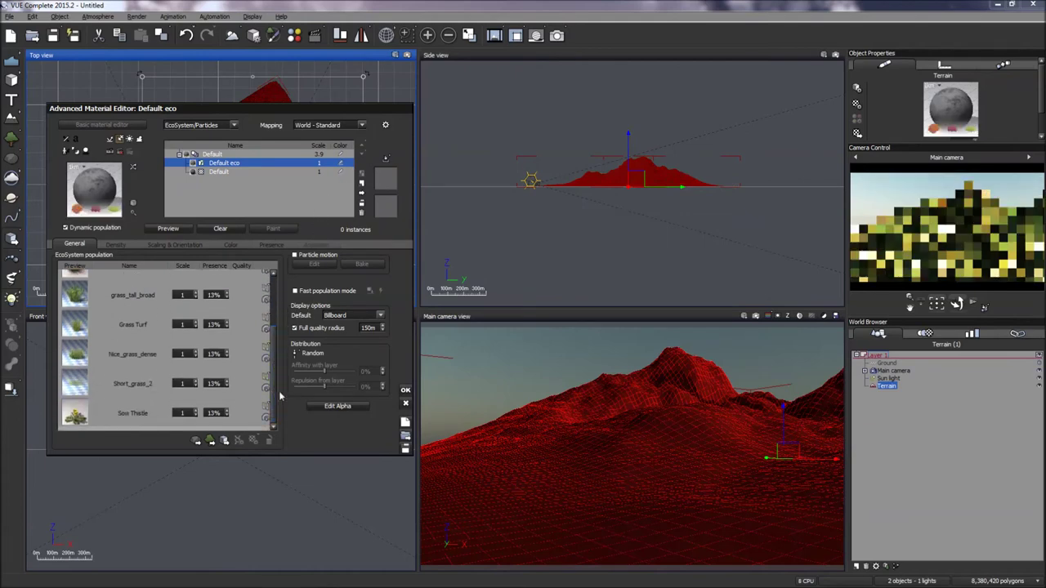
{"action": "left_click", "coordinate": [210, 441]}
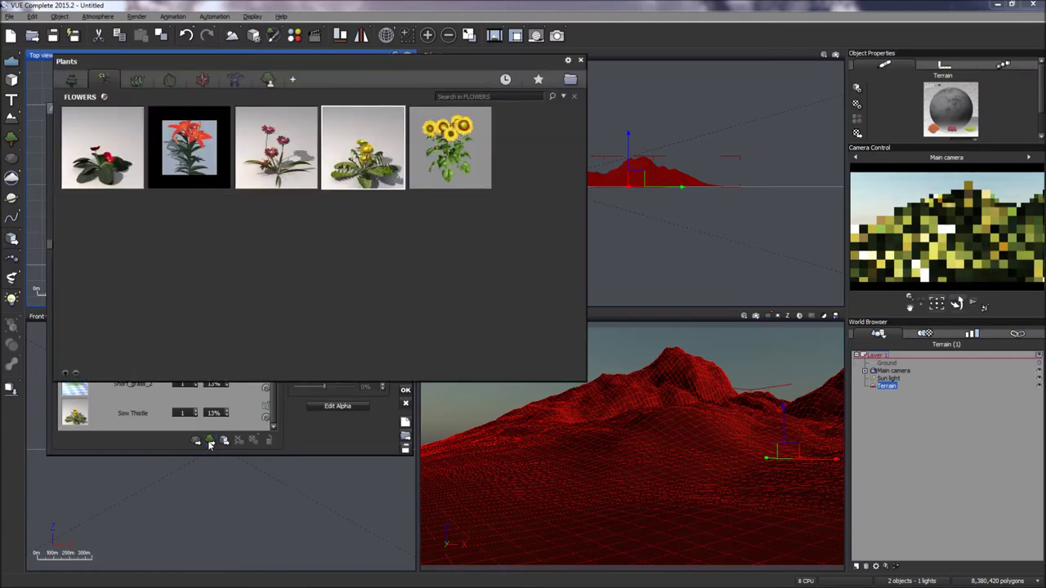
{"action": "double_click", "coordinate": [283, 161]}
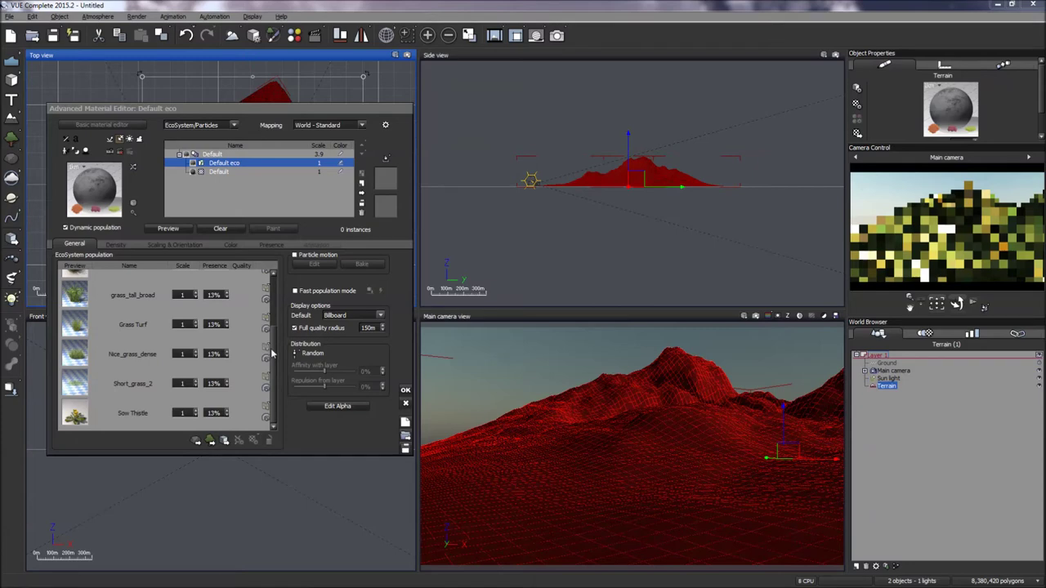
{"action": "scroll", "coordinate": [274, 411], "scroll_direction": "down", "scroll_amount": 1}
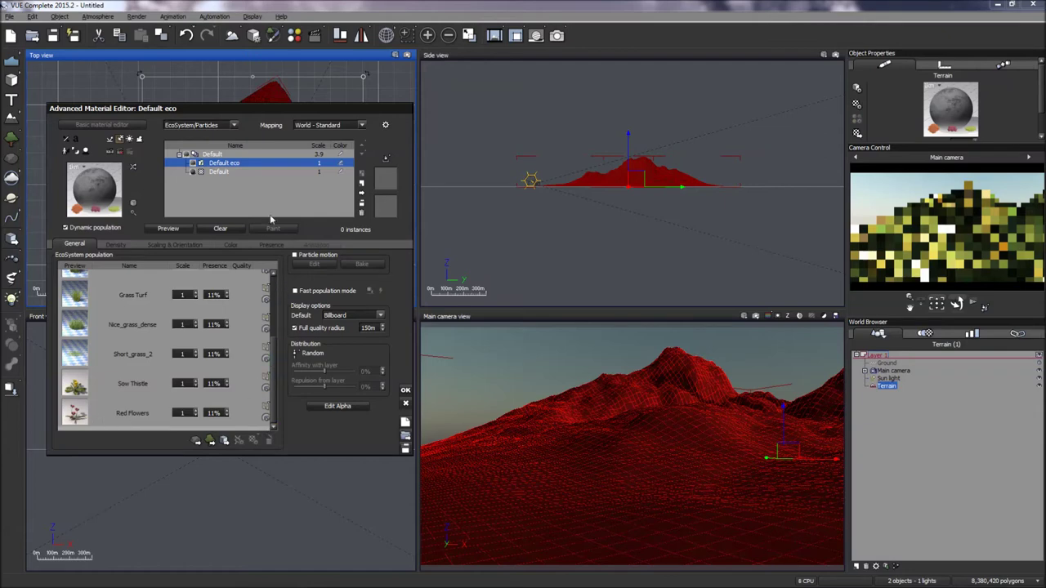
Preview the ecosystem population, agree to create it, accept the material and refresh the main camera preview
{"action": "left_click", "coordinate": [170, 230]}
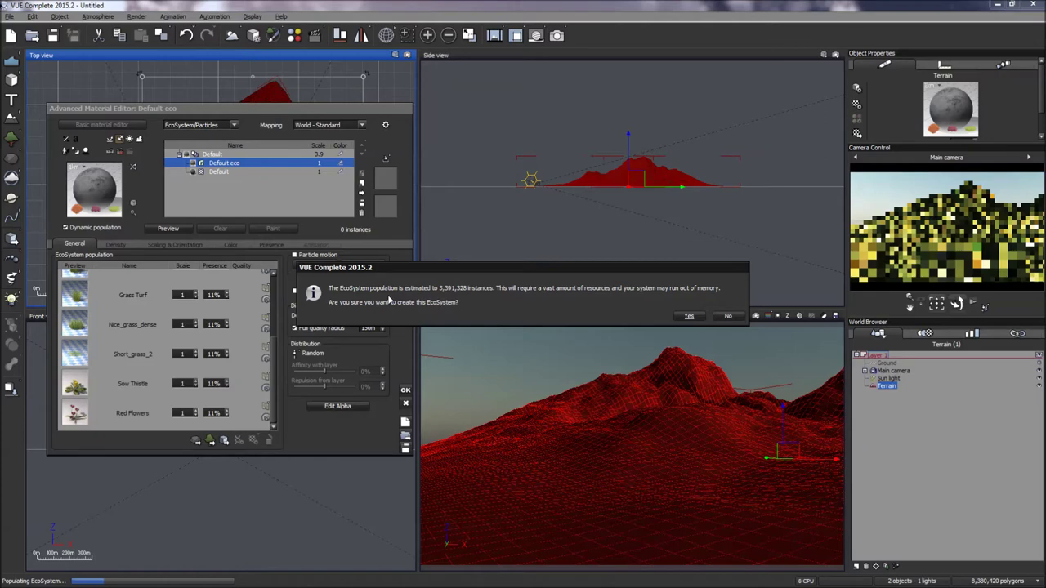
{"action": "left_click", "coordinate": [688, 317]}
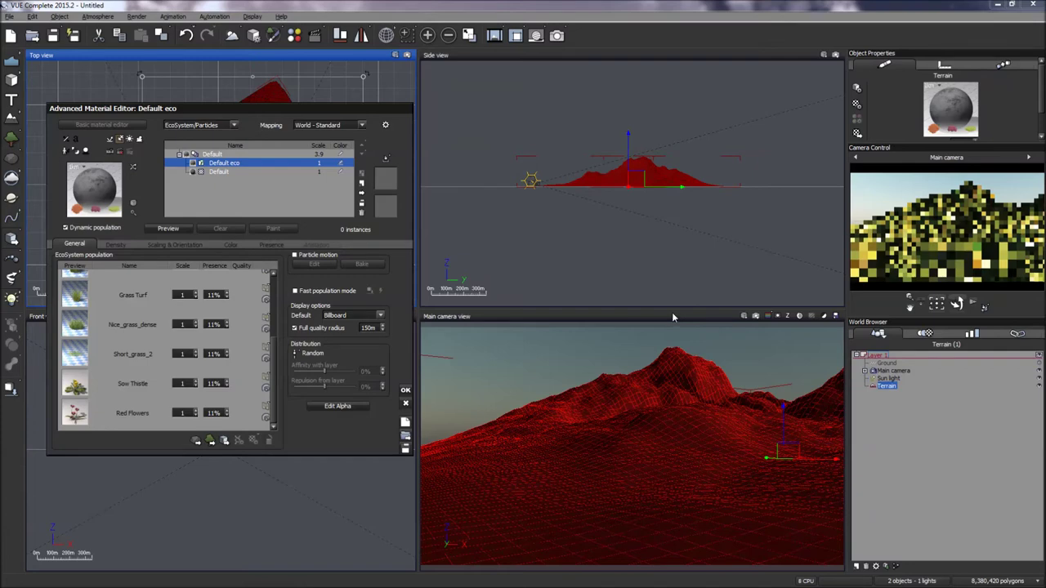
{"action": "left_click", "coordinate": [405, 392]}
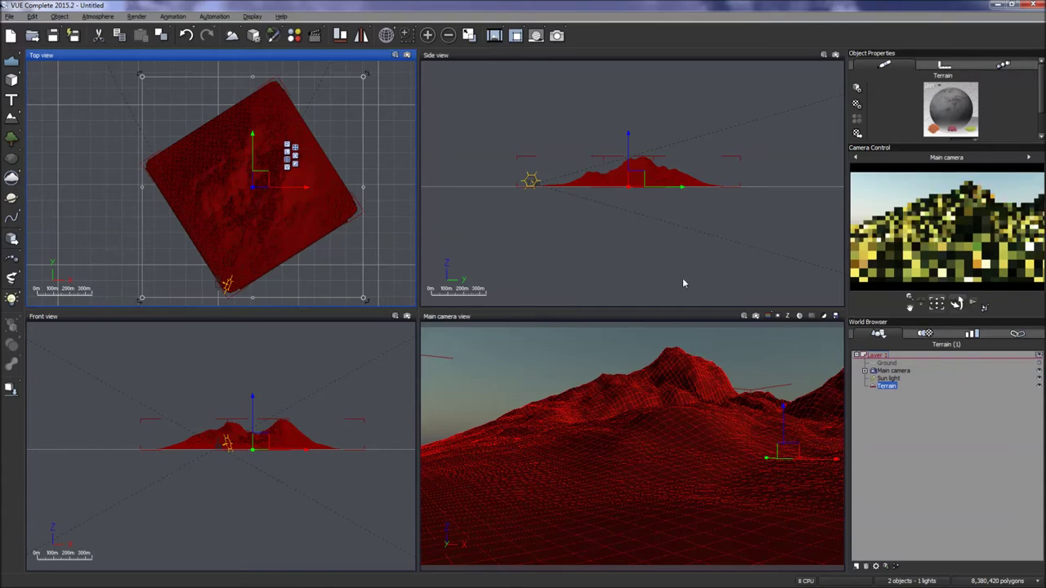
{"action": "right_click", "coordinate": [916, 252]}
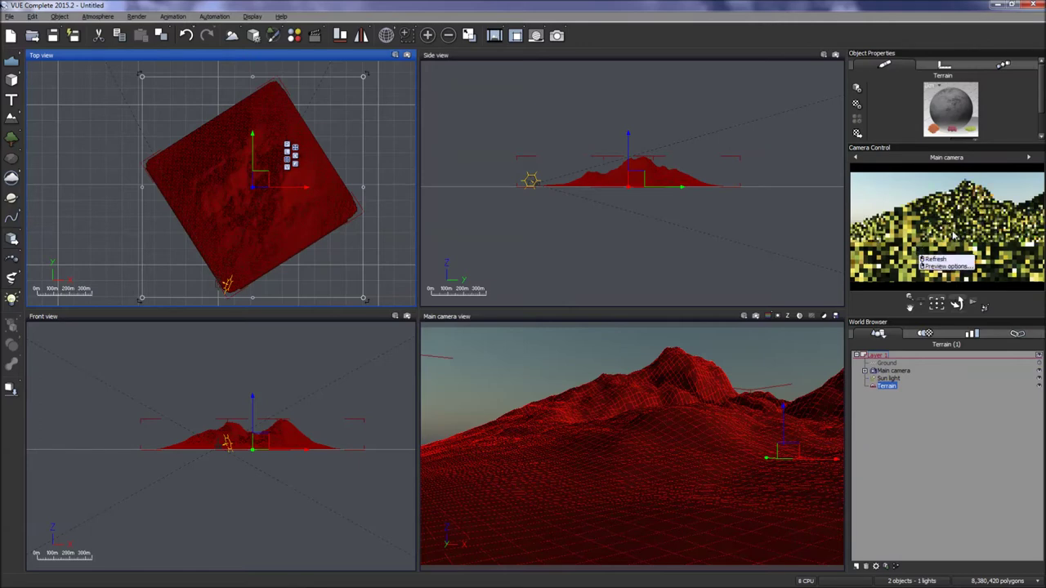
{"action": "left_click", "coordinate": [952, 235]}
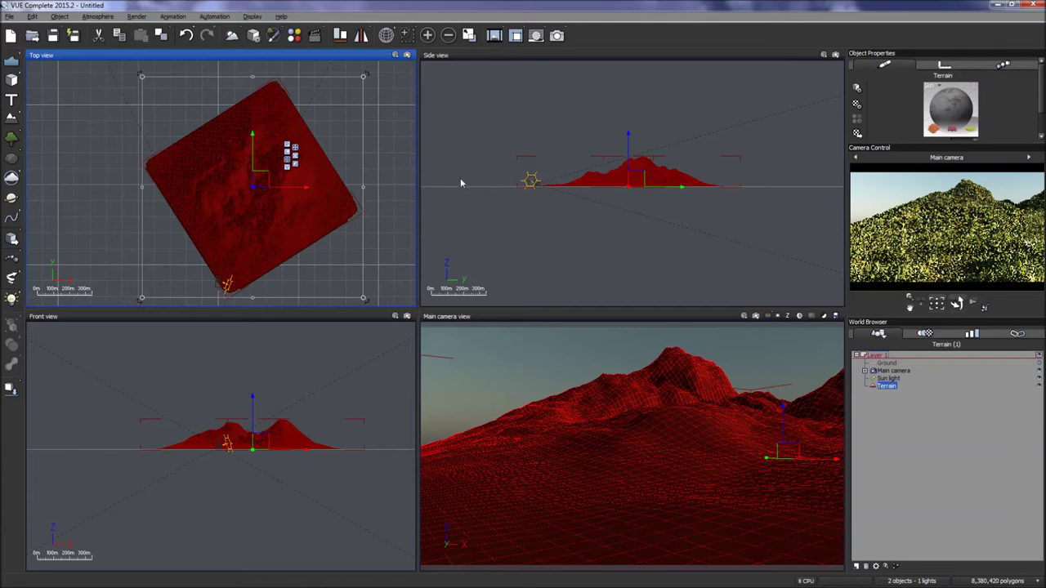
Add a Blossoming Cherry Tree from the Trees collection to the scene as a standalone plant
{"action": "left_click", "coordinate": [13, 141]}
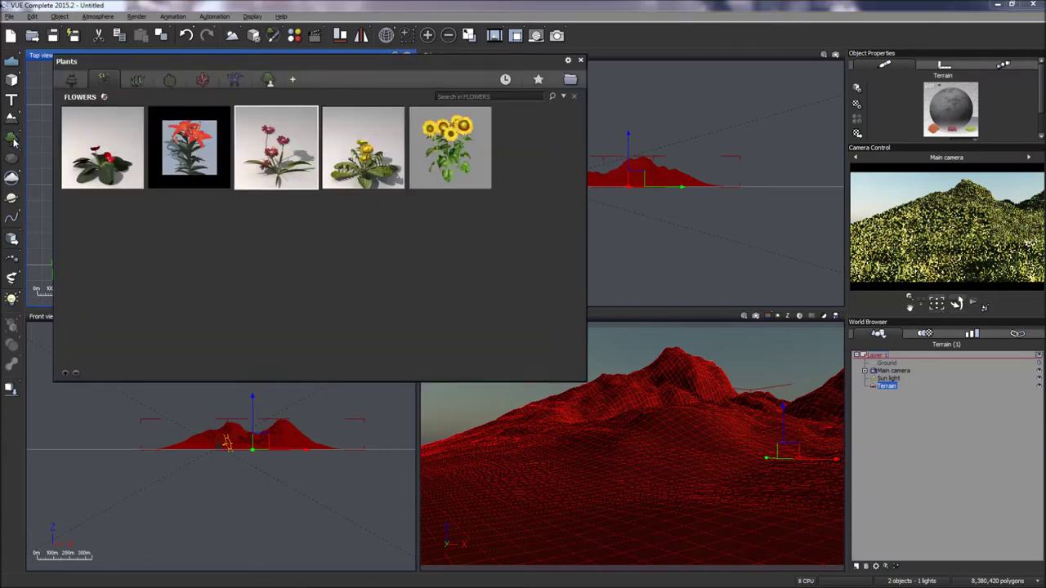
{"action": "mouse_move", "coordinate": [104, 124]}
{"action": "left_click", "coordinate": [72, 80]}
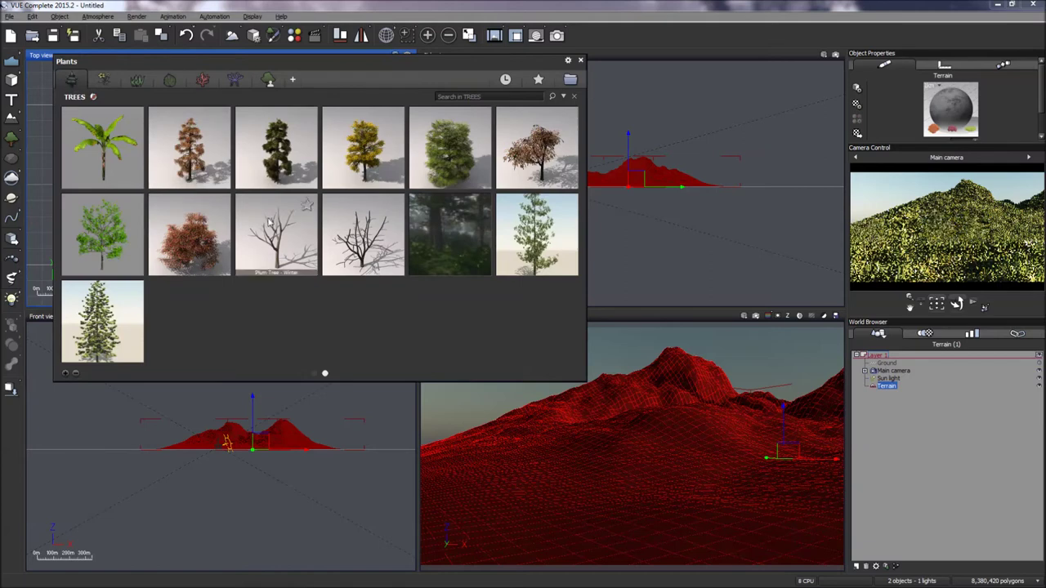
{"action": "scroll", "coordinate": [285, 232], "scroll_direction": "up", "scroll_amount": 1}
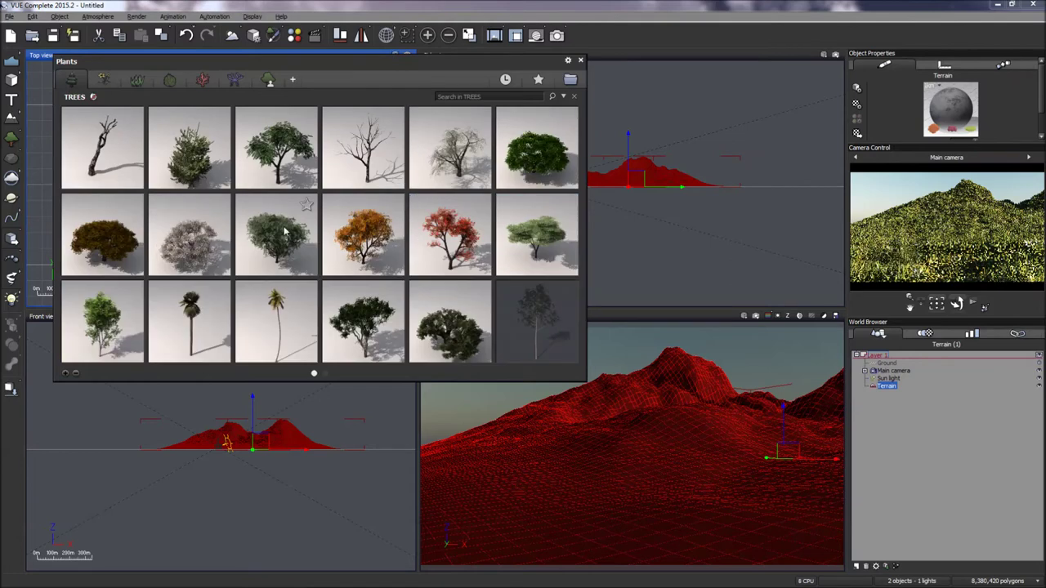
{"action": "mouse_move", "coordinate": [192, 255]}
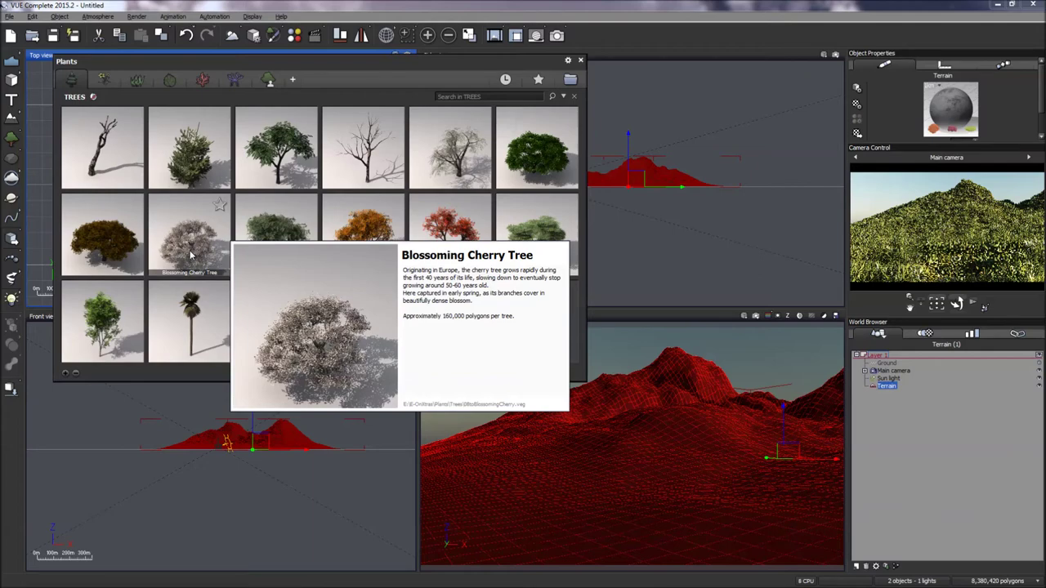
{"action": "double_click", "coordinate": [192, 255]}
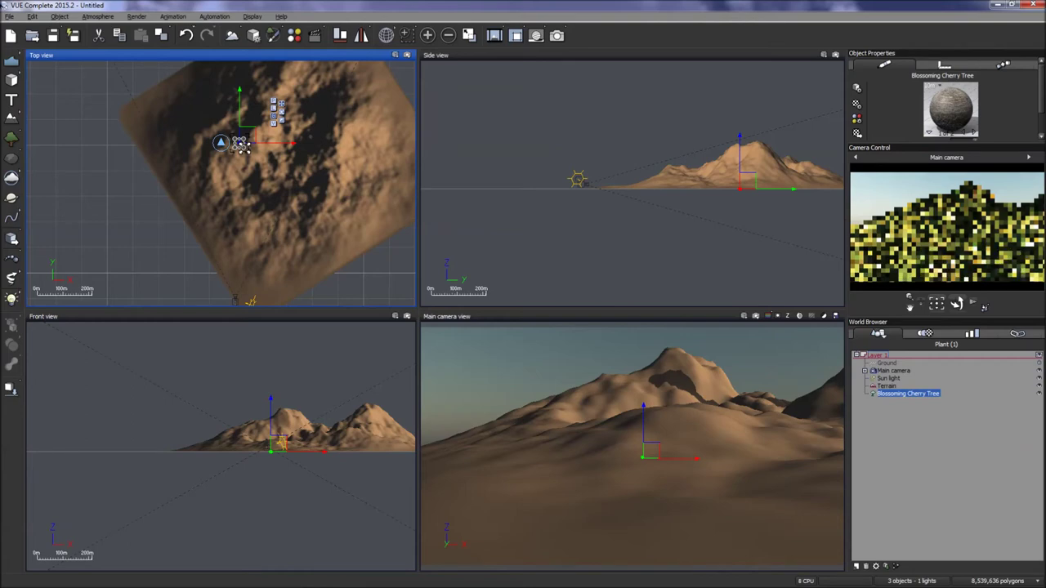
Position the Blossoming Cherry Tree in the left foreground of the main camera's scene and drop it onto the terrain surface
{"action": "left_click_drag", "start_coordinate": [242, 149], "coordinate": [275, 191]}
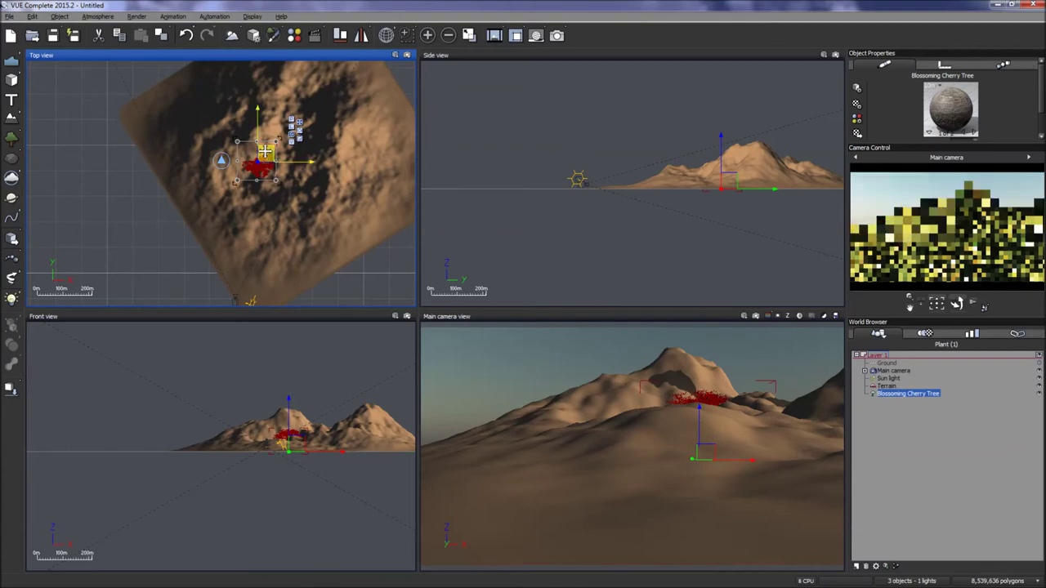
{"action": "left_click_drag", "start_coordinate": [269, 145], "coordinate": [229, 231]}
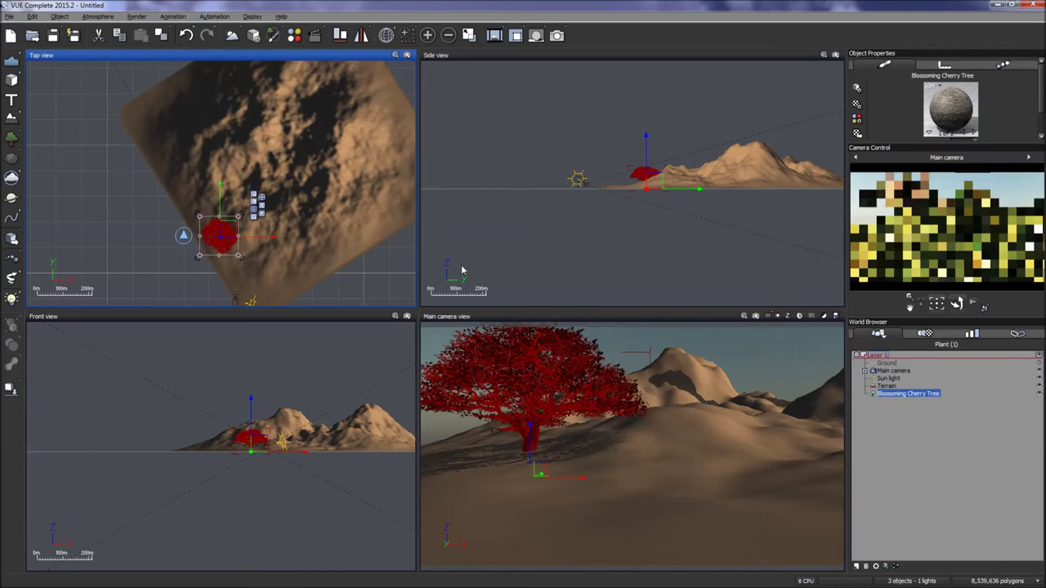
{"action": "left_click", "coordinate": [658, 92]}
{"action": "left_click_drag", "start_coordinate": [649, 153], "coordinate": [645, 138]}
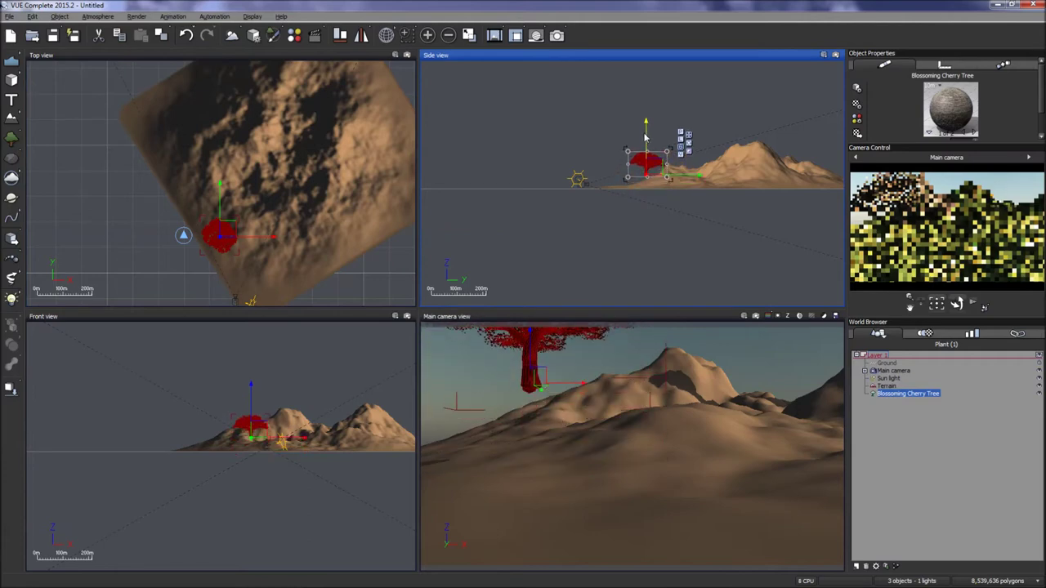
{"action": "left_click", "coordinate": [10, 390]}
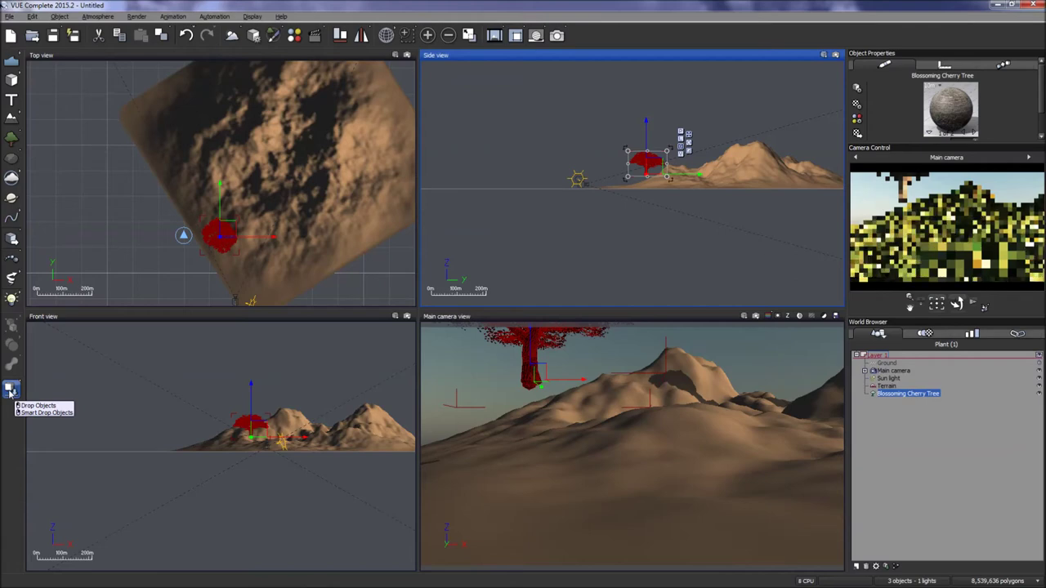
{"action": "left_click", "coordinate": [10, 390]}
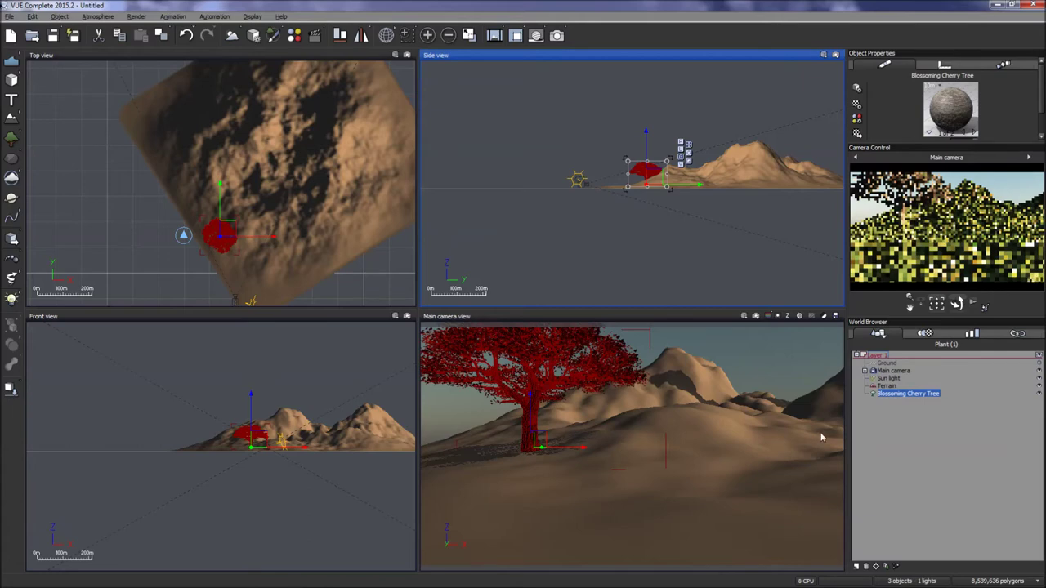
Edit the Blossoming Cherry Tree plant, setting the leaves' randomness to -22 and their width to +17
{"action": "right_click", "coordinate": [902, 395]}
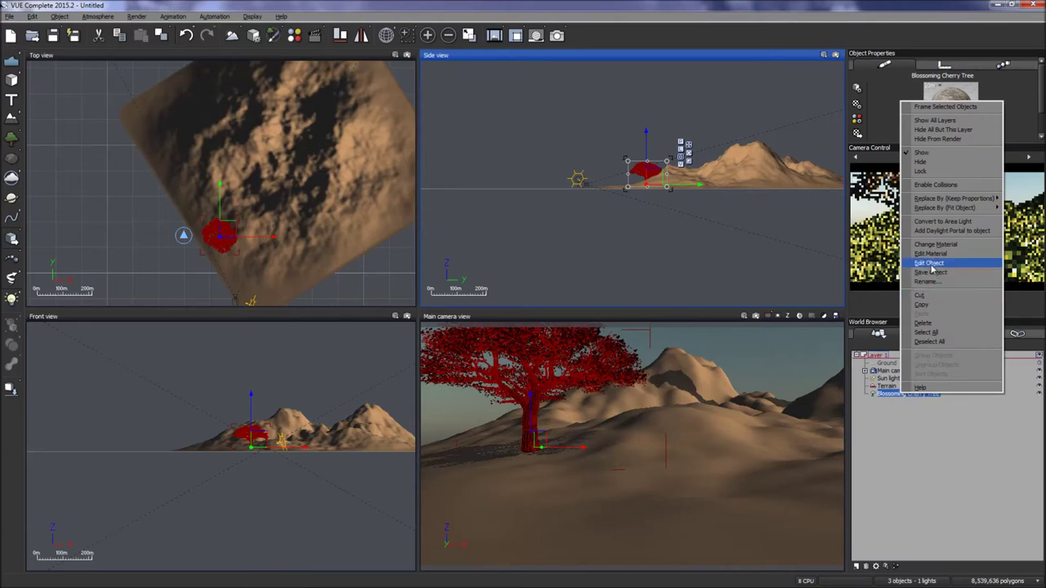
{"action": "left_click", "coordinate": [929, 263]}
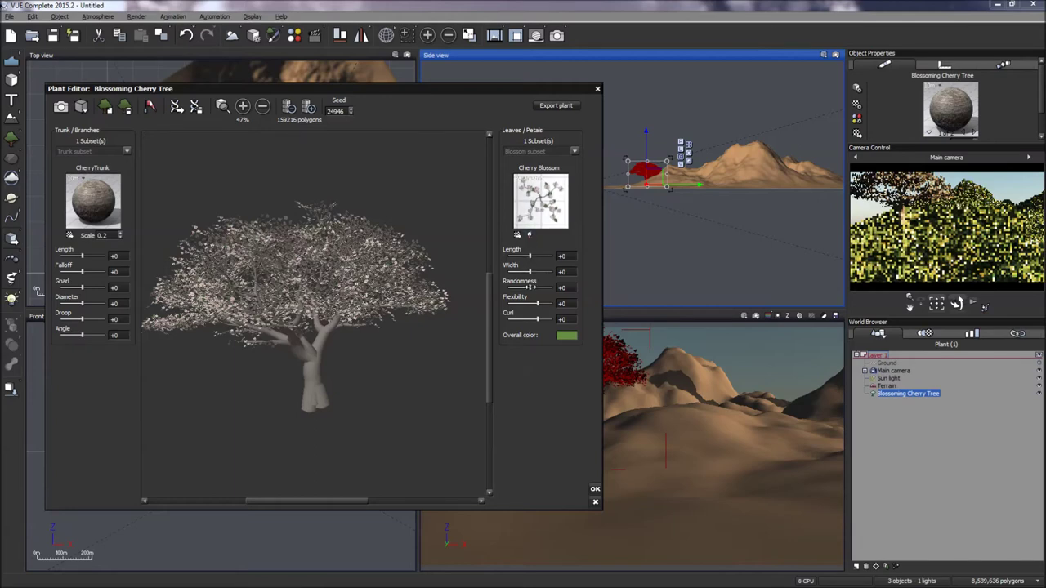
{"action": "left_click_drag", "start_coordinate": [529, 288], "coordinate": [524, 288]}
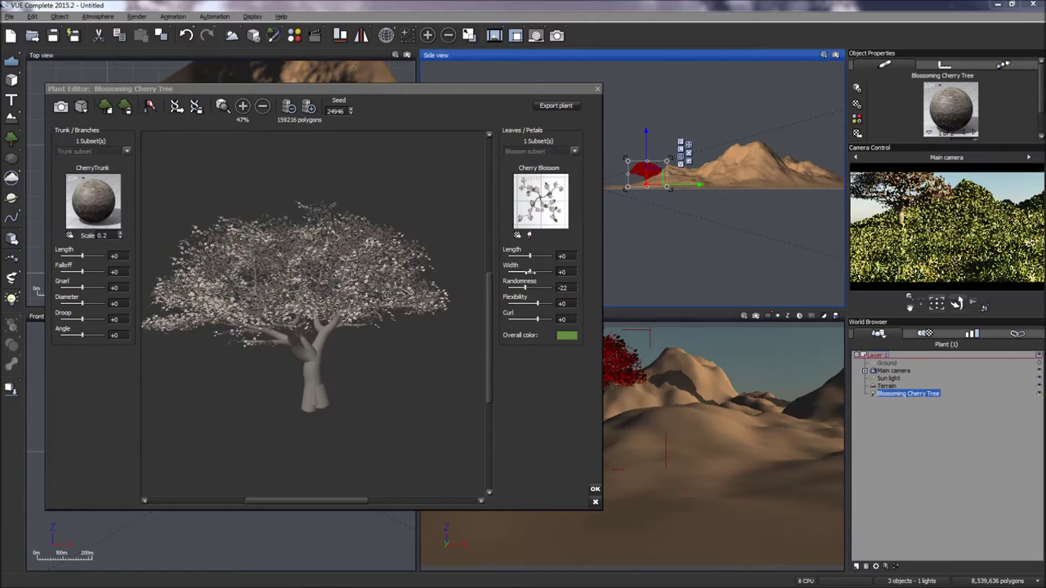
{"action": "left_click_drag", "start_coordinate": [529, 271], "coordinate": [535, 271]}
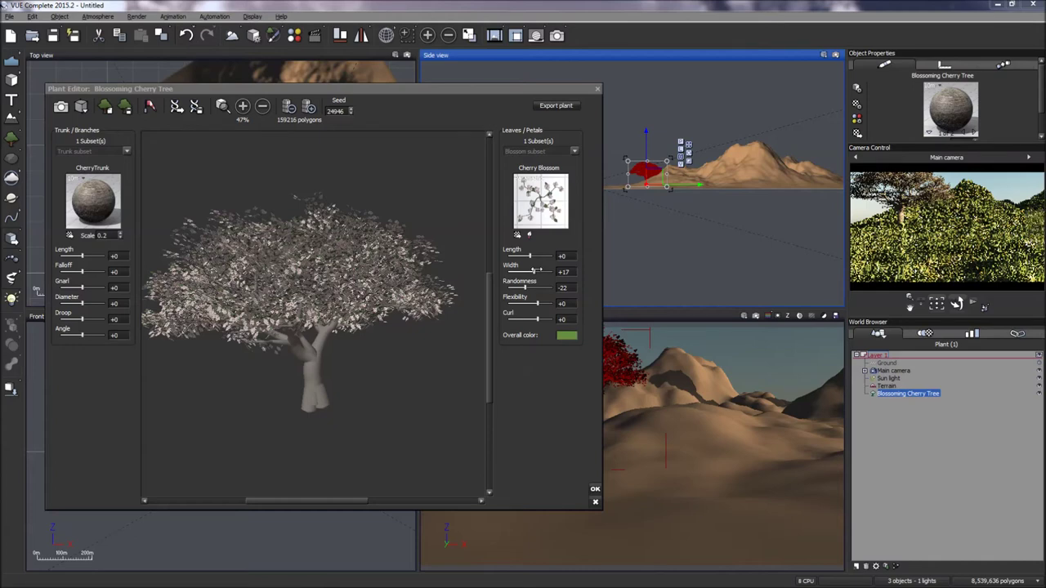
Open the Cherry Blossom leaf material's color picture as a function and select the Projected Texture Map node feeding Color
{"action": "right_click", "coordinate": [546, 199]}
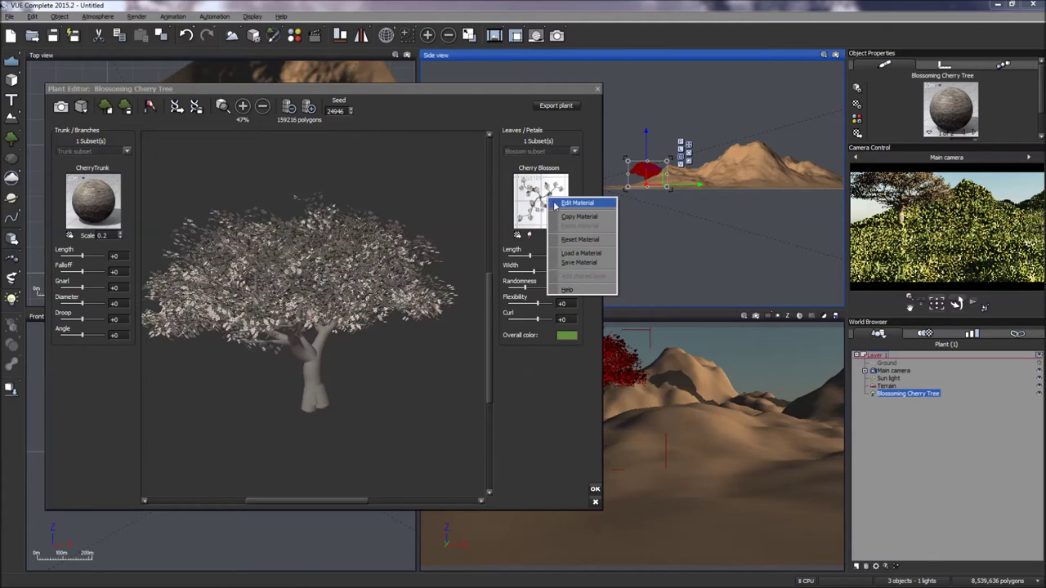
{"action": "left_click", "coordinate": [576, 202]}
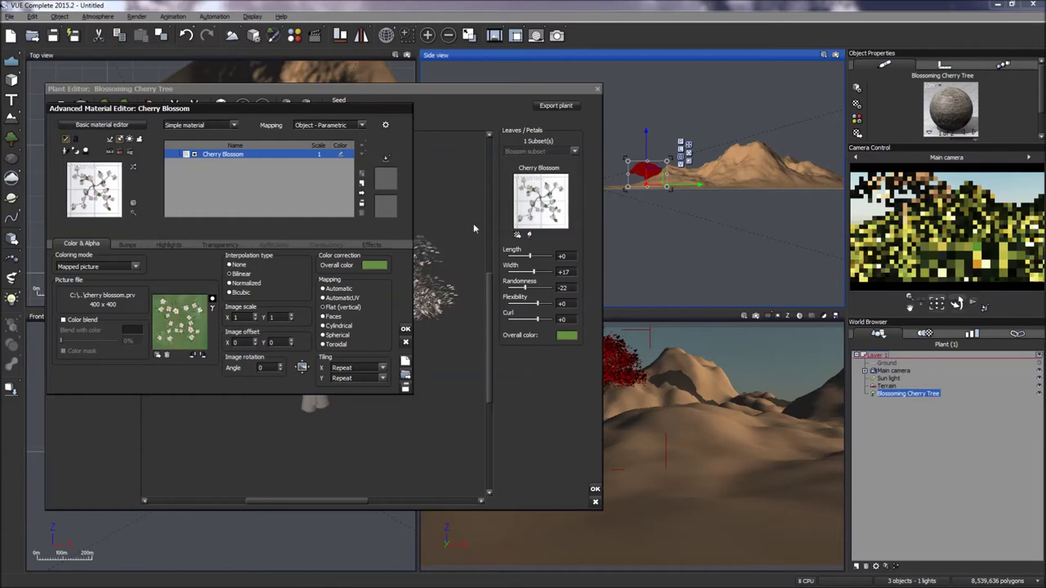
{"action": "right_click", "coordinate": [191, 315]}
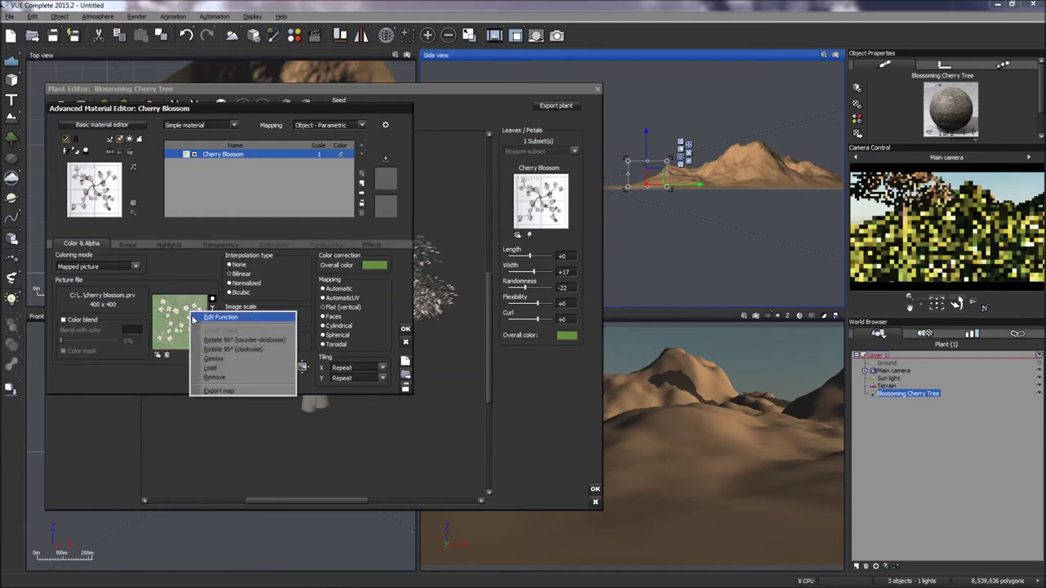
{"action": "left_click", "coordinate": [195, 317]}
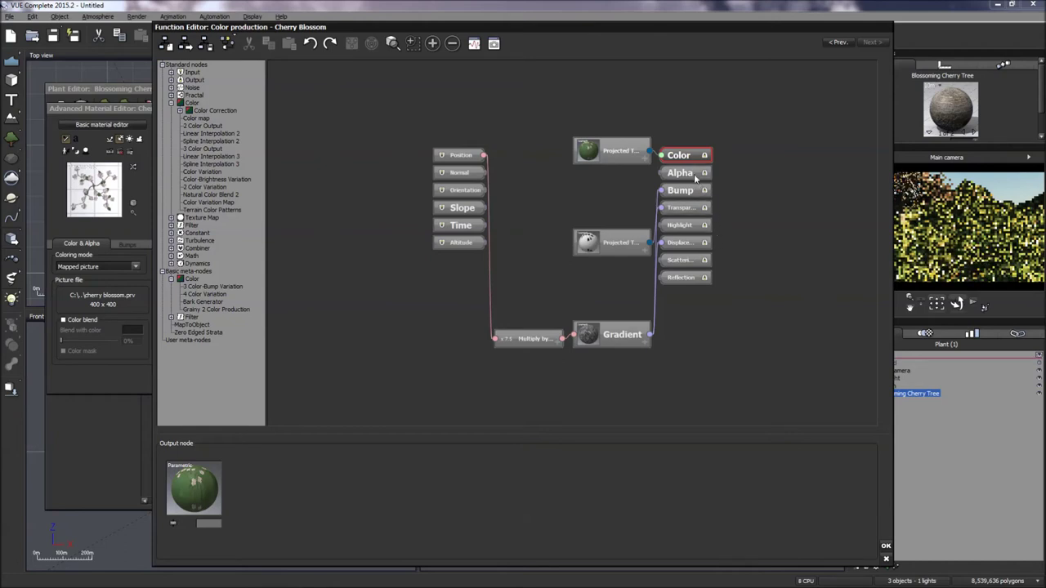
{"action": "left_click", "coordinate": [626, 155]}
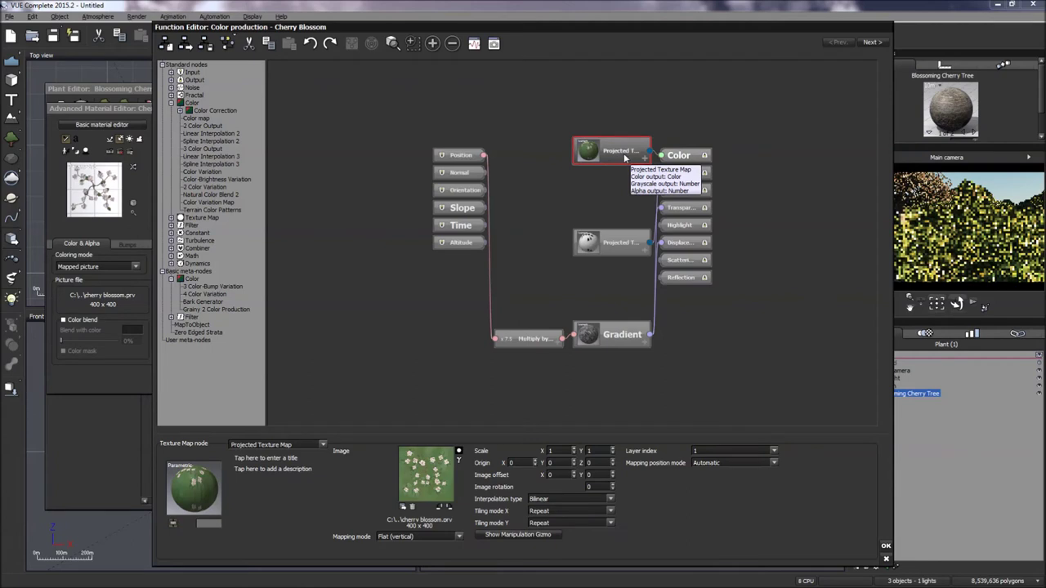
Browse the HDRI, Bitmaps, Animations, Personal and Terrain Brushes collections for a blossom image, leaving without choosing one
{"action": "right_click", "coordinate": [608, 156]}
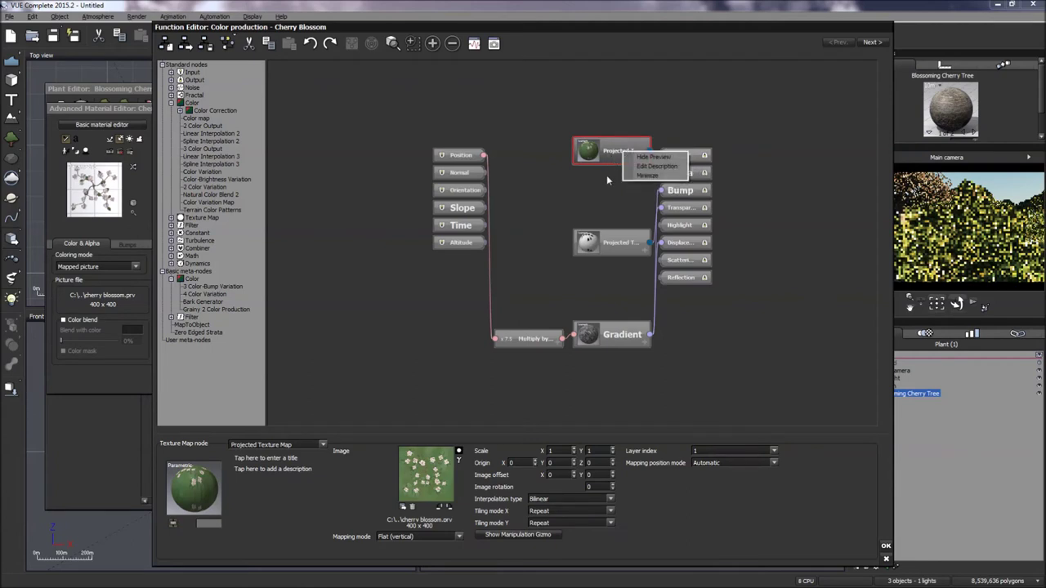
{"action": "left_click", "coordinate": [607, 181]}
{"action": "left_click", "coordinate": [597, 197]}
{"action": "left_click", "coordinate": [608, 156]}
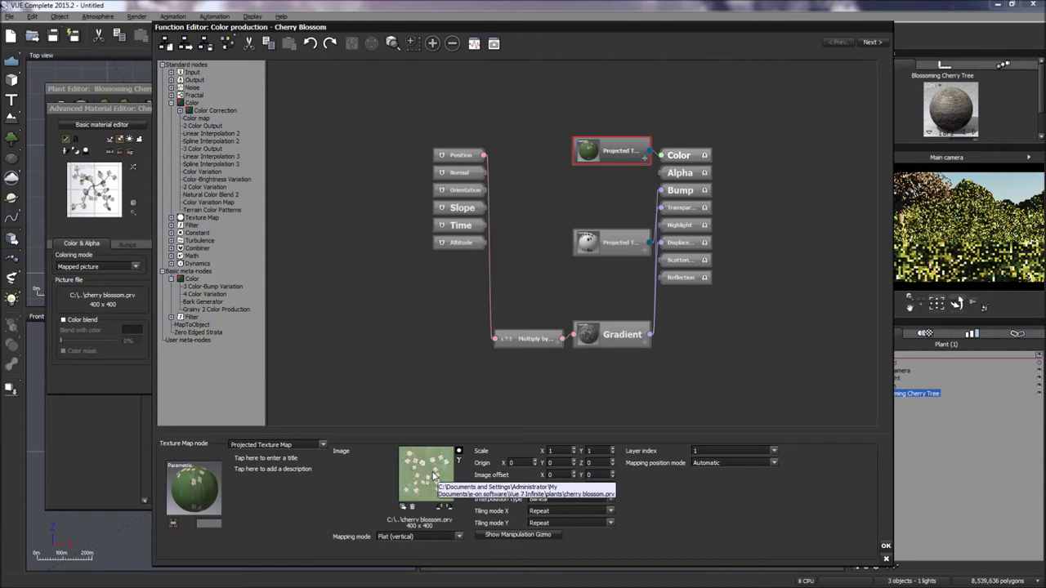
{"action": "left_click", "coordinate": [435, 475]}
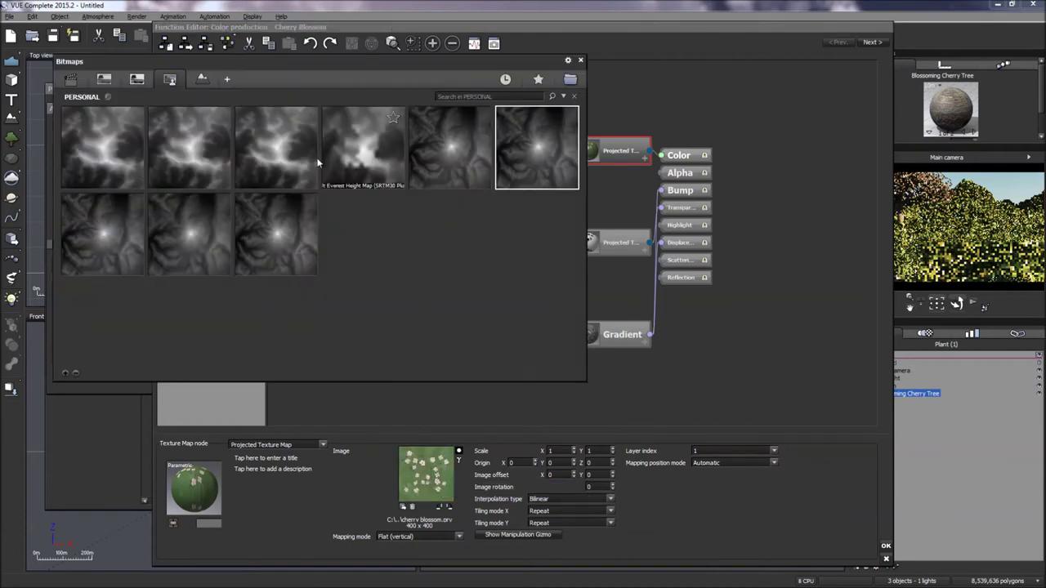
{"action": "left_click", "coordinate": [138, 80]}
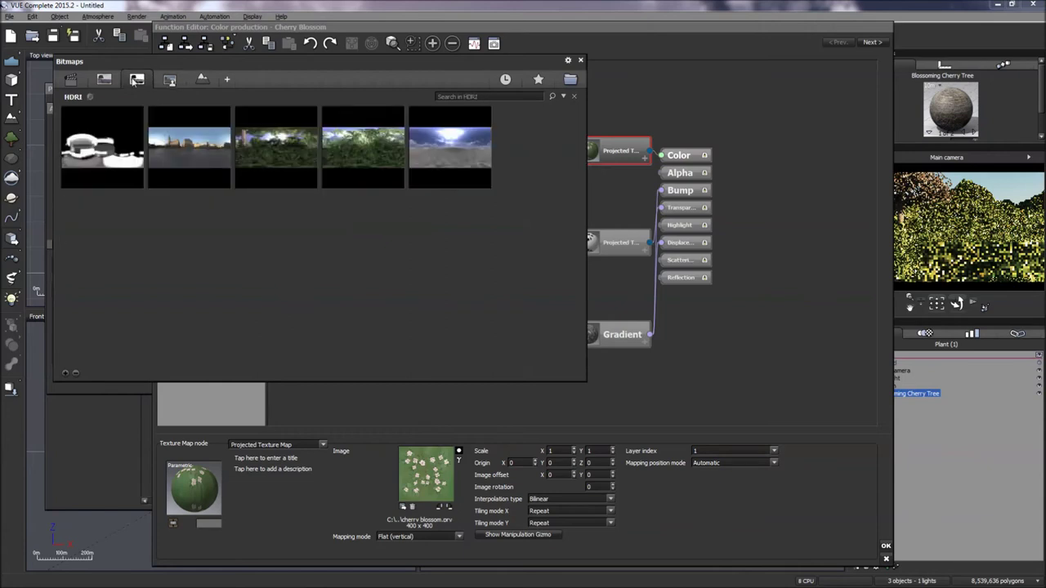
{"action": "left_click", "coordinate": [104, 79]}
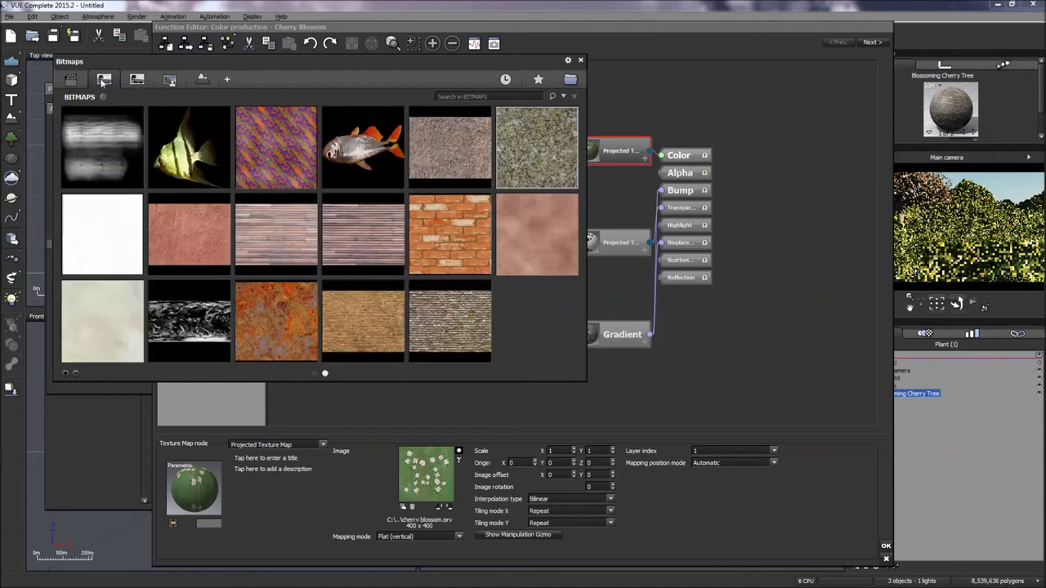
{"action": "left_click", "coordinate": [71, 79]}
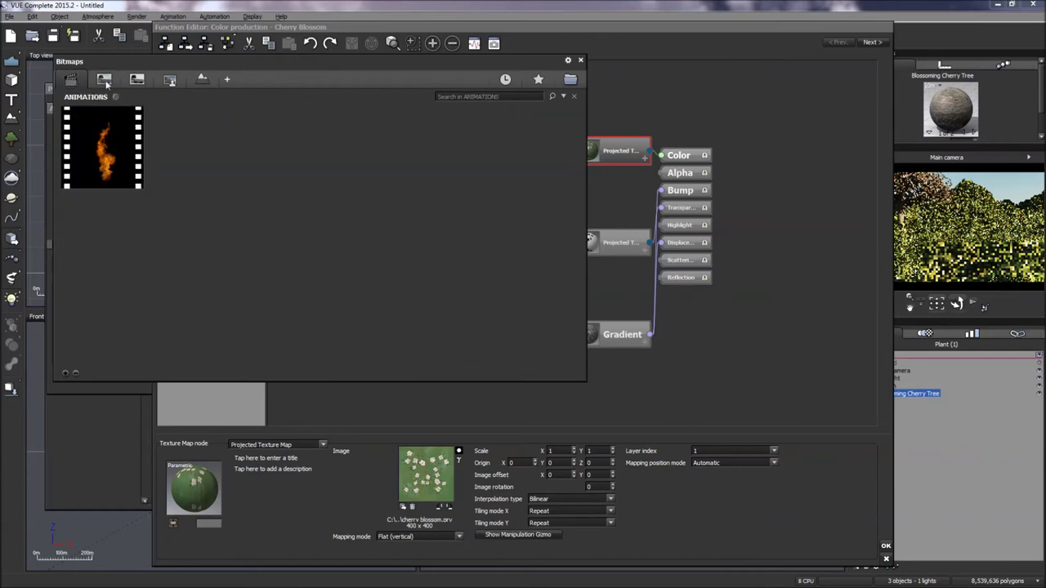
{"action": "left_click", "coordinate": [170, 80]}
{"action": "left_click", "coordinate": [195, 84]}
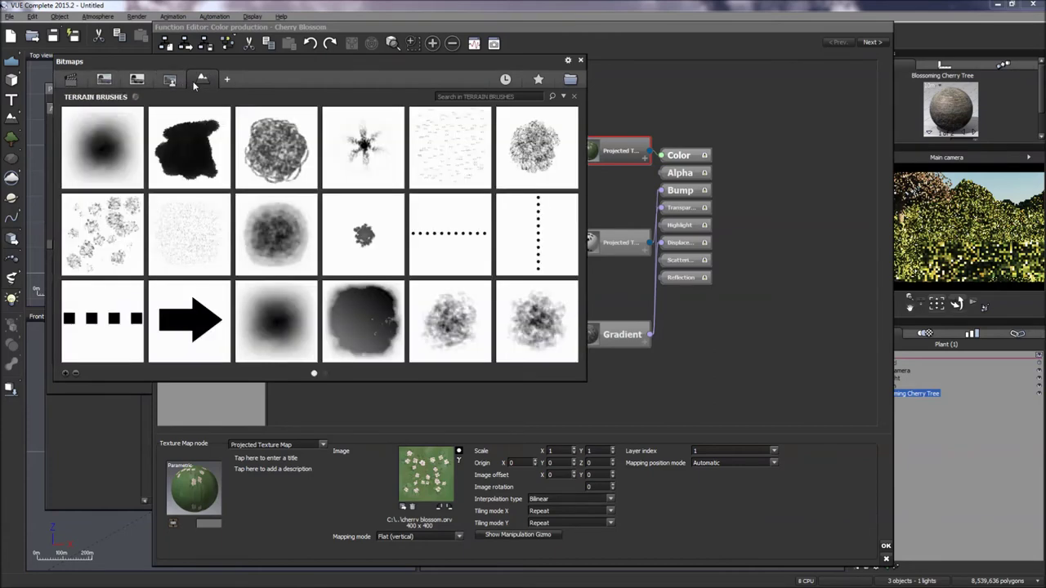
{"action": "left_click", "coordinate": [581, 60]}
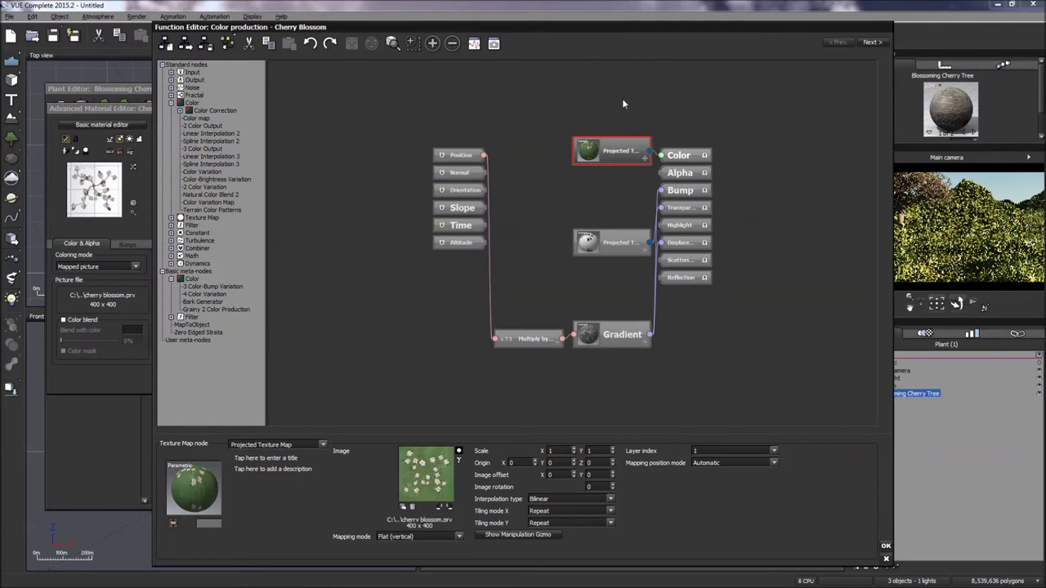
{"action": "left_click", "coordinate": [663, 157]}
{"action": "right_click", "coordinate": [664, 159]}
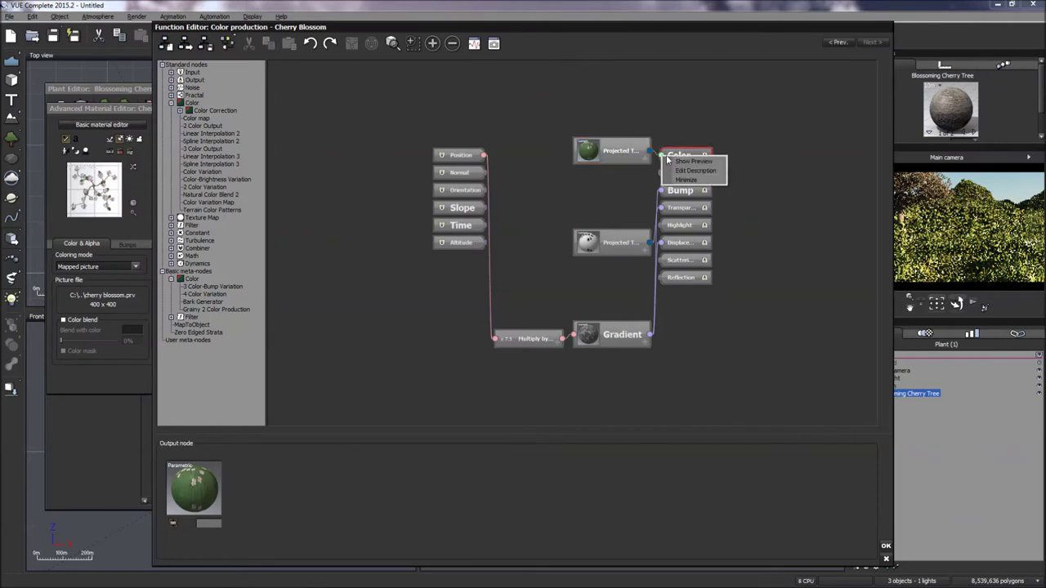
{"action": "left_click", "coordinate": [693, 156]}
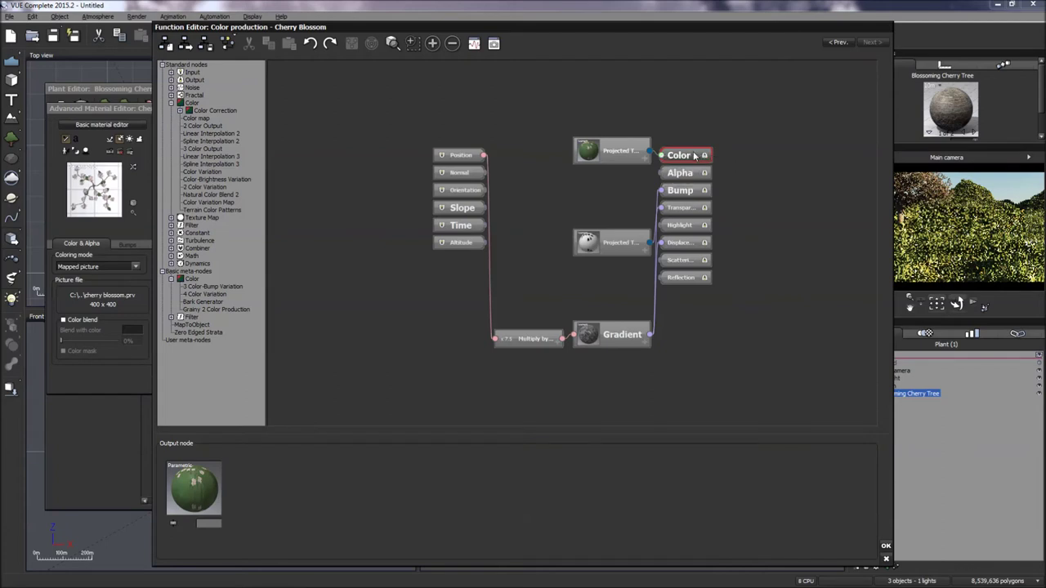
{"action": "right_click", "coordinate": [696, 158]}
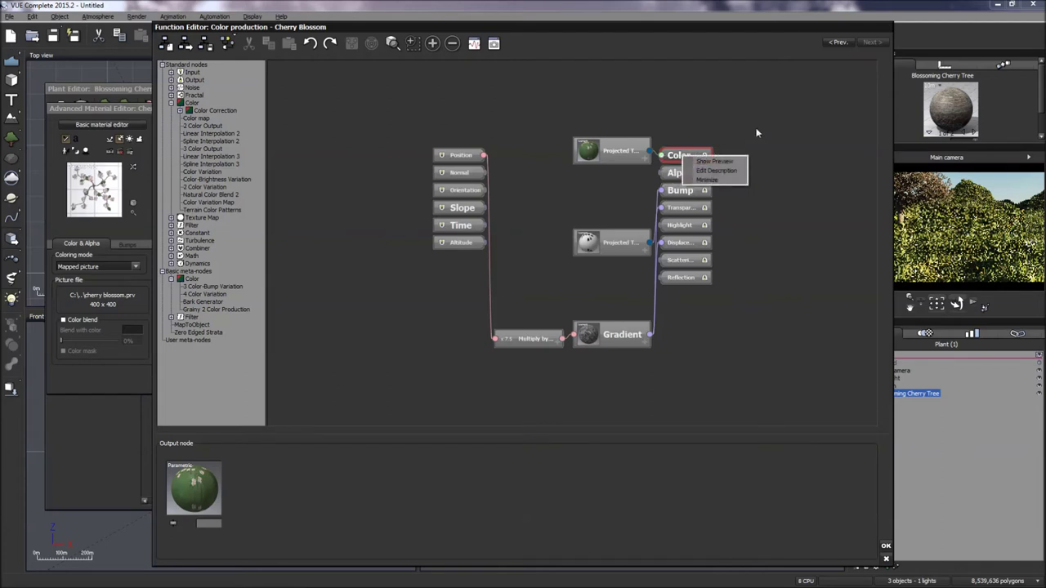
{"action": "left_click", "coordinate": [750, 132]}
Replace the Projected Texture Map feeding the Color output with a Color map node
{"action": "left_click", "coordinate": [706, 157]}
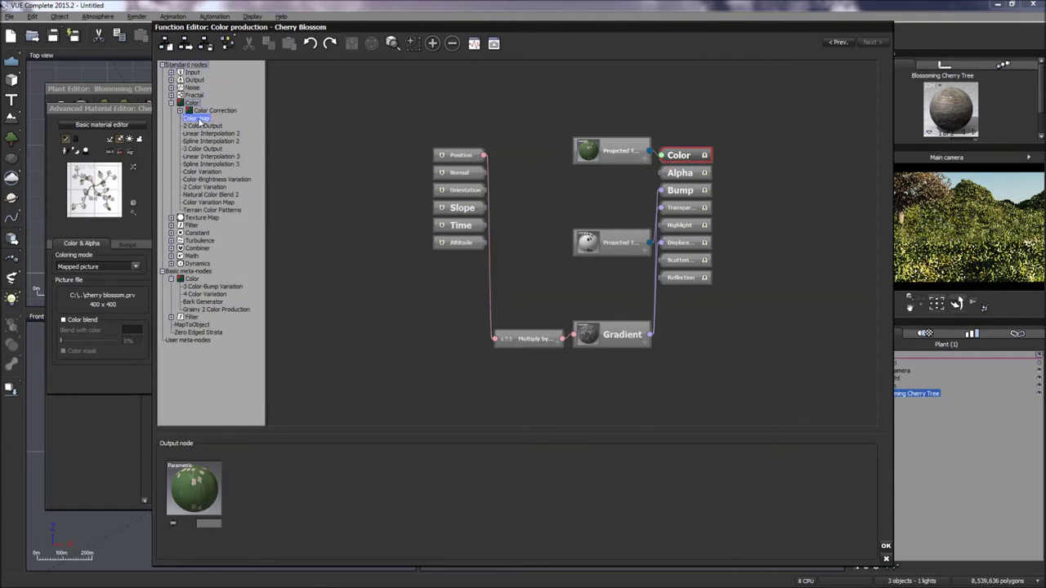
{"action": "left_click_drag", "start_coordinate": [197, 118], "coordinate": [209, 126]}
{"action": "double_click", "coordinate": [201, 119]}
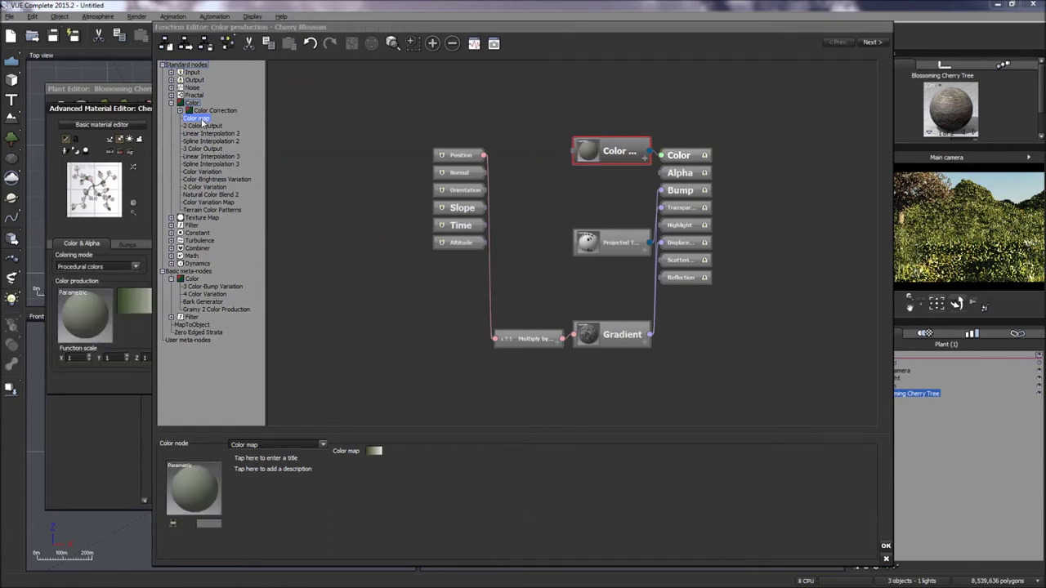
Insert a 3 Color Output node between the Color map and the Color output, and set its Color 2 to light pink
{"action": "double_click", "coordinate": [206, 127]}
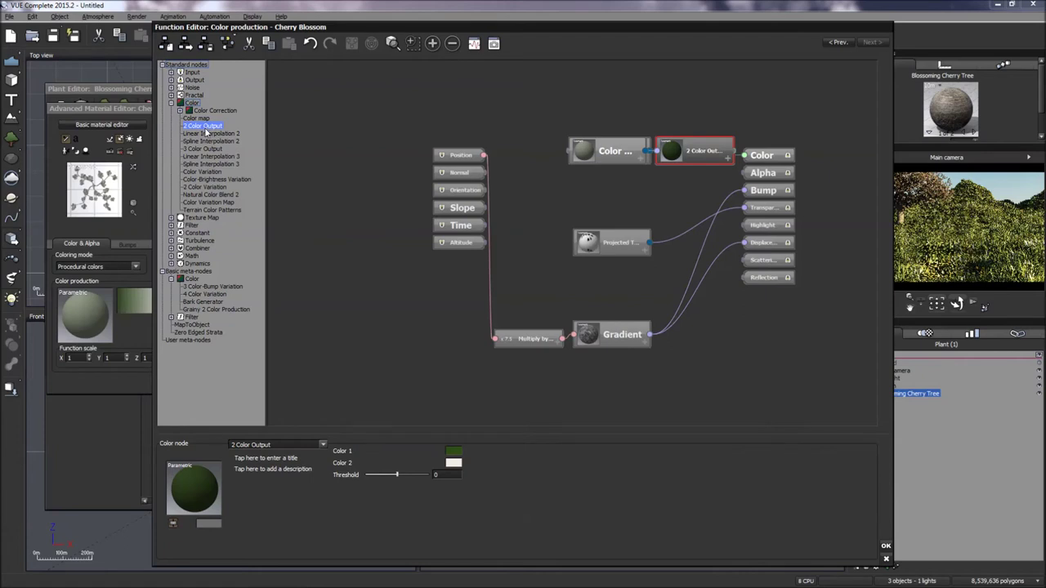
{"action": "left_click", "coordinate": [206, 150]}
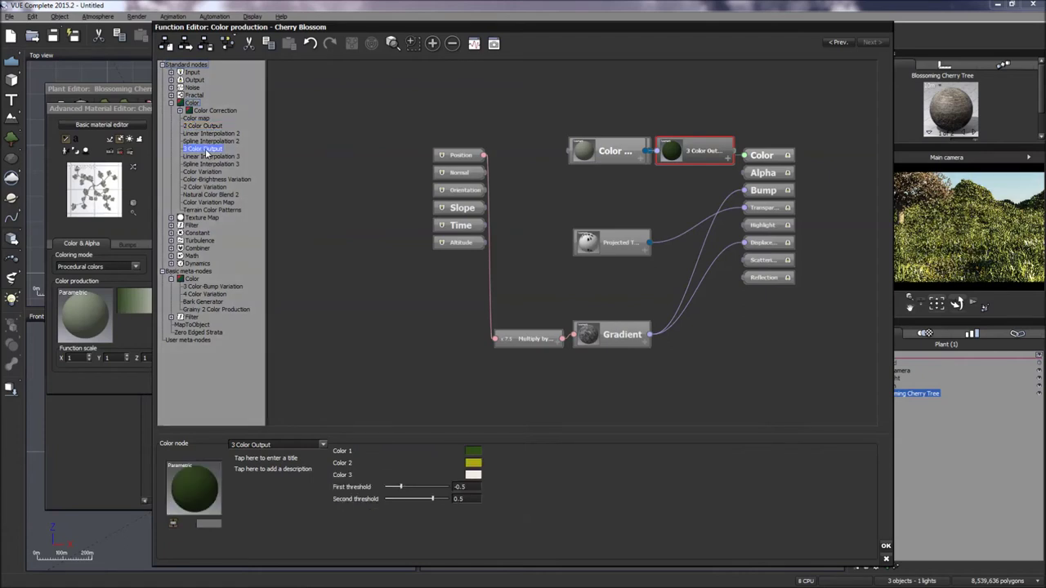
{"action": "left_click_drag", "start_coordinate": [208, 154], "coordinate": [578, 358]}
{"action": "left_click", "coordinate": [474, 464]}
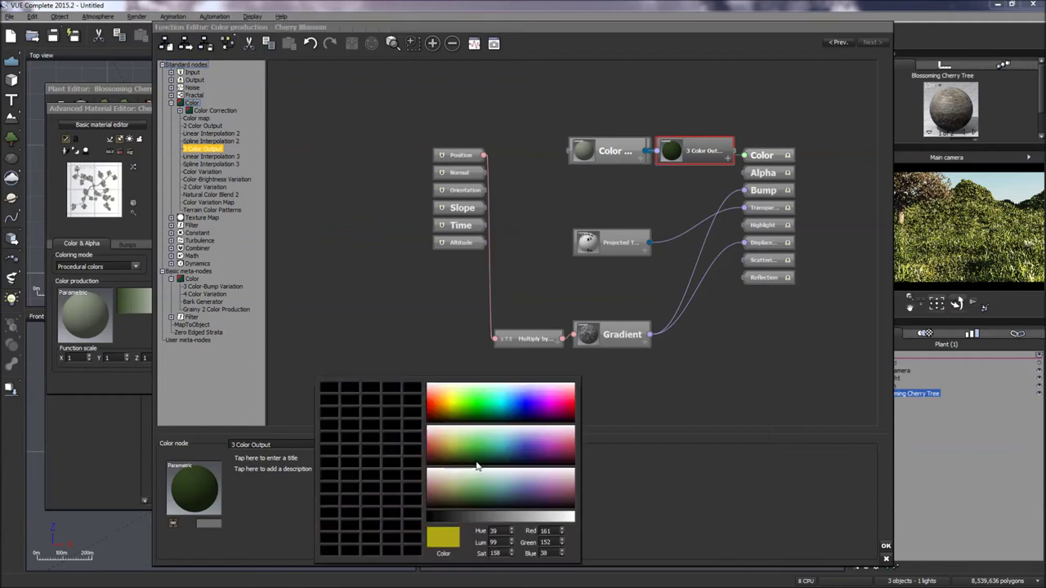
{"action": "left_click", "coordinate": [556, 432]}
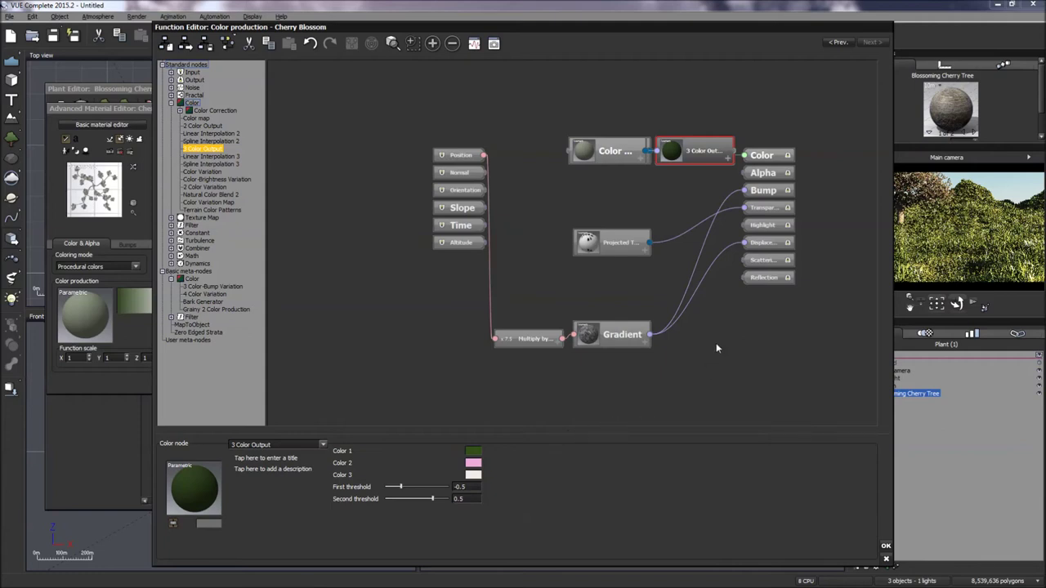
Link the Highlight output to the Color map node, set its colour to pink (red 240, green 145, blue 242), and accept the function
{"action": "left_click", "coordinate": [751, 227]}
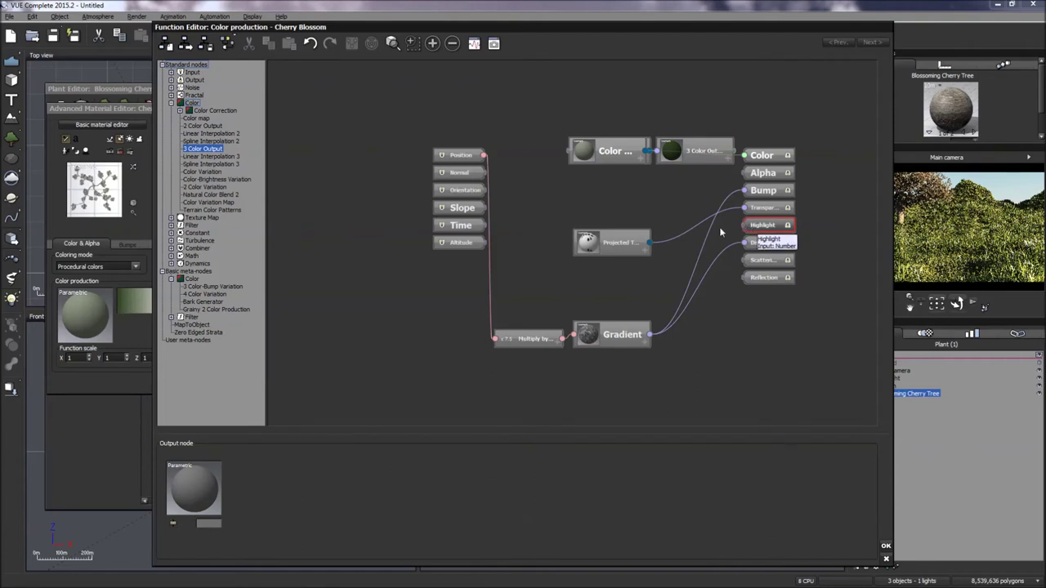
{"action": "left_click_drag", "start_coordinate": [744, 226], "coordinate": [567, 150]}
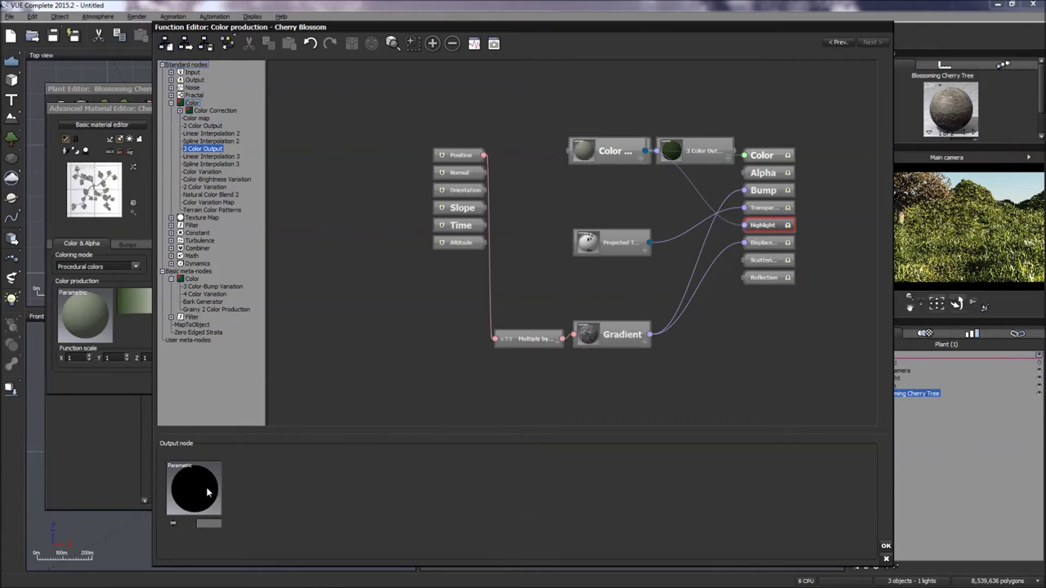
{"action": "left_click", "coordinate": [212, 526]}
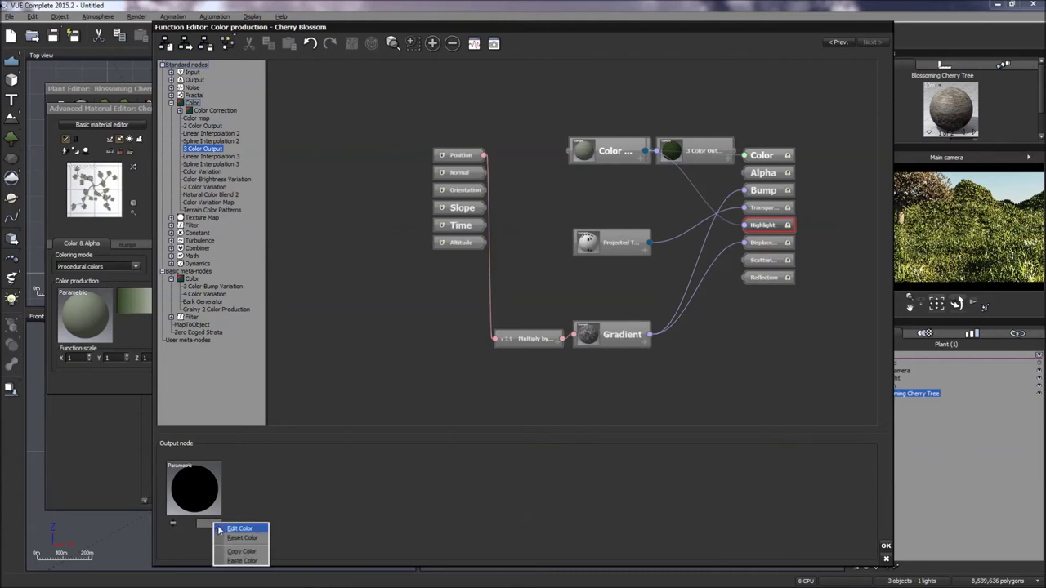
{"action": "left_click", "coordinate": [228, 530]}
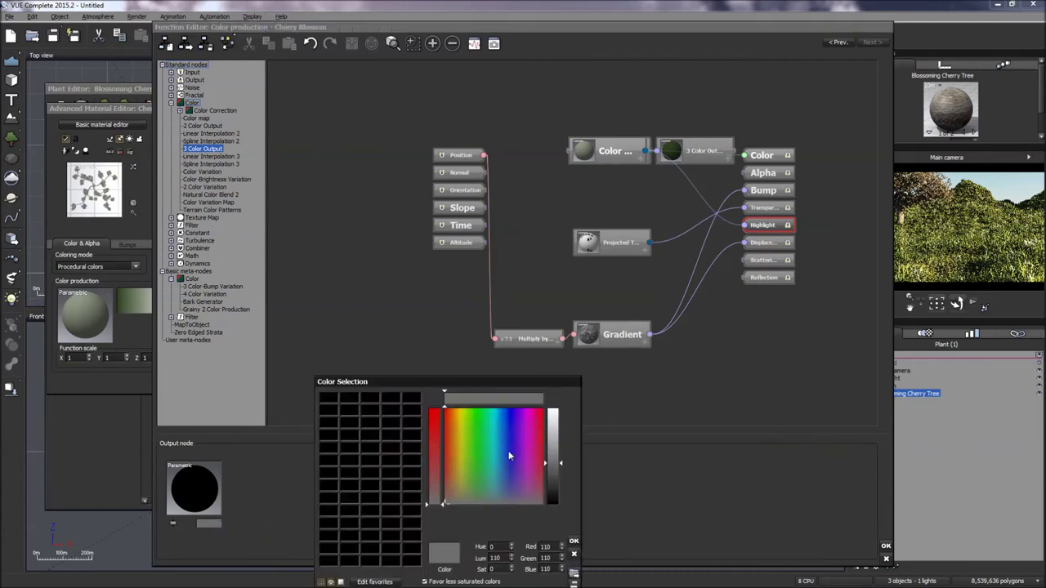
{"action": "left_click", "coordinate": [526, 428]}
{"action": "left_click", "coordinate": [553, 445]}
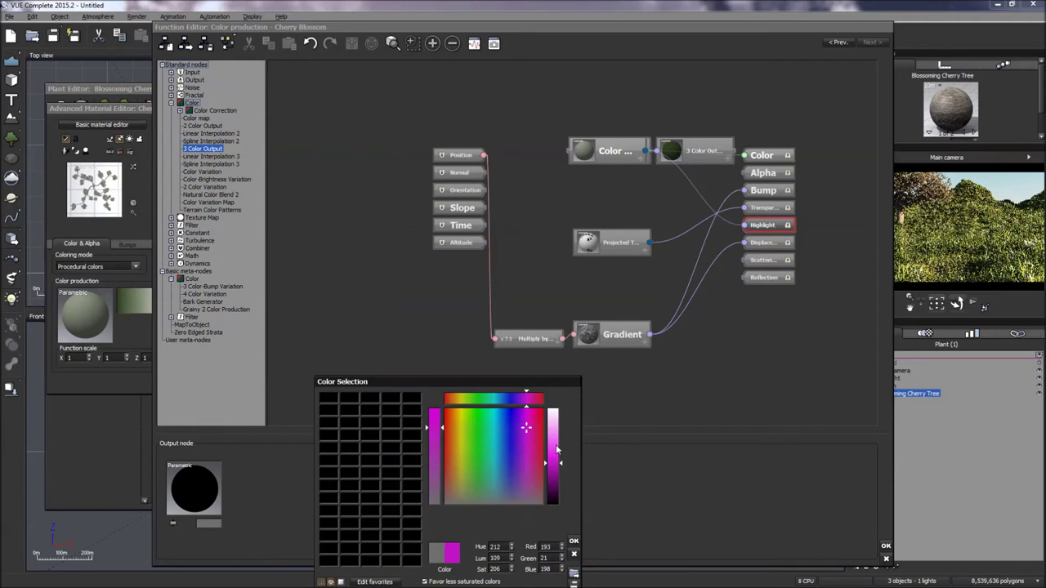
{"action": "left_click_drag", "start_coordinate": [557, 446], "coordinate": [555, 431]}
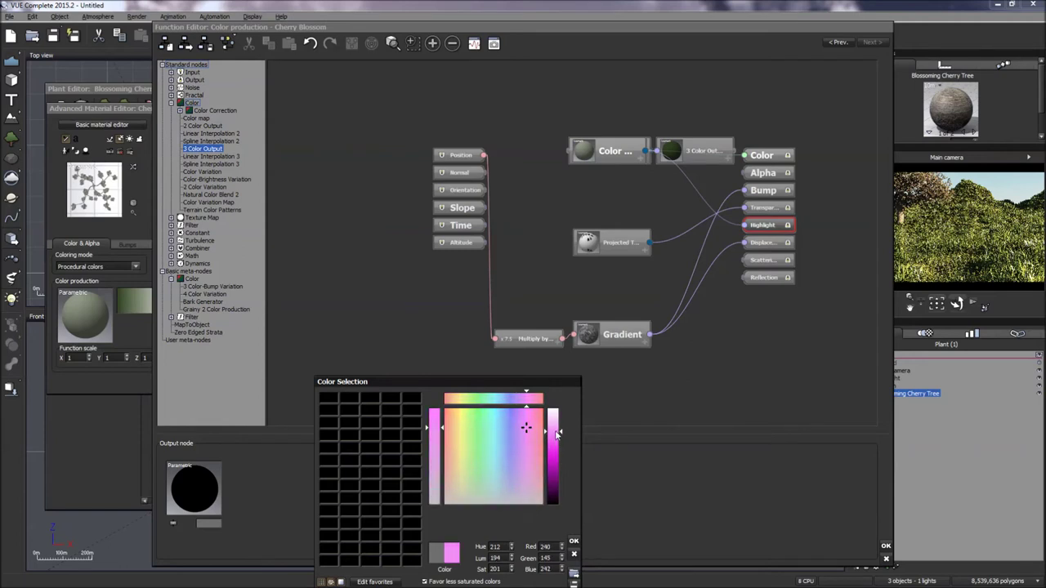
{"action": "left_click", "coordinate": [573, 542]}
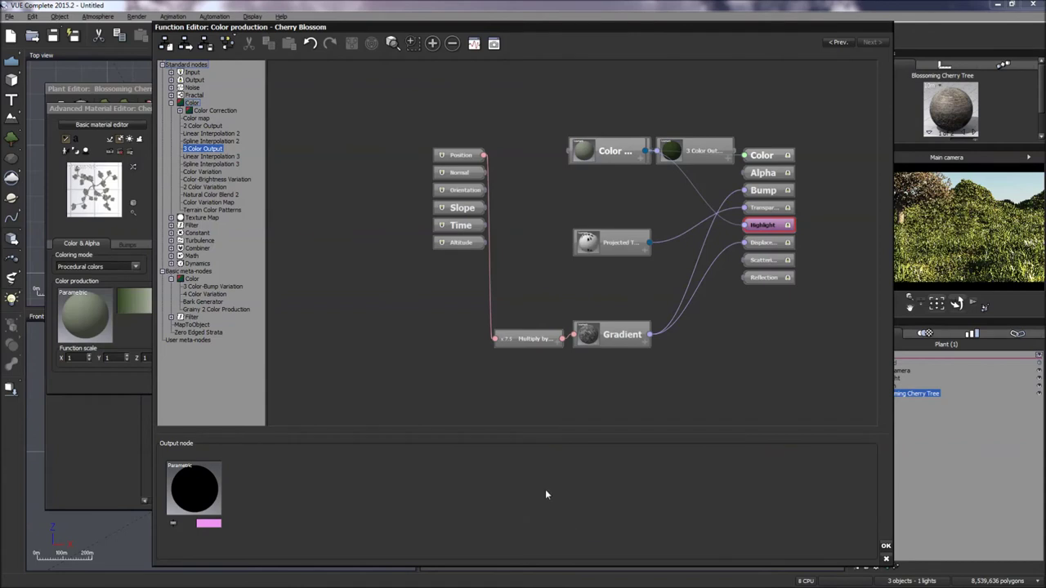
{"action": "left_click", "coordinate": [886, 546]}
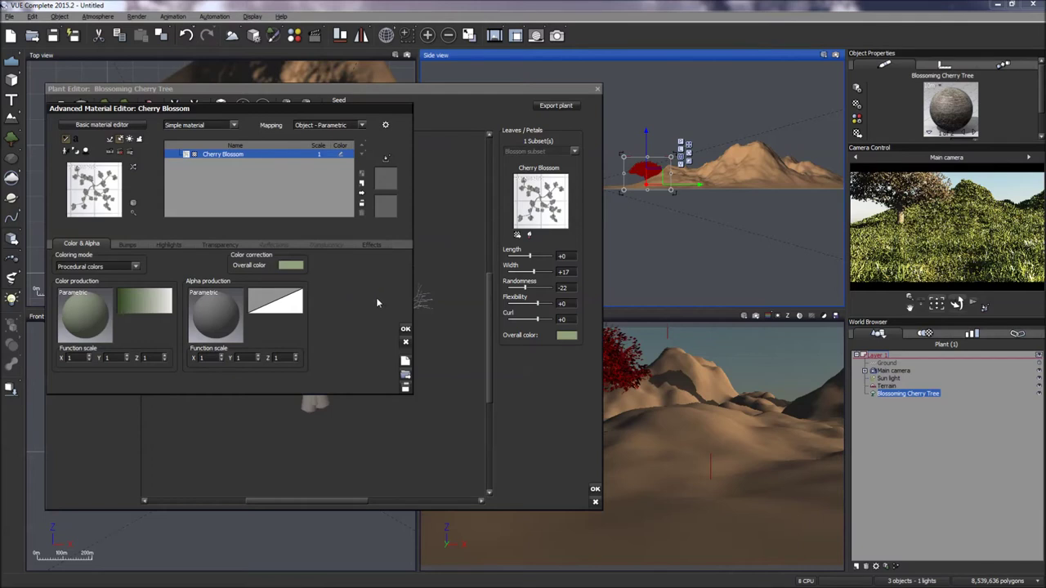
Set the Cherry Blossom material's overall color to light purple and accept the material and plant edits
{"action": "left_click", "coordinate": [297, 268]}
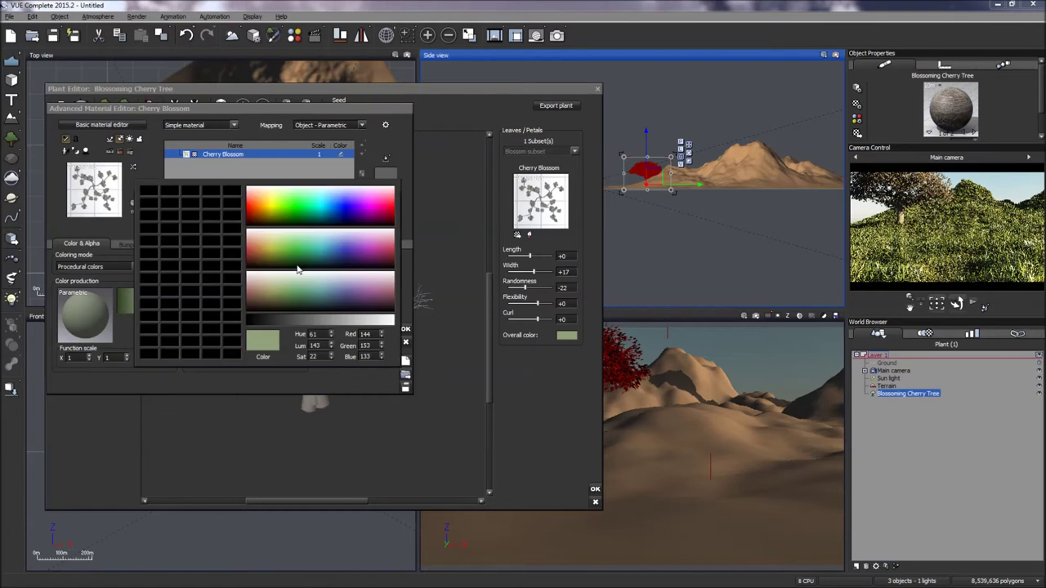
{"action": "left_click", "coordinate": [358, 242]}
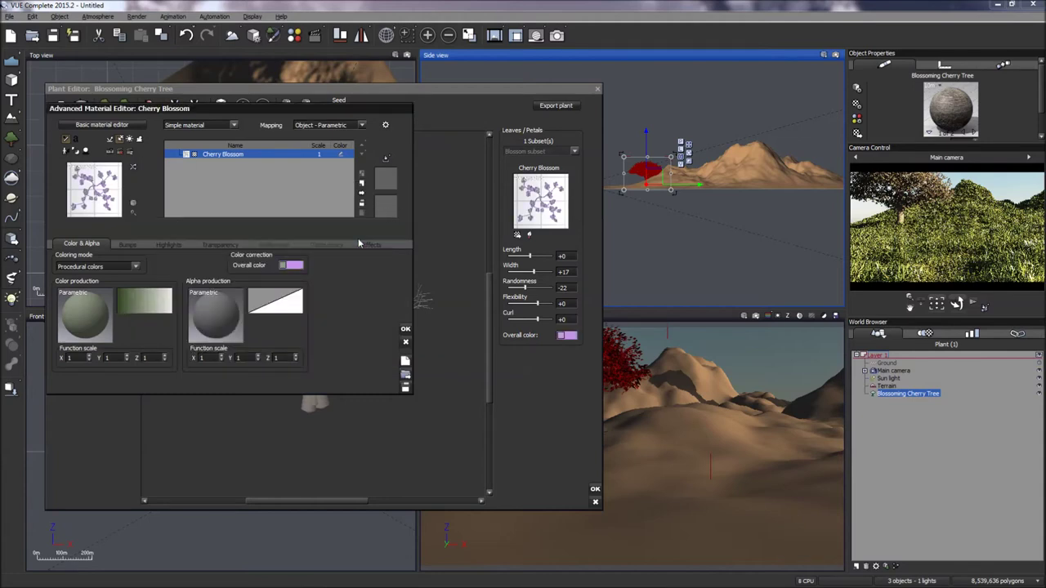
{"action": "left_click", "coordinate": [404, 330]}
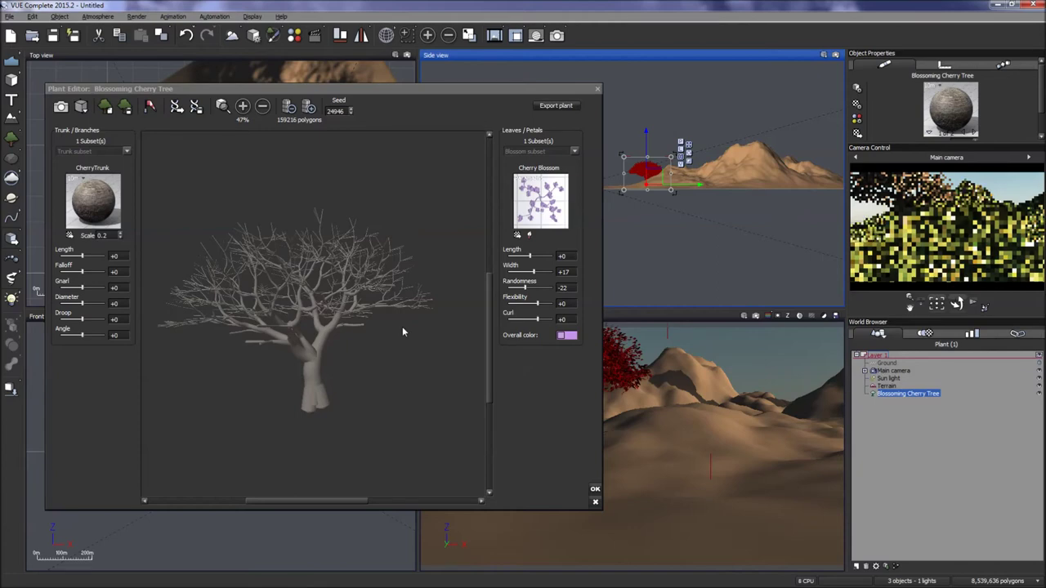
{"action": "left_click", "coordinate": [595, 490]}
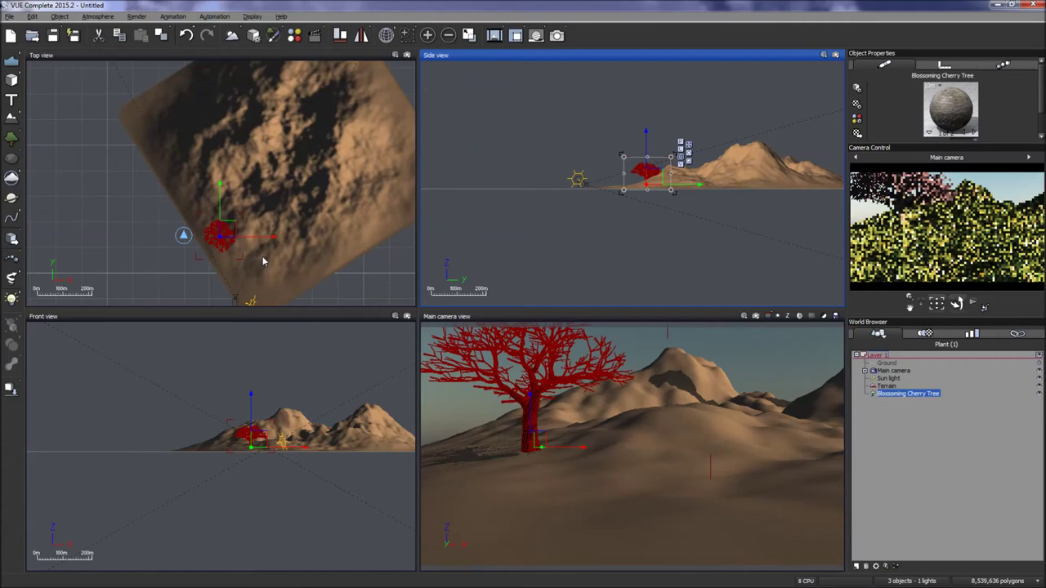
Add a second Blossoming Cherry Tree to the terrain and position it beside the first, on the right side of the camera shot
{"action": "left_click", "coordinate": [228, 176]}
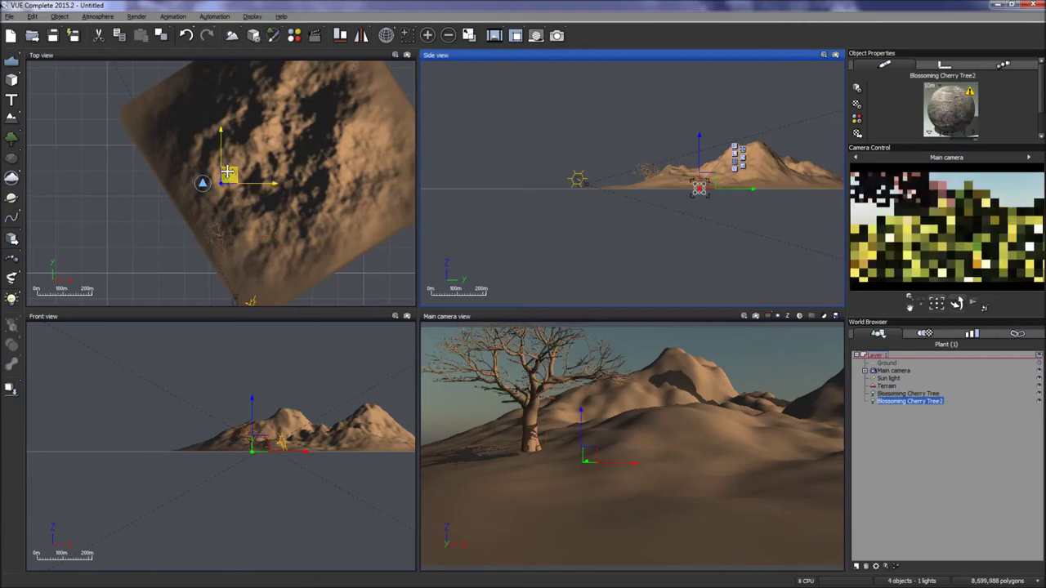
{"action": "left_click_drag", "start_coordinate": [229, 177], "coordinate": [234, 176]}
{"action": "left_click_drag", "start_coordinate": [321, 181], "coordinate": [409, 109]}
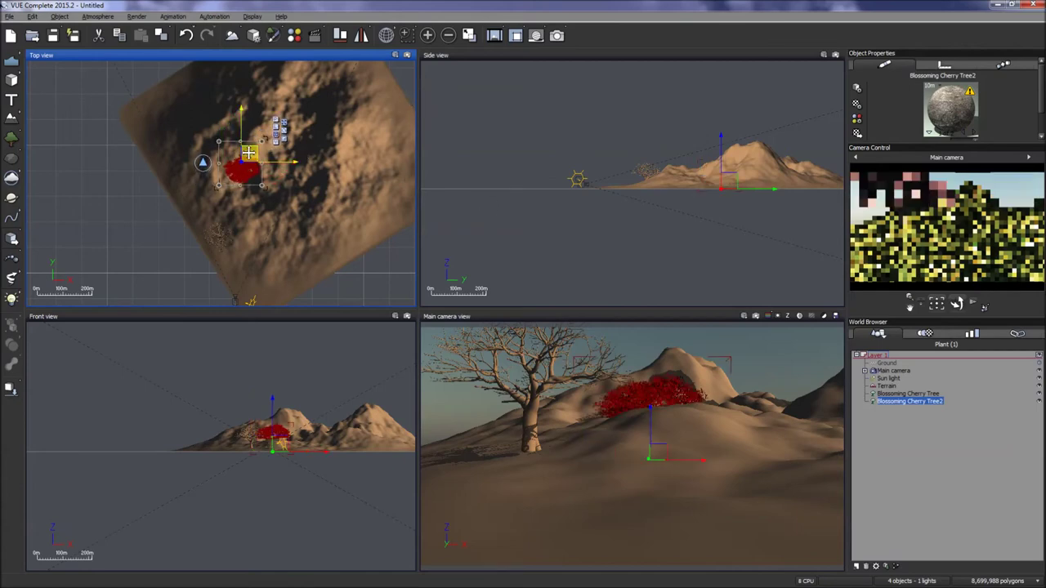
{"action": "left_click_drag", "start_coordinate": [249, 158], "coordinate": [260, 225]}
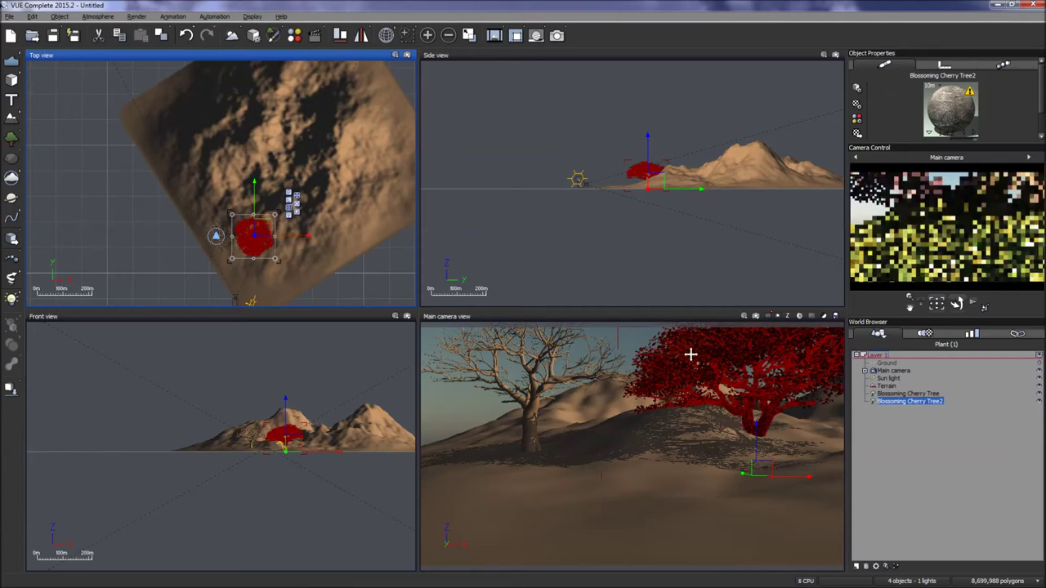
{"action": "right_click", "coordinate": [902, 403]}
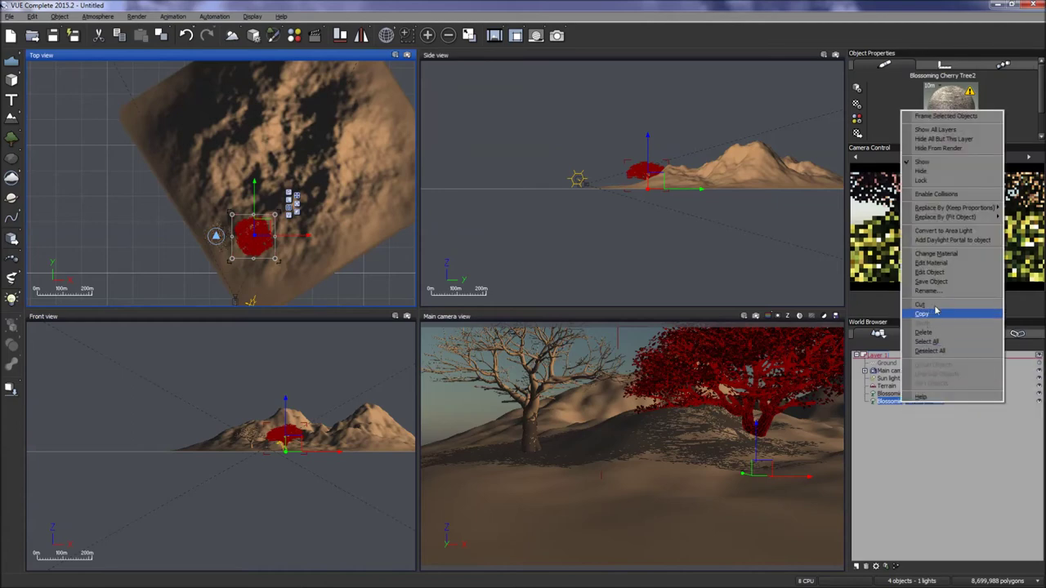
{"action": "left_click", "coordinate": [945, 264]}
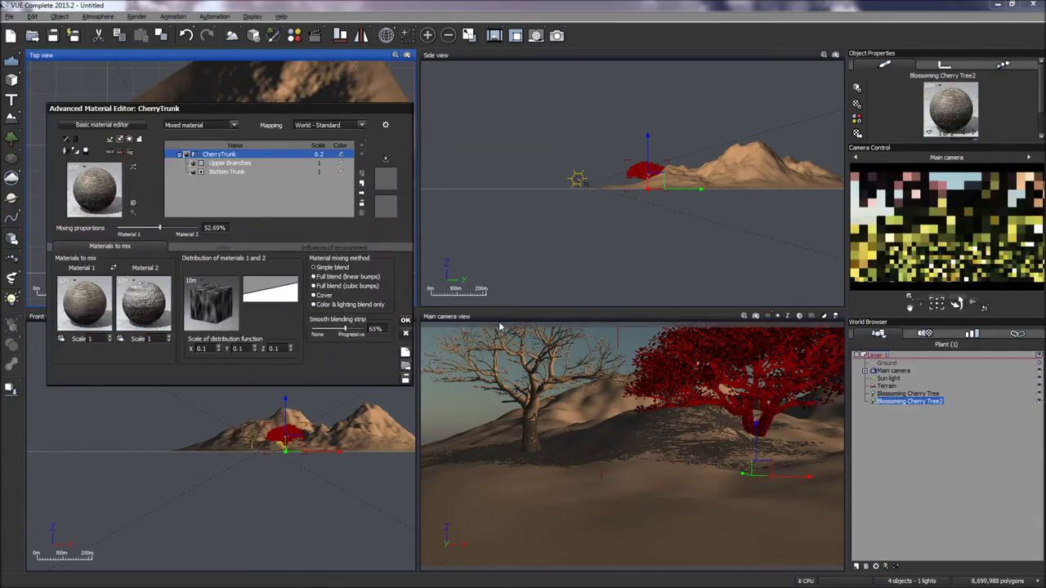
{"action": "left_click", "coordinate": [406, 332]}
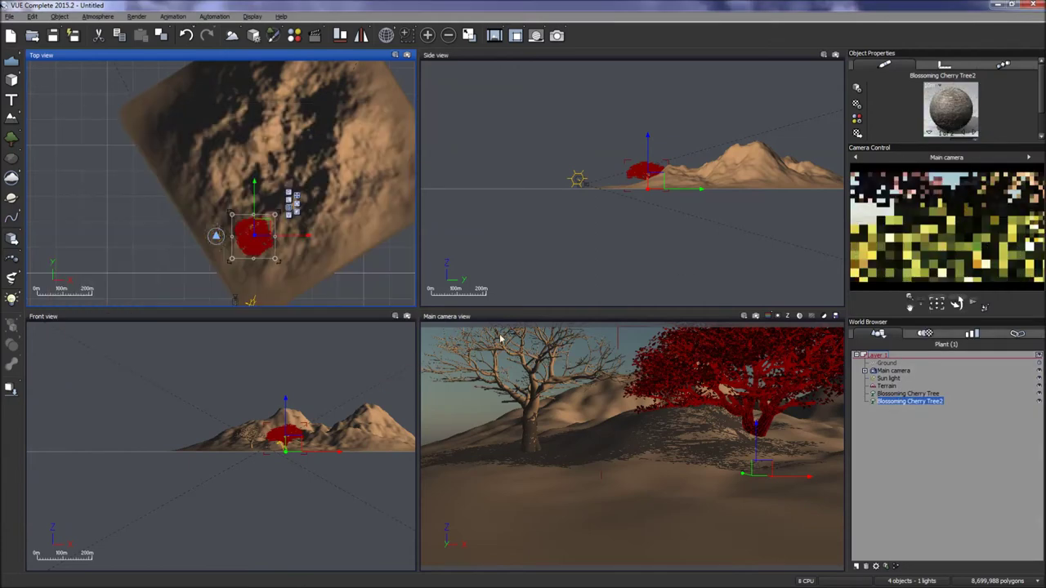
Edit the second cherry tree's plant and set its blossom overall color to near-white (red 249, green 250, blue 248)
{"action": "right_click", "coordinate": [895, 401]}
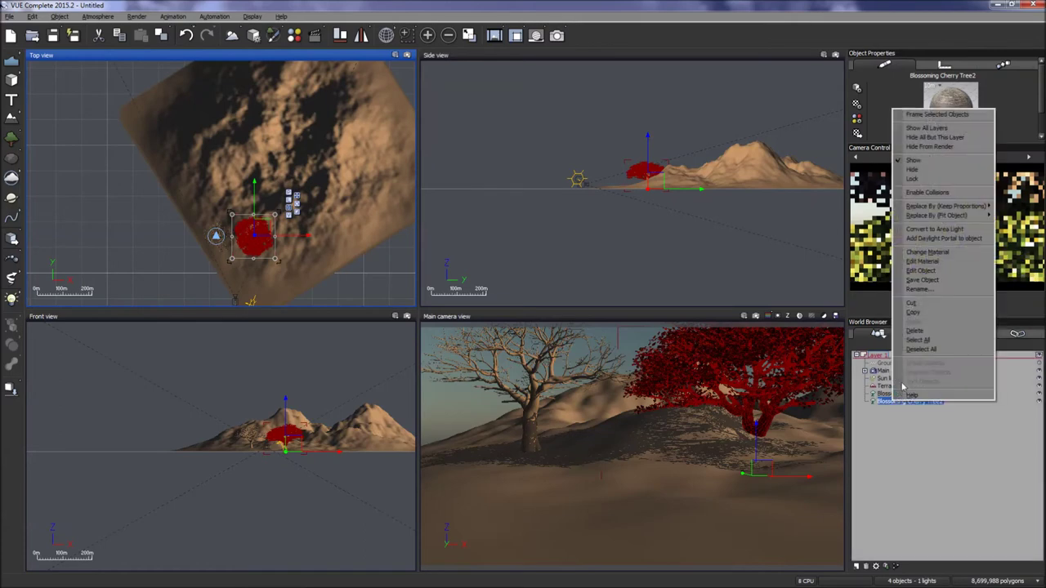
{"action": "left_click", "coordinate": [931, 271]}
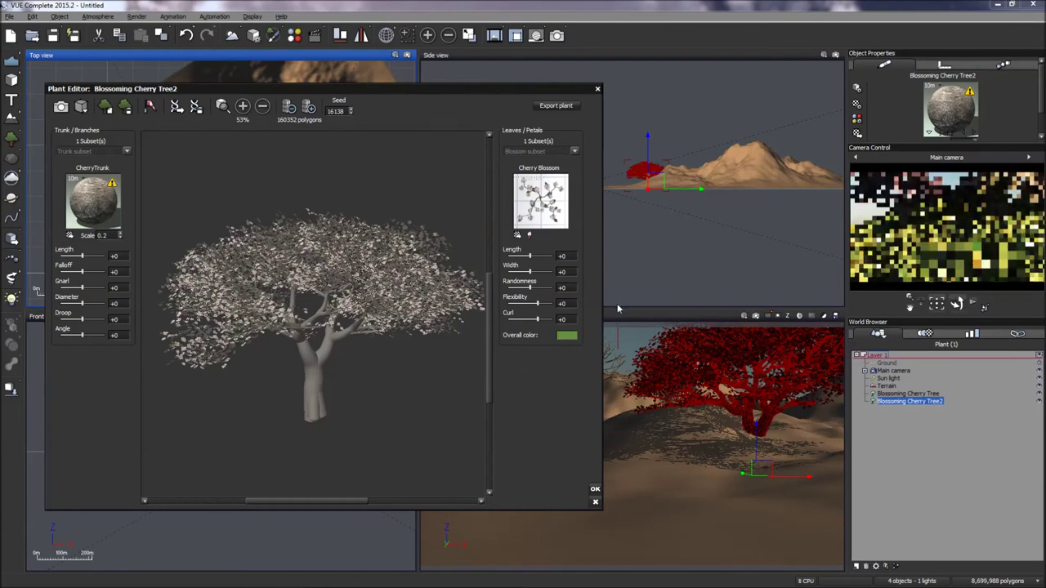
{"action": "right_click", "coordinate": [567, 337]}
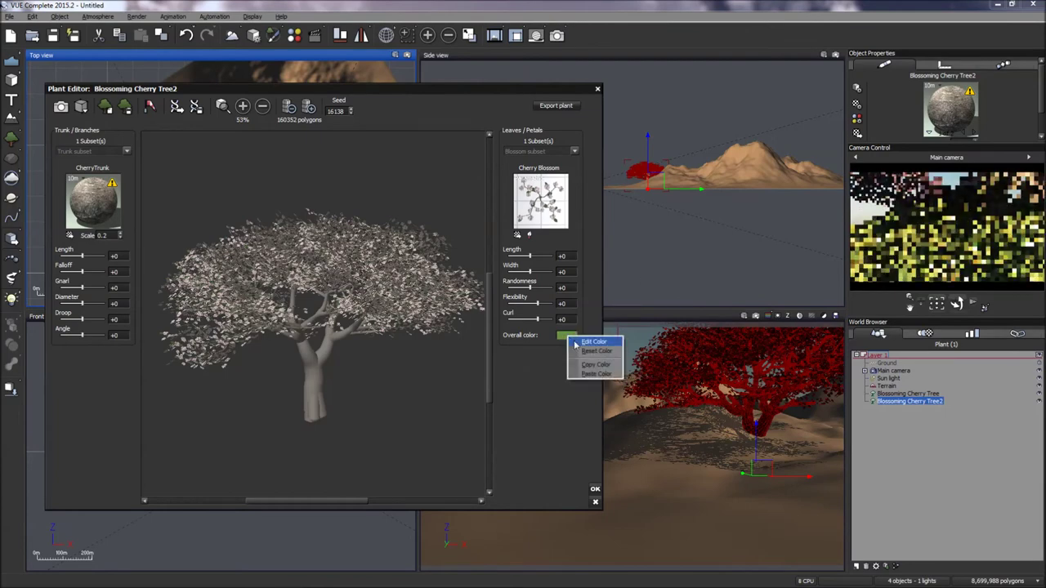
{"action": "left_click", "coordinate": [593, 342]}
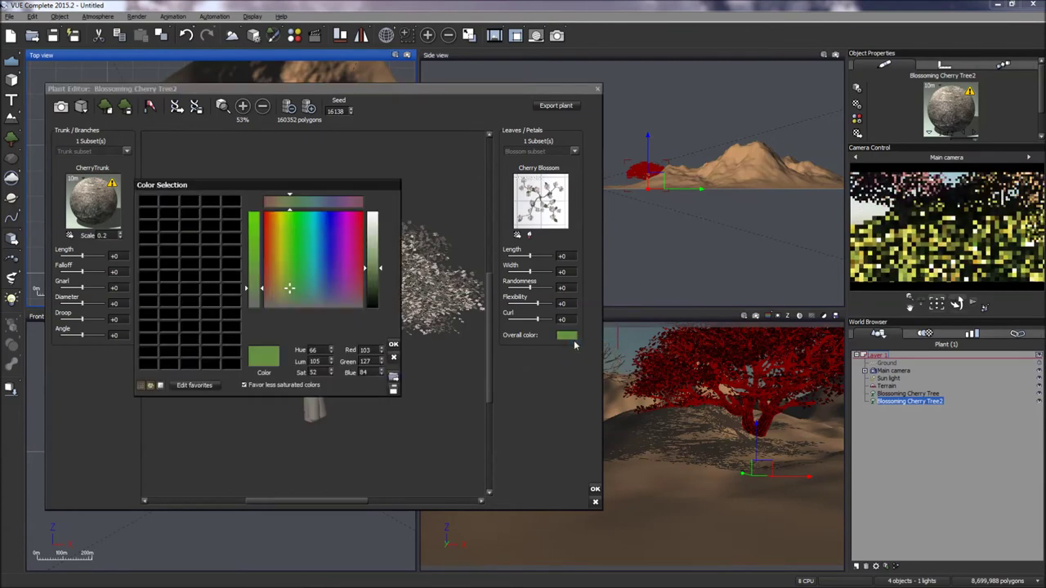
{"action": "left_click", "coordinate": [376, 216]}
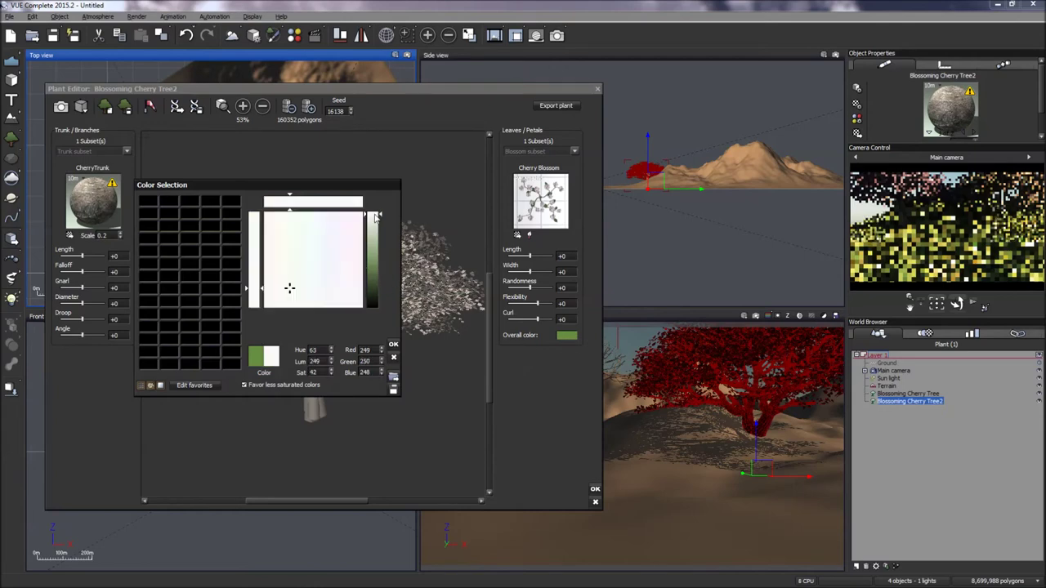
{"action": "left_click", "coordinate": [393, 345]}
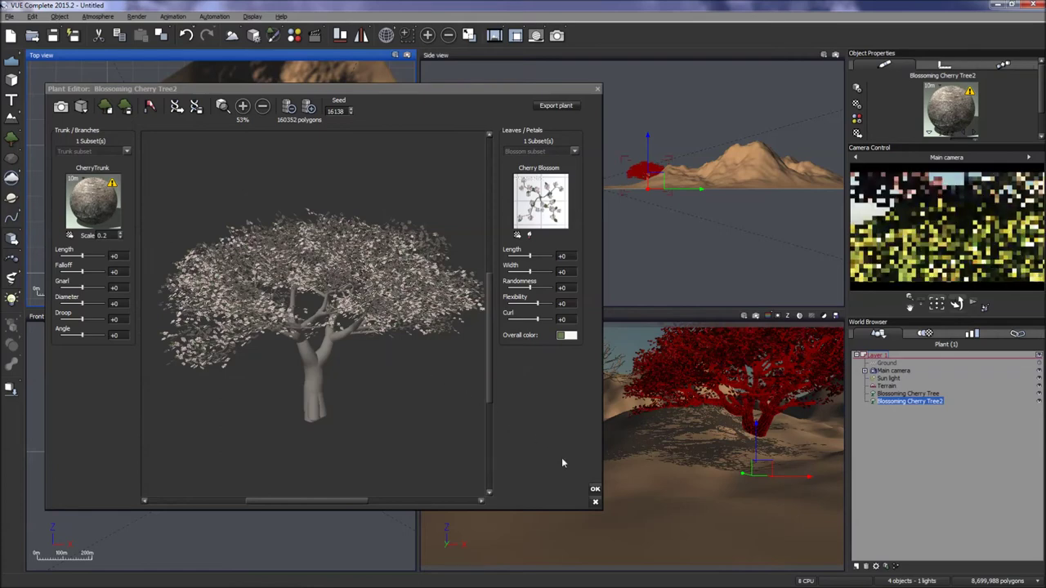
{"action": "left_click", "coordinate": [595, 490]}
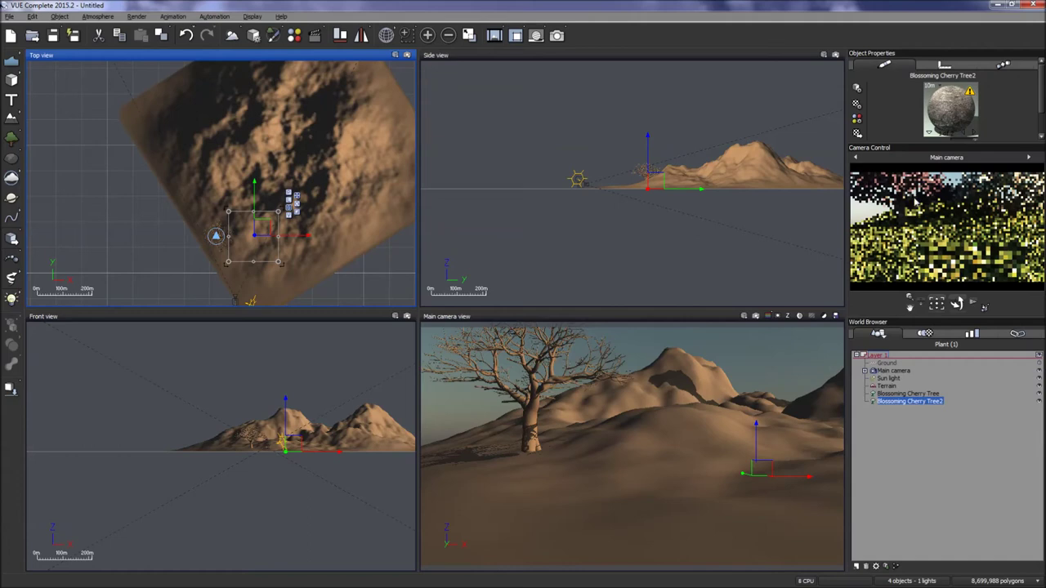
Refresh the Main camera preview and make the Main camera view active
{"action": "right_click", "coordinate": [1004, 196]}
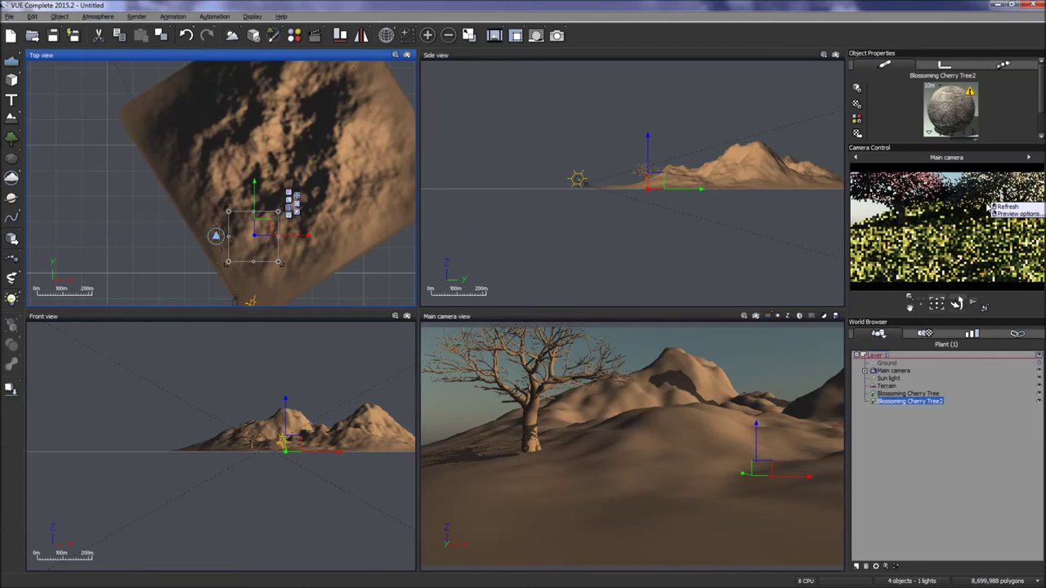
{"action": "left_click", "coordinate": [993, 206]}
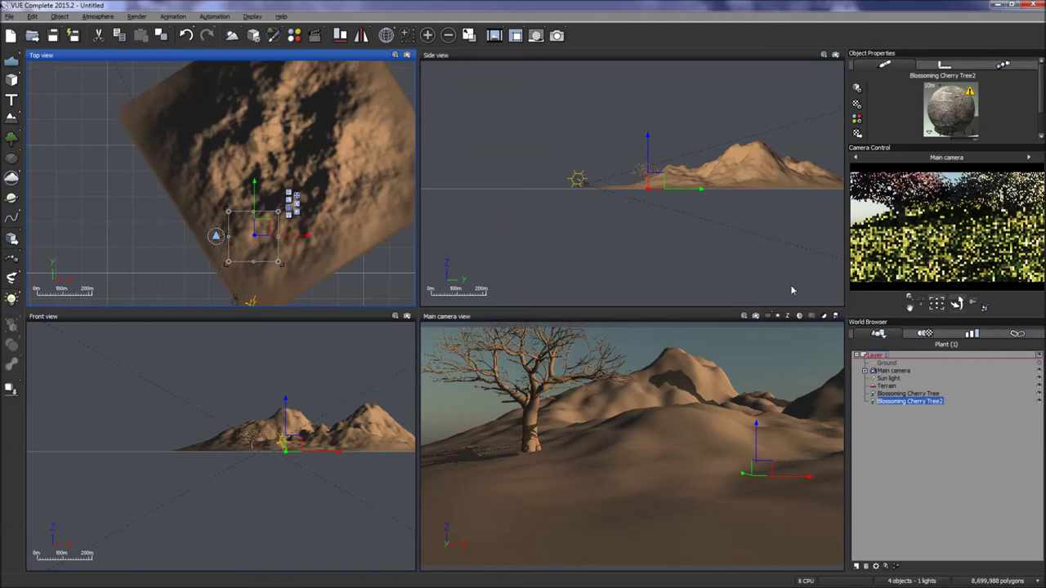
{"action": "left_click", "coordinate": [707, 317]}
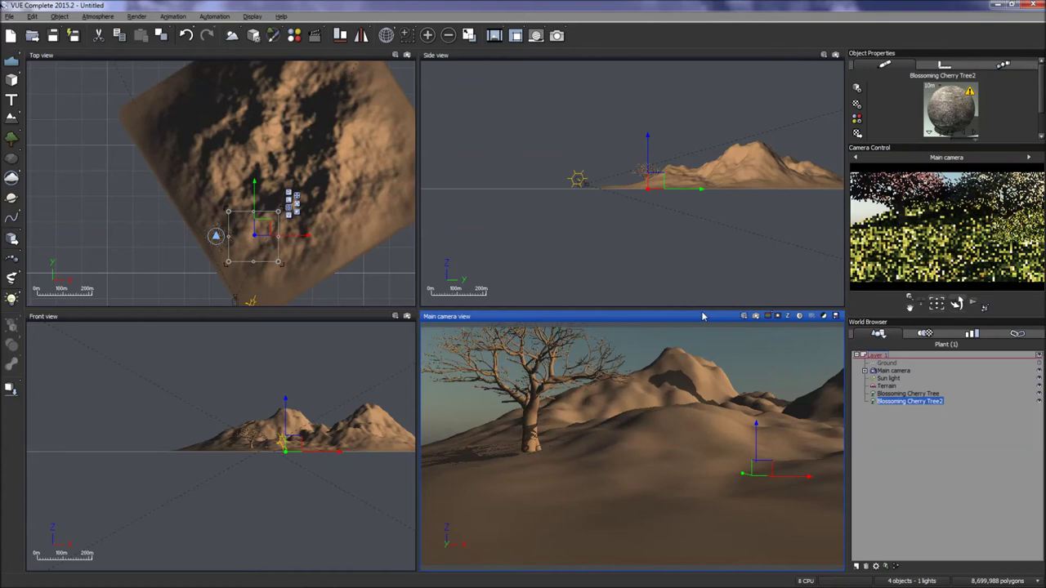
Add a third Blossoming Cherry Tree and place it in the foreground at the left edge of the camera shot
{"action": "left_click", "coordinate": [12, 142]}
{"action": "left_click_drag", "start_coordinate": [231, 181], "coordinate": [240, 285]}
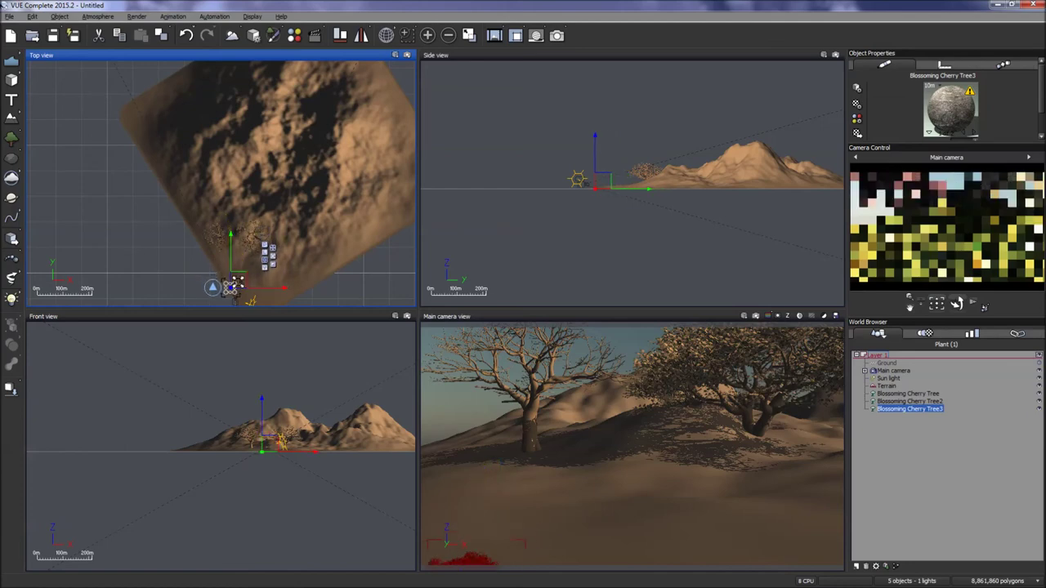
{"action": "left_click_drag", "start_coordinate": [236, 285], "coordinate": [290, 260]}
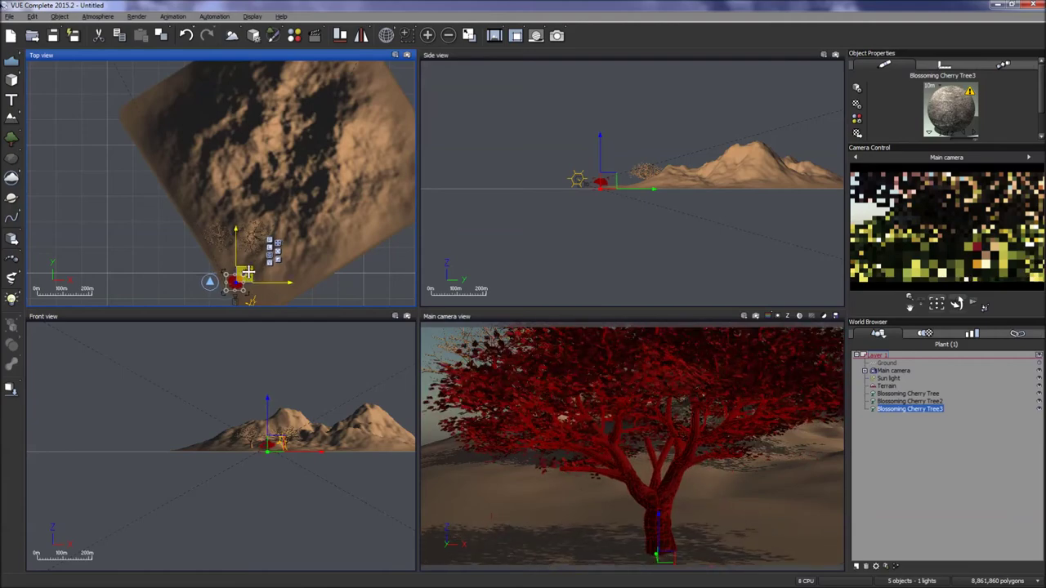
{"action": "left_click_drag", "start_coordinate": [247, 272], "coordinate": [234, 279]}
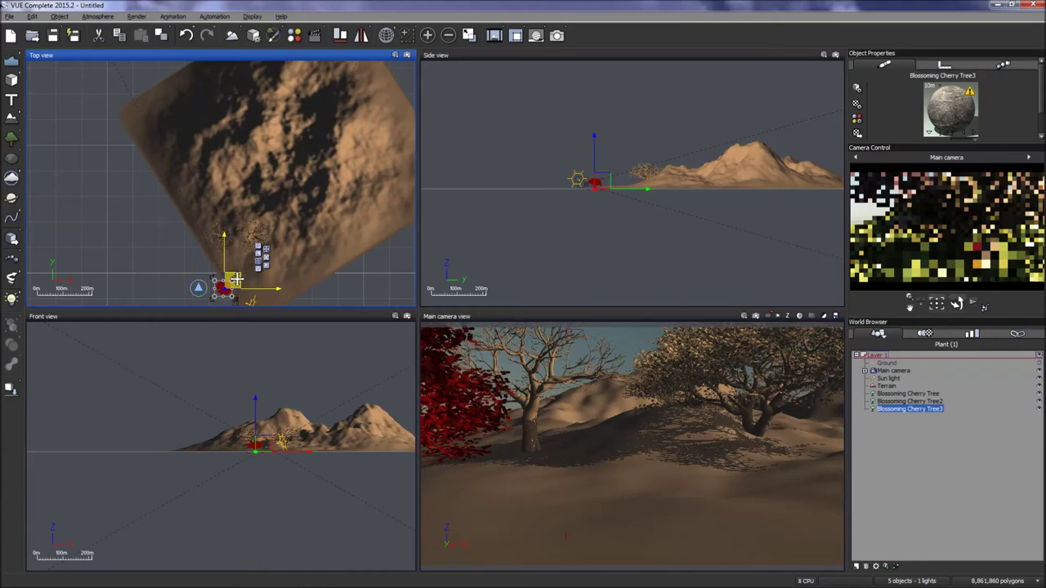
{"action": "left_click_drag", "start_coordinate": [235, 279], "coordinate": [238, 284]}
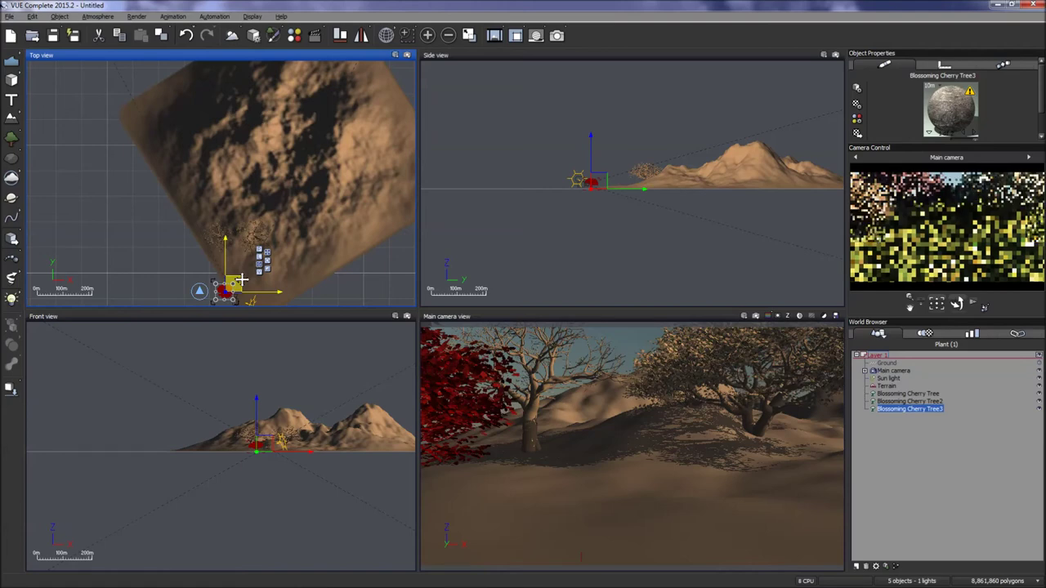
Move the third cherry tree closer to the camera and slightly inward so it fills more of the shot's left foreground
{"action": "scroll", "coordinate": [283, 280], "scroll_direction": "up", "scroll_amount": 3}
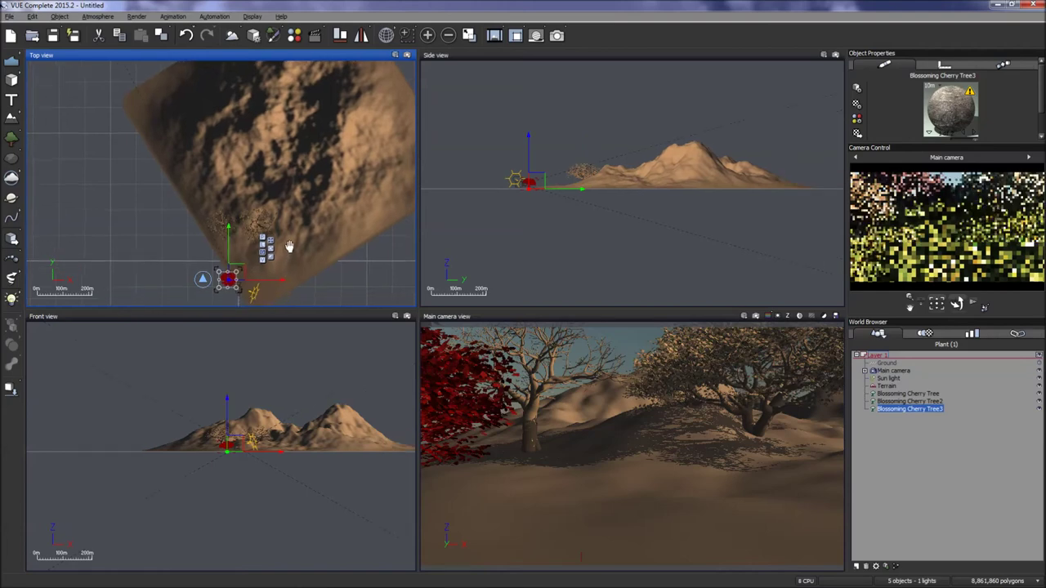
{"action": "scroll", "coordinate": [276, 196], "scroll_direction": "up", "scroll_amount": 5}
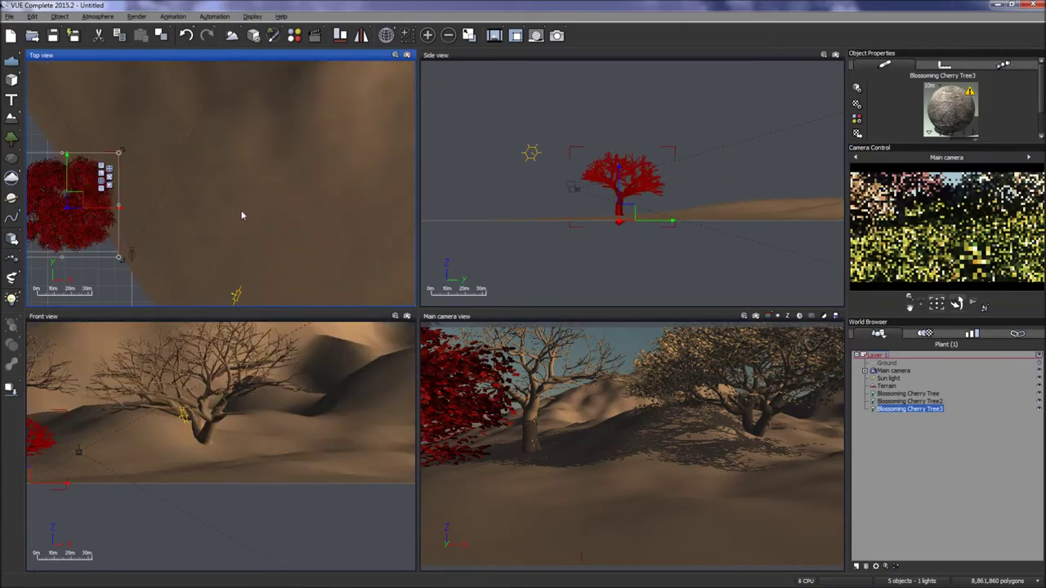
{"action": "right_click_drag", "start_coordinate": [221, 218], "coordinate": [291, 221]}
{"action": "left_click_drag", "start_coordinate": [155, 205], "coordinate": [174, 230]}
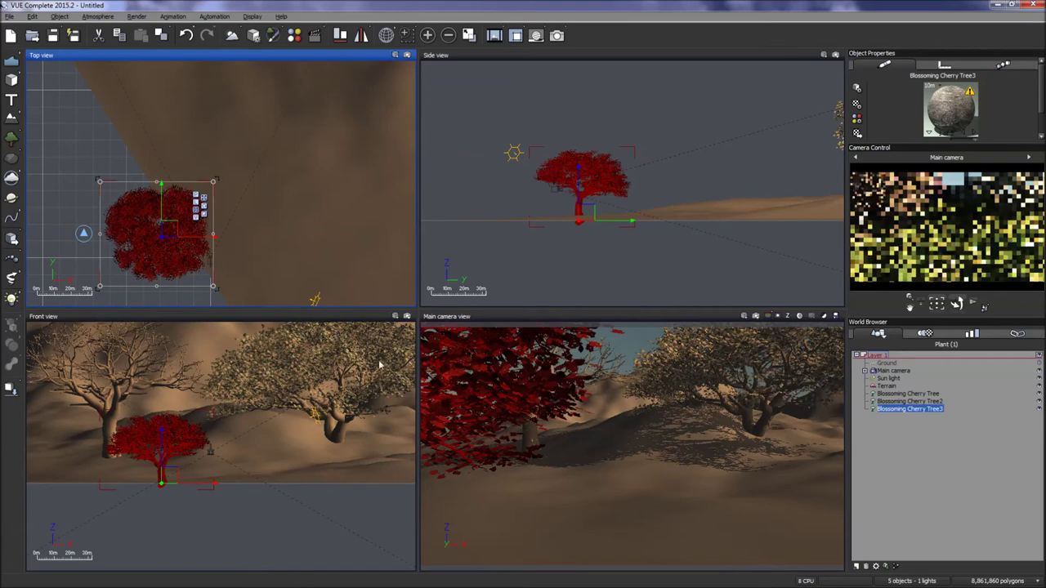
Move the first, bare Blossoming Cherry Tree sideways in the Main camera view, clear of the foreground tree and toward the second tree
{"action": "left_click", "coordinate": [532, 437]}
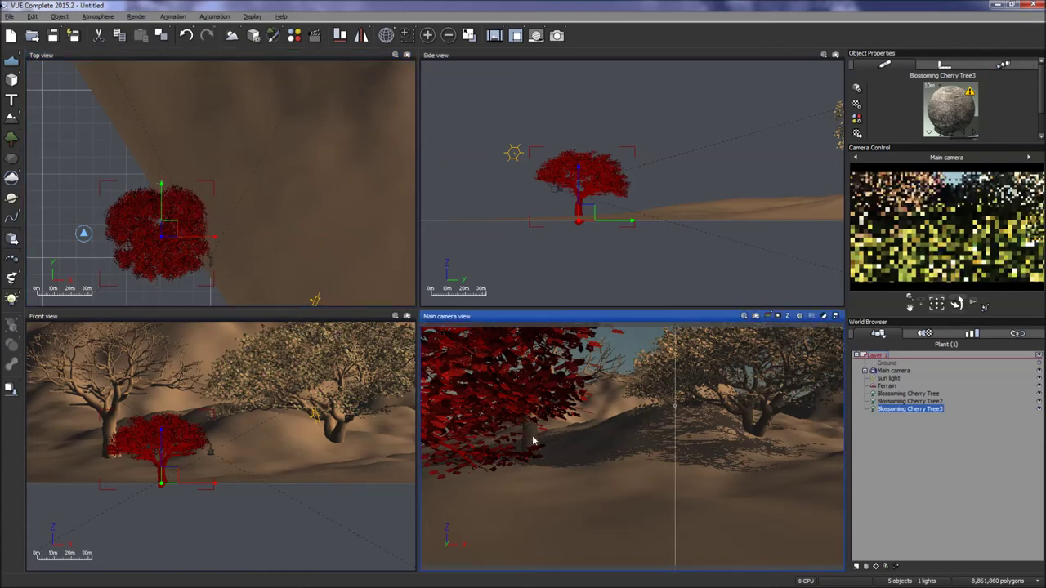
{"action": "key", "text": "Up"}
{"action": "key", "text": "Up"}
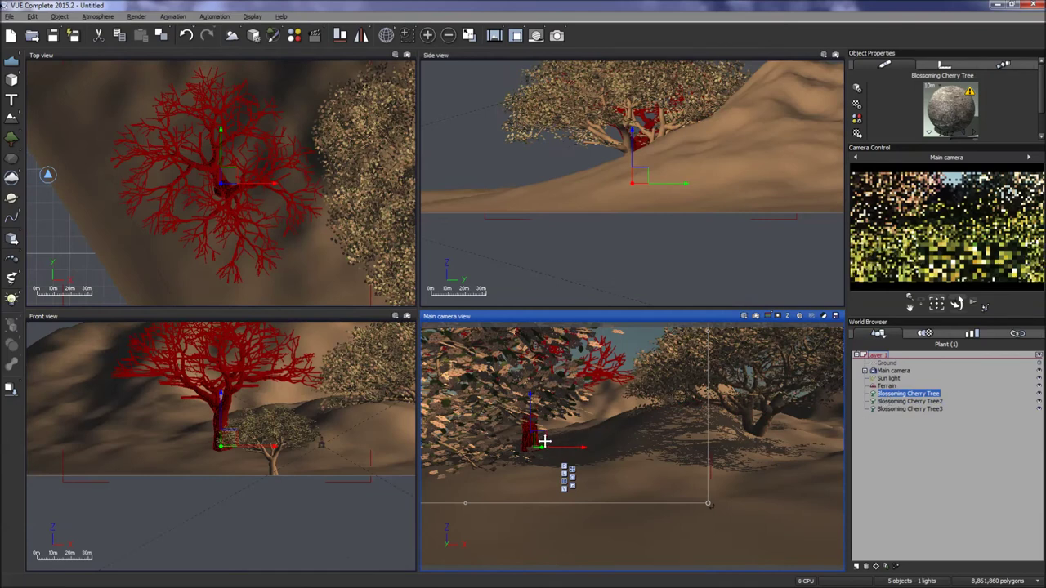
{"action": "left_click_drag", "start_coordinate": [563, 447], "coordinate": [622, 458]}
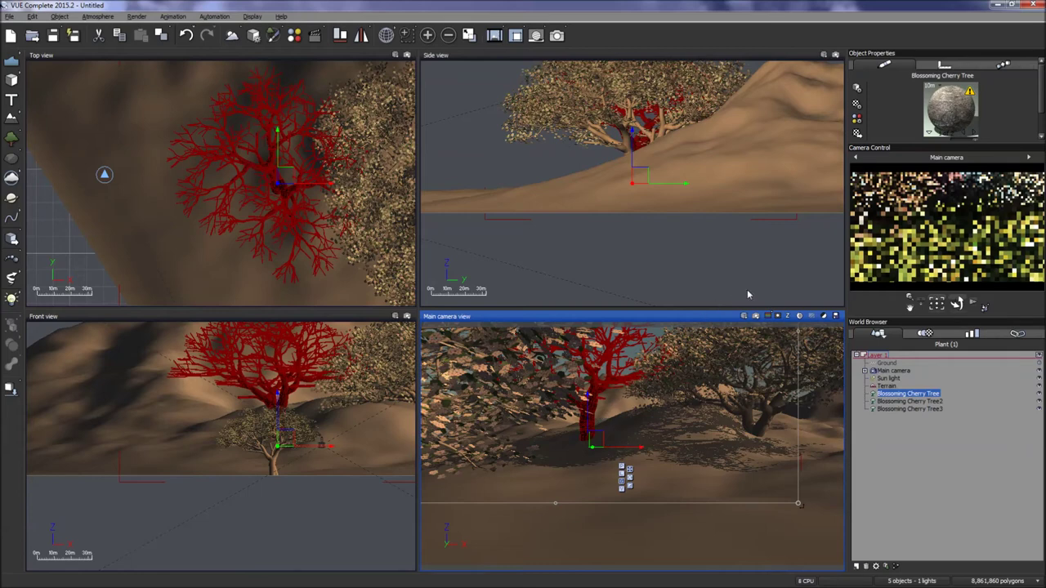
Refresh the Main camera preview and deselect the tree
{"action": "right_click", "coordinate": [931, 235]}
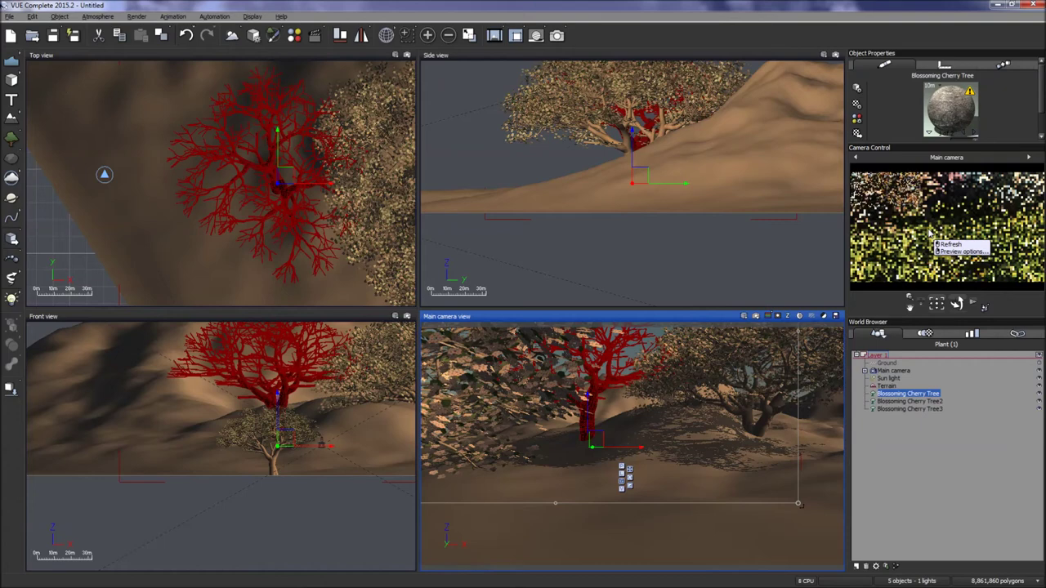
{"action": "key", "text": "Escape"}
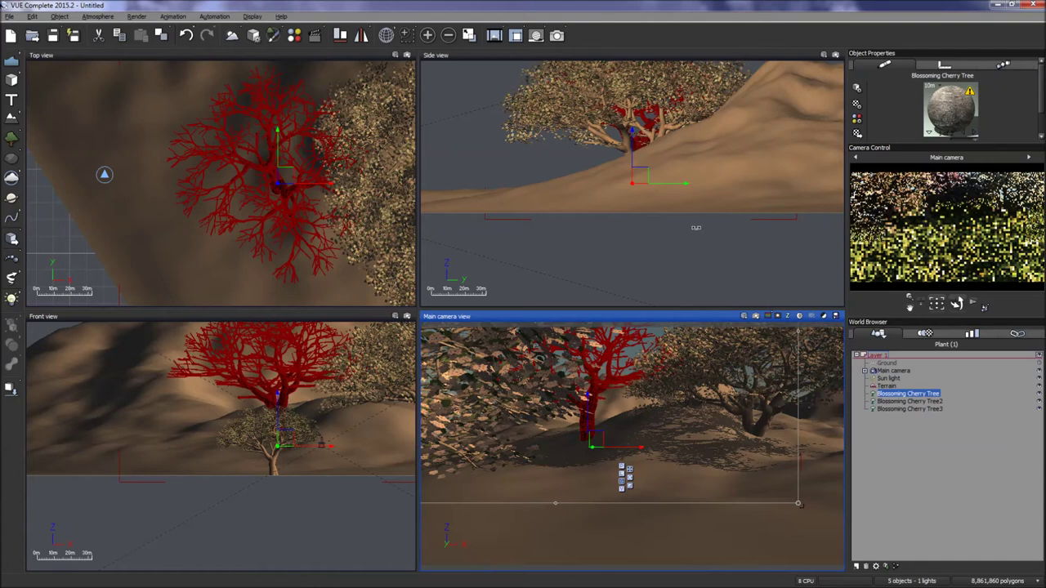
{"action": "right_click", "coordinate": [933, 222]}
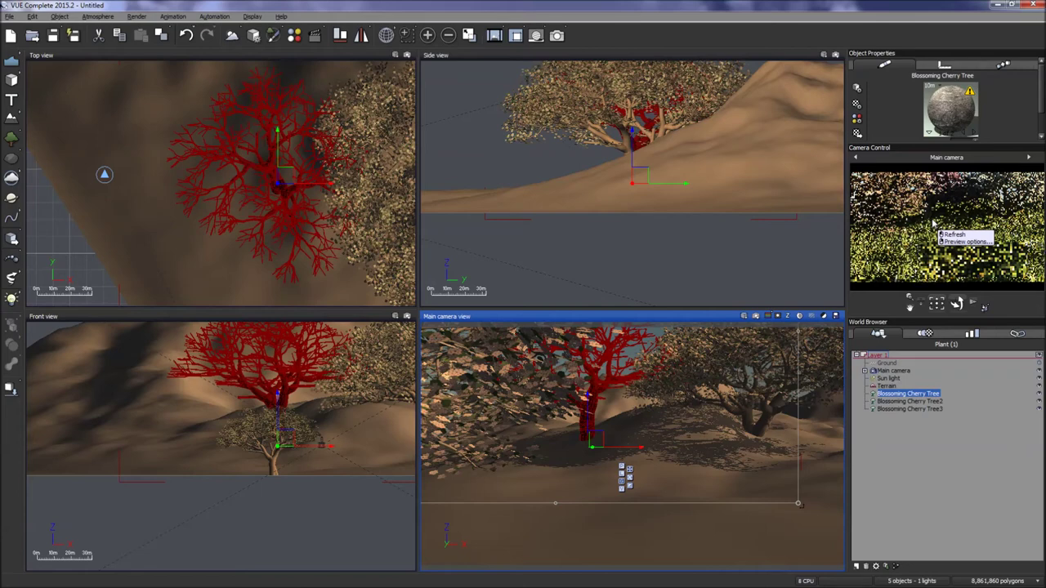
{"action": "left_click", "coordinate": [953, 235]}
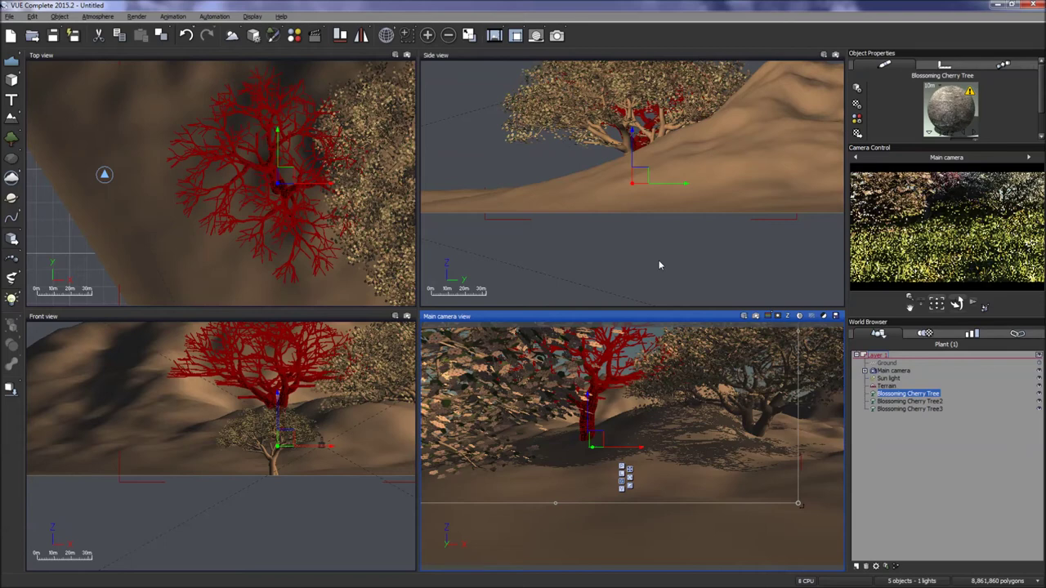
{"action": "left_click", "coordinate": [660, 265]}
{"action": "left_click", "coordinate": [660, 265]}
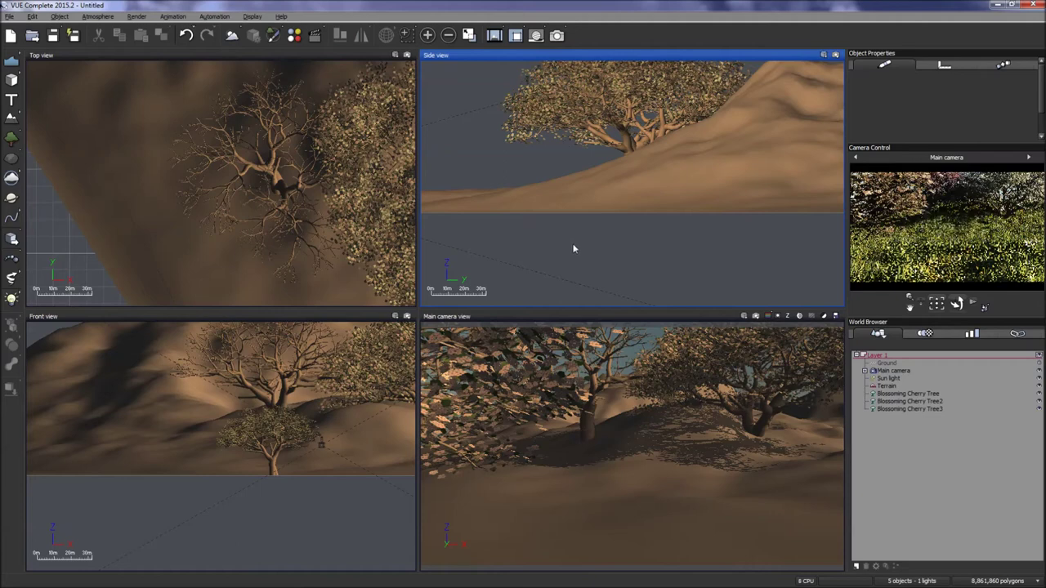
Load the Drakensberg atmosphere from the Spectral Sunsets collection into the scene
{"action": "left_click", "coordinate": [98, 17]}
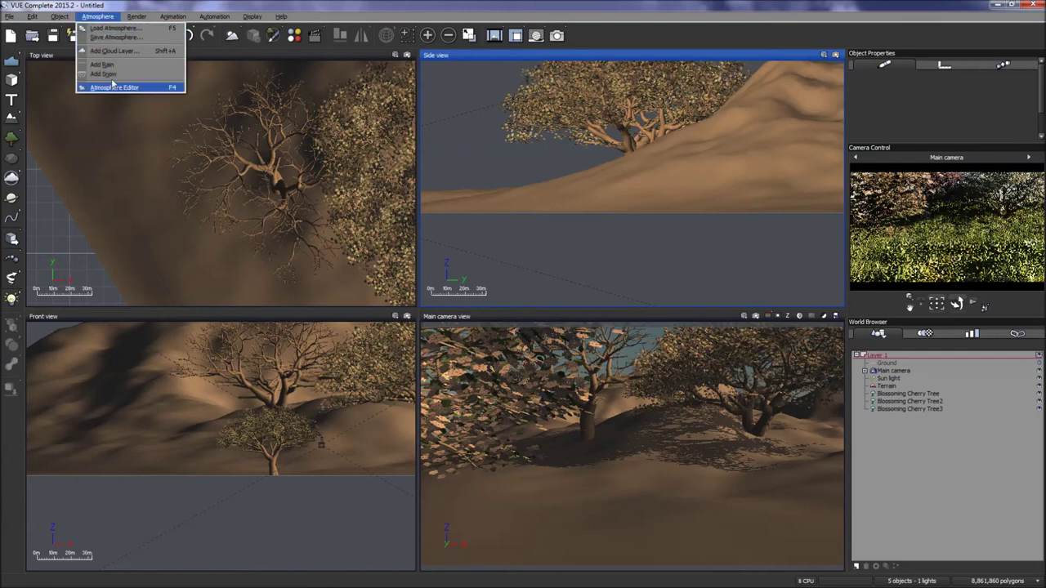
{"action": "left_click", "coordinate": [112, 28]}
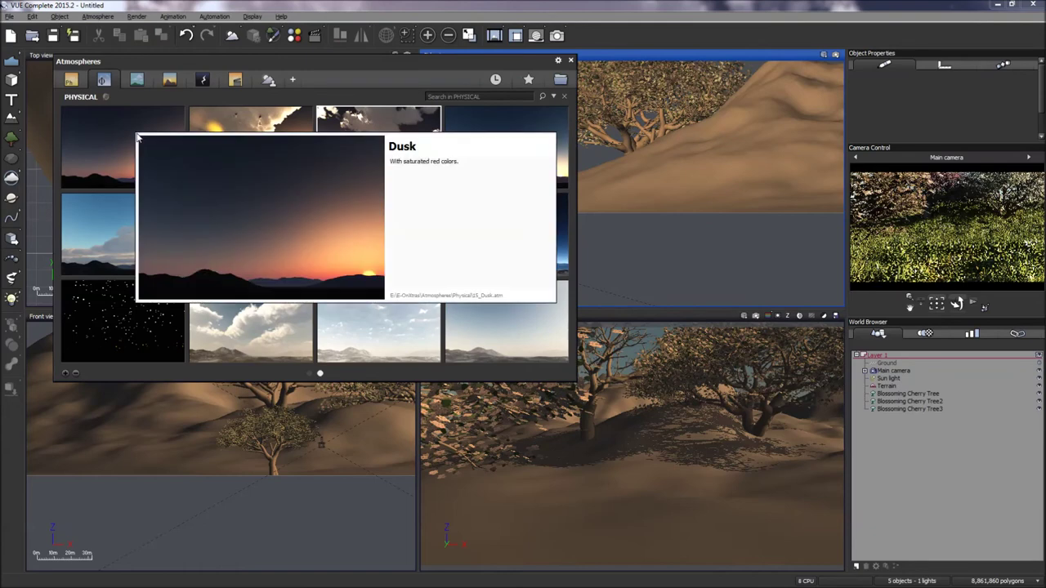
{"action": "mouse_move", "coordinate": [356, 131]}
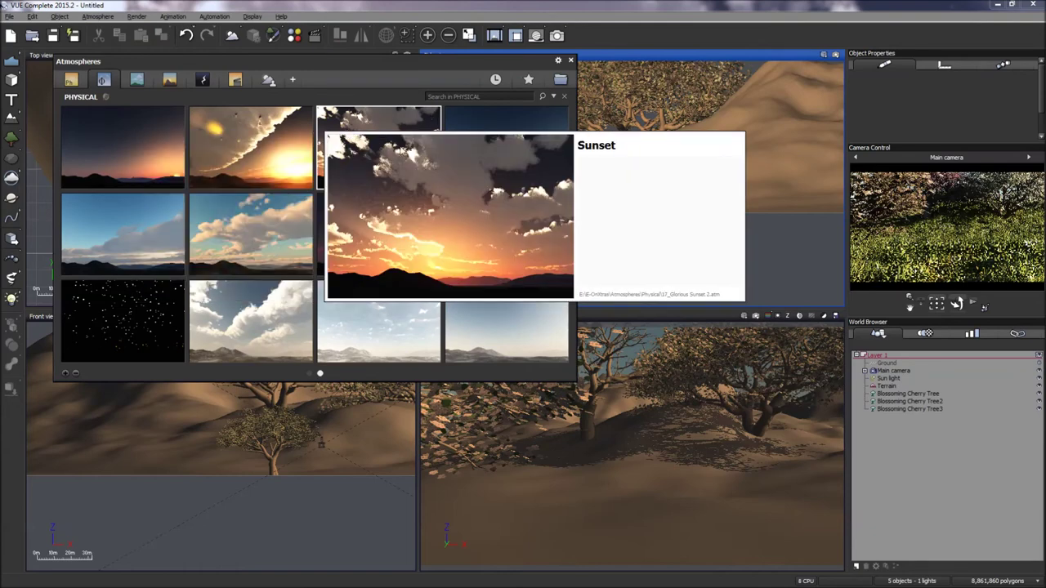
{"action": "mouse_move", "coordinate": [384, 304]}
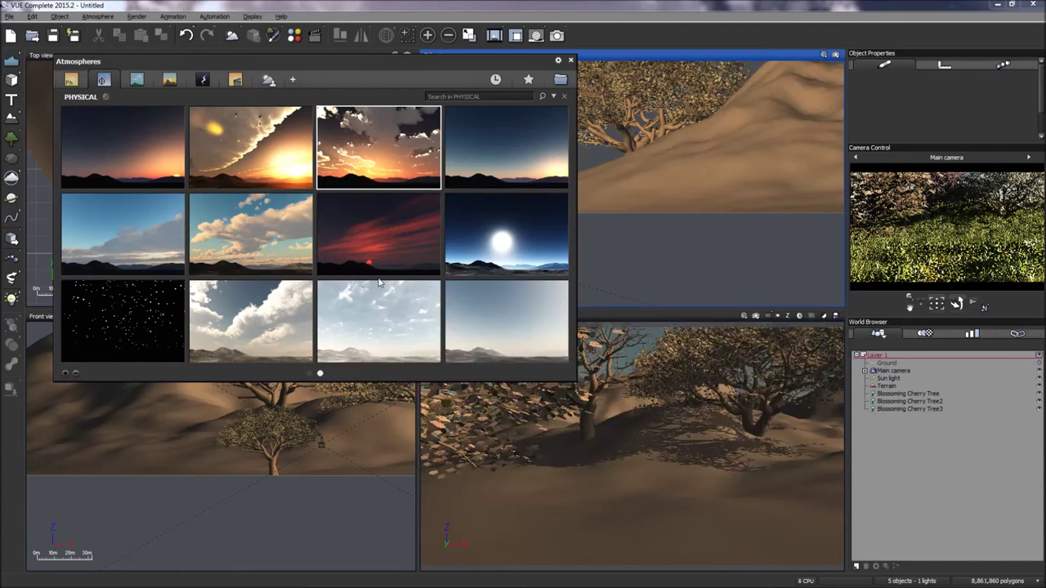
{"action": "scroll", "coordinate": [378, 282], "scroll_direction": "up", "scroll_amount": 1}
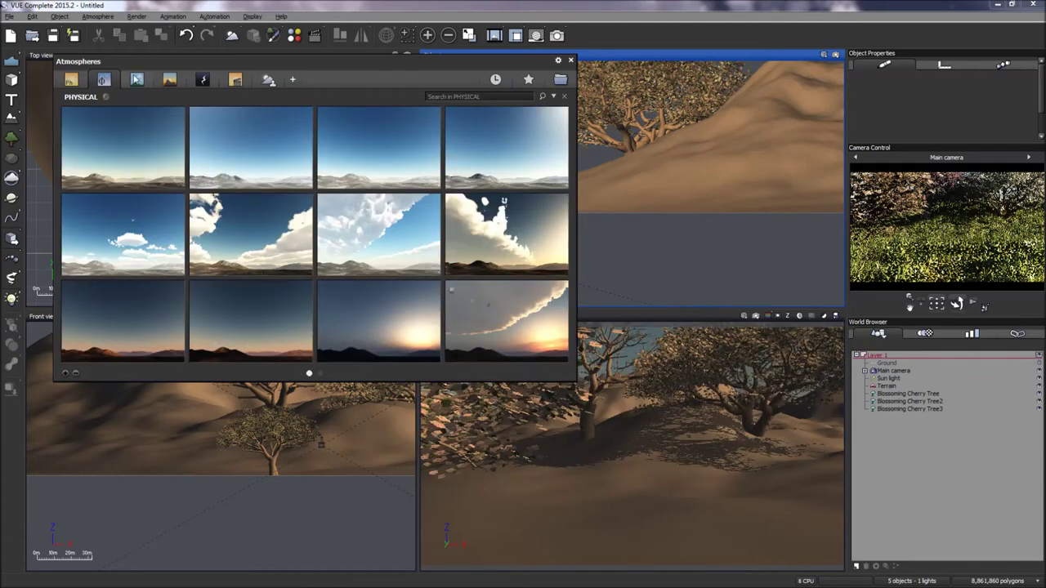
{"action": "left_click", "coordinate": [137, 79]}
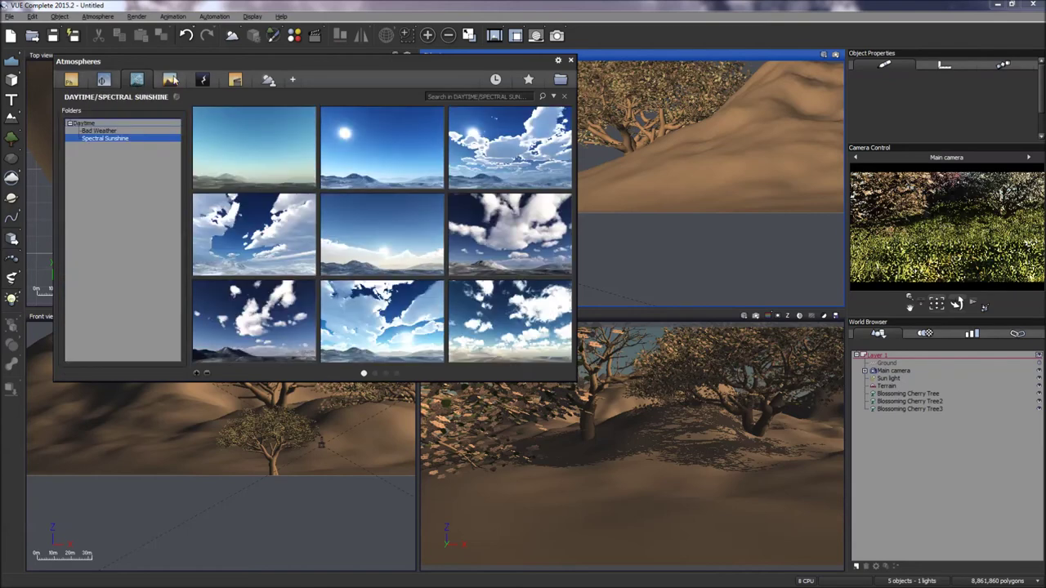
{"action": "left_click", "coordinate": [170, 80]}
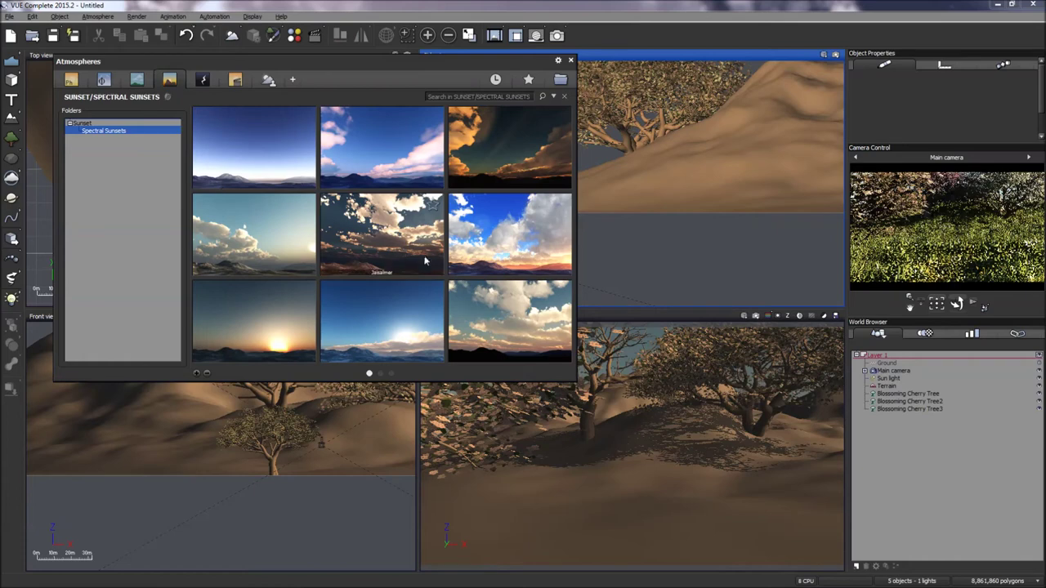
{"action": "mouse_move", "coordinate": [502, 256]}
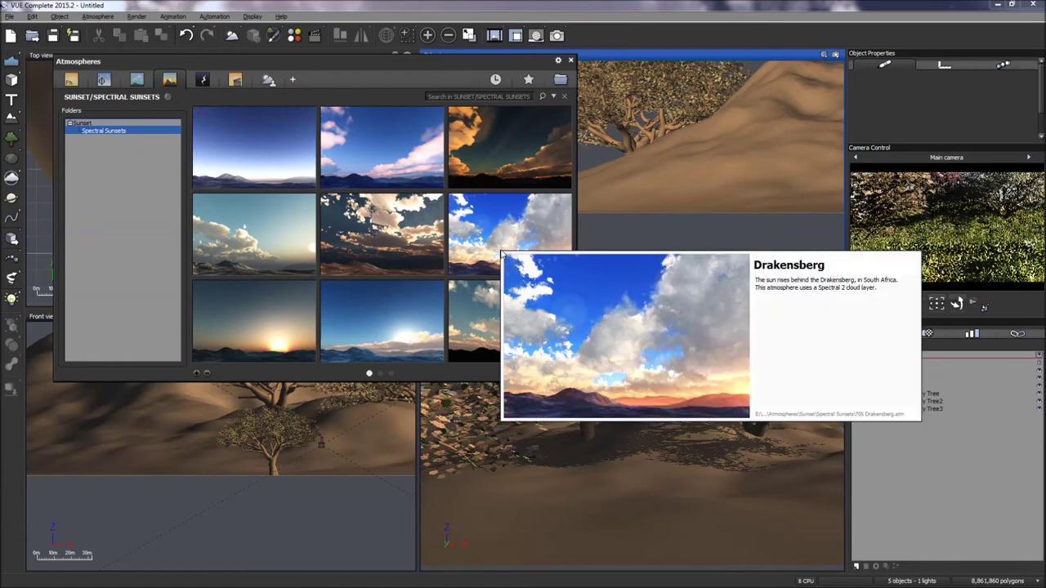
{"action": "double_click", "coordinate": [495, 242]}
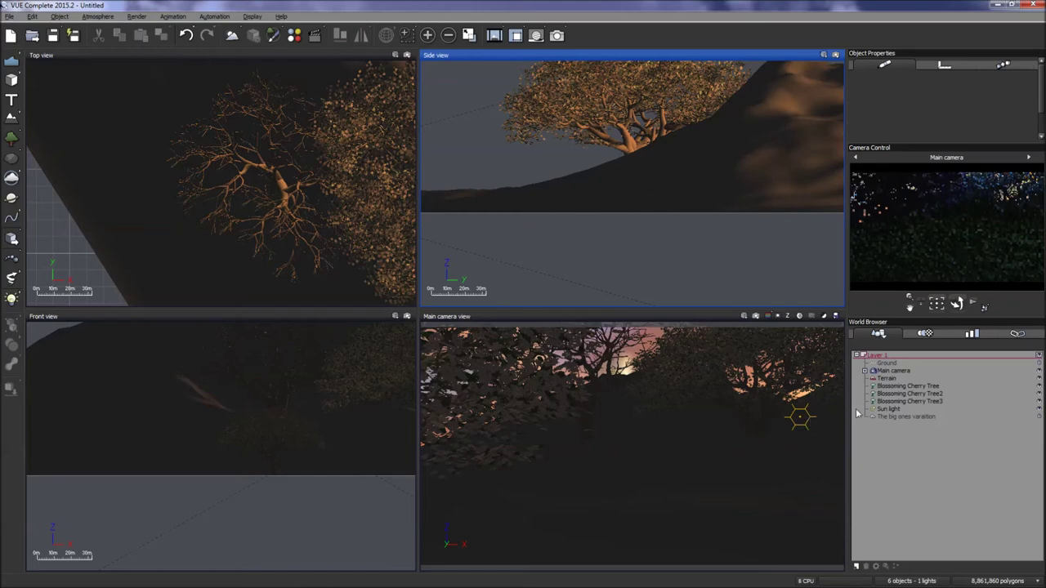
Raise the sun light in the Main camera view and shift it inward so it shines through the second cherry tree's crown
{"action": "left_click", "coordinate": [888, 409]}
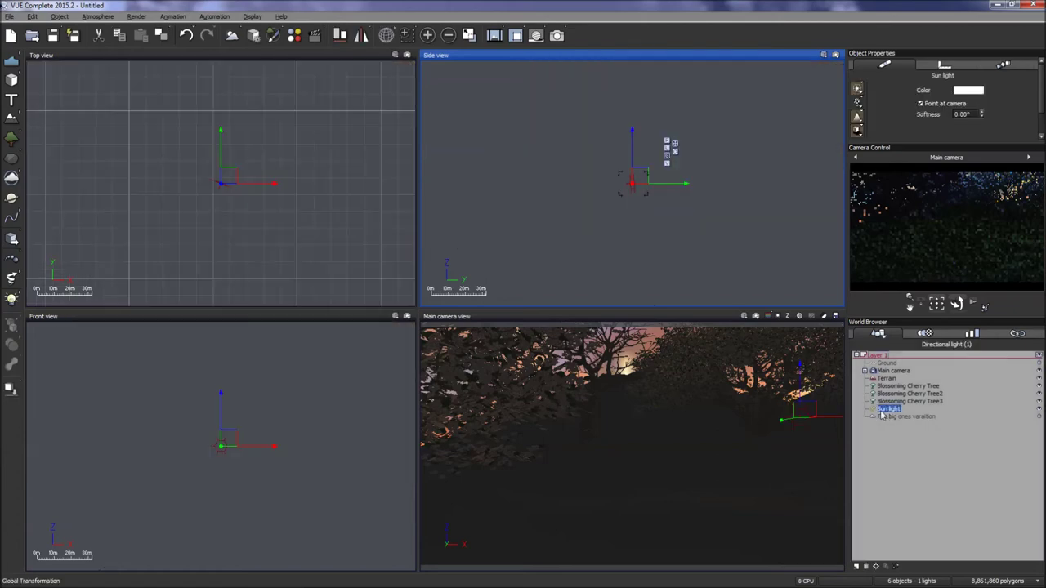
{"action": "left_click_drag", "start_coordinate": [806, 407], "coordinate": [758, 356]}
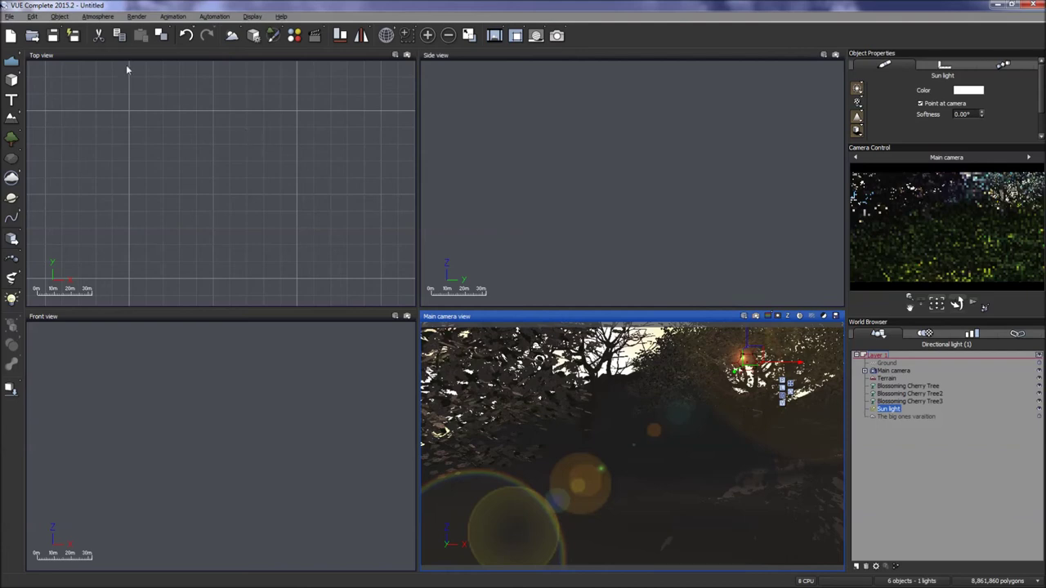
Open the Atmosphere Editor, review the sun settings and set the ambient light to 57% in the light settings
{"action": "left_click", "coordinate": [98, 16]}
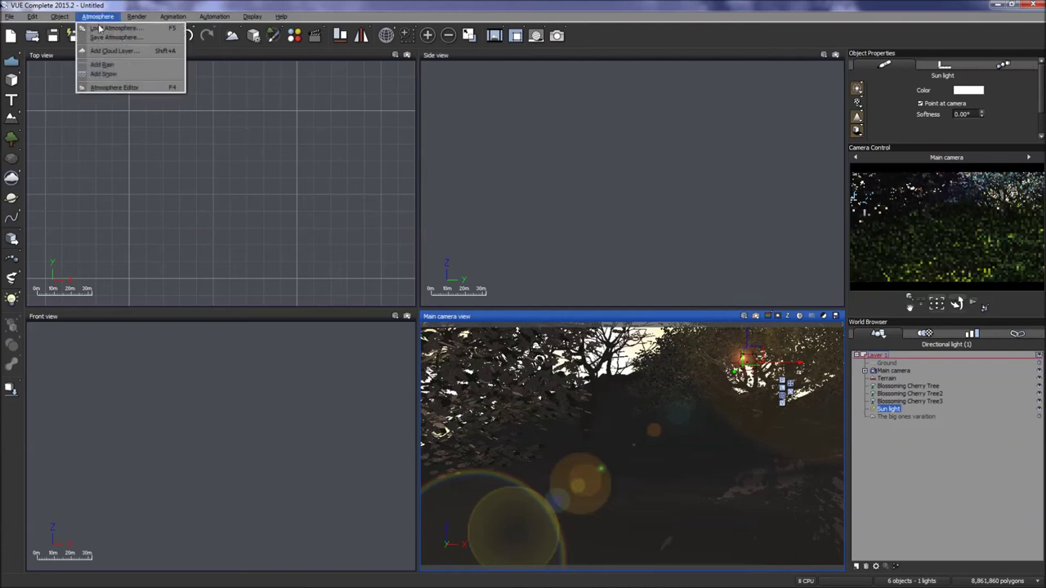
{"action": "left_click", "coordinate": [112, 87]}
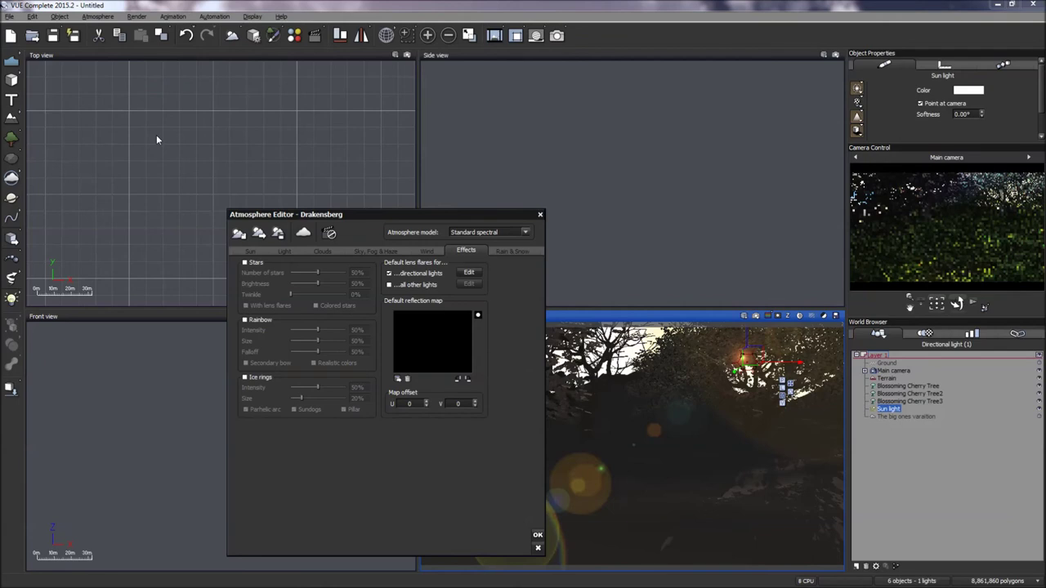
{"action": "left_click", "coordinate": [251, 252]}
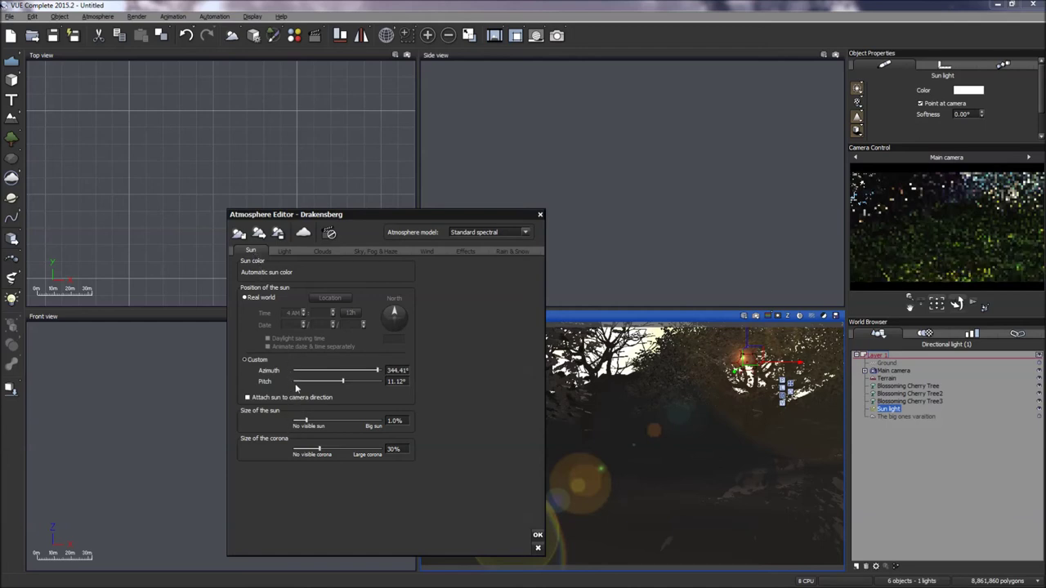
{"action": "left_click", "coordinate": [282, 254]}
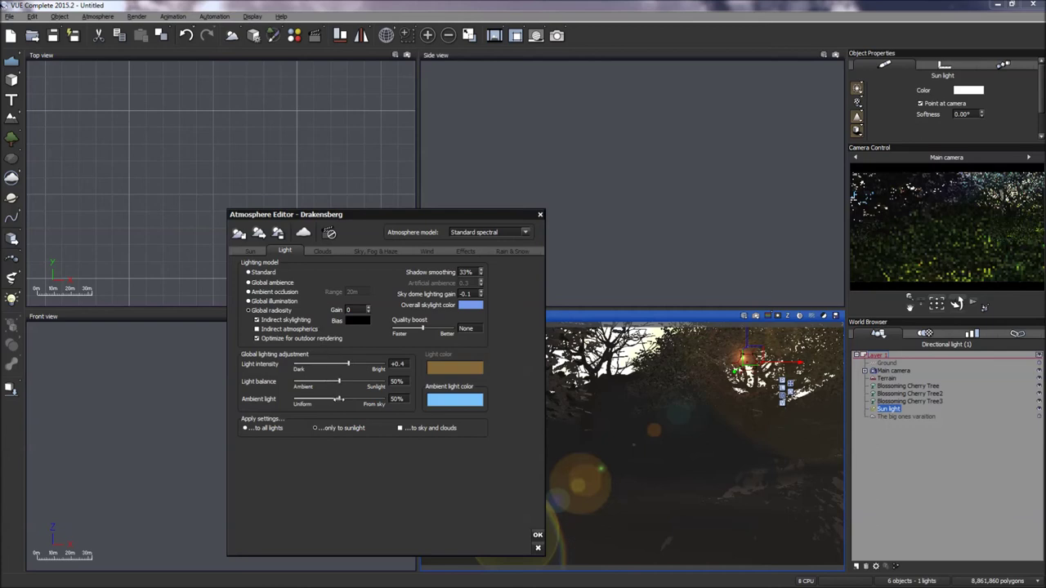
{"action": "left_click_drag", "start_coordinate": [340, 399], "coordinate": [348, 399]}
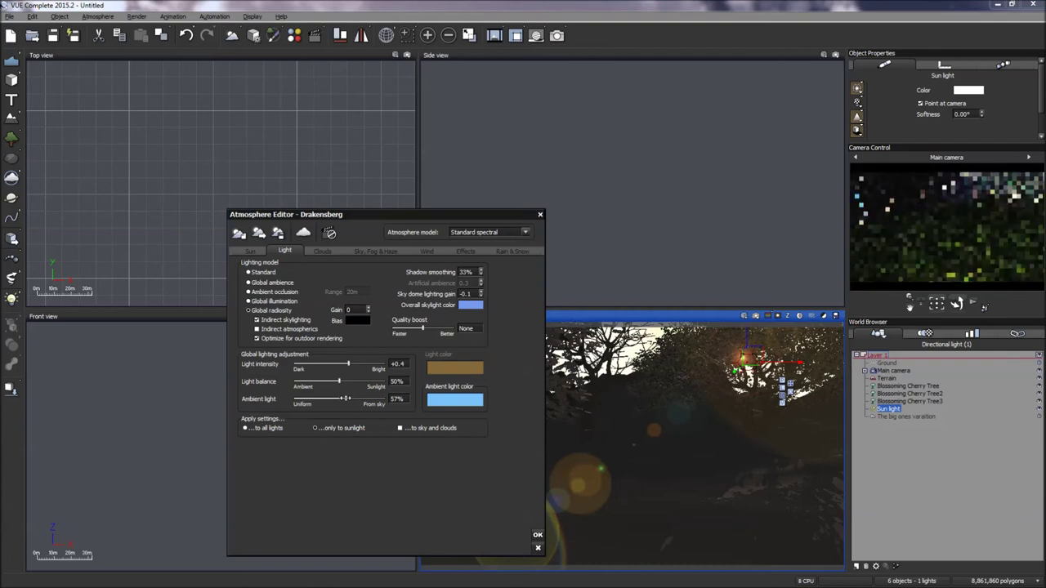
Set the cloud layer's feathers to 55% and its detail amount to 81%
{"action": "left_click", "coordinate": [324, 252]}
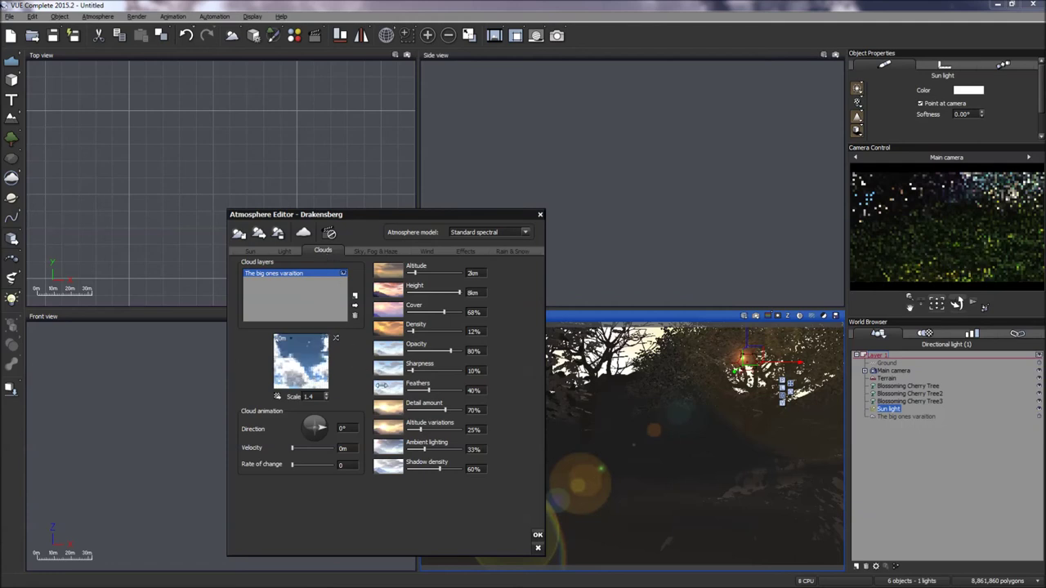
{"action": "left_click_drag", "start_coordinate": [431, 390], "coordinate": [440, 390]}
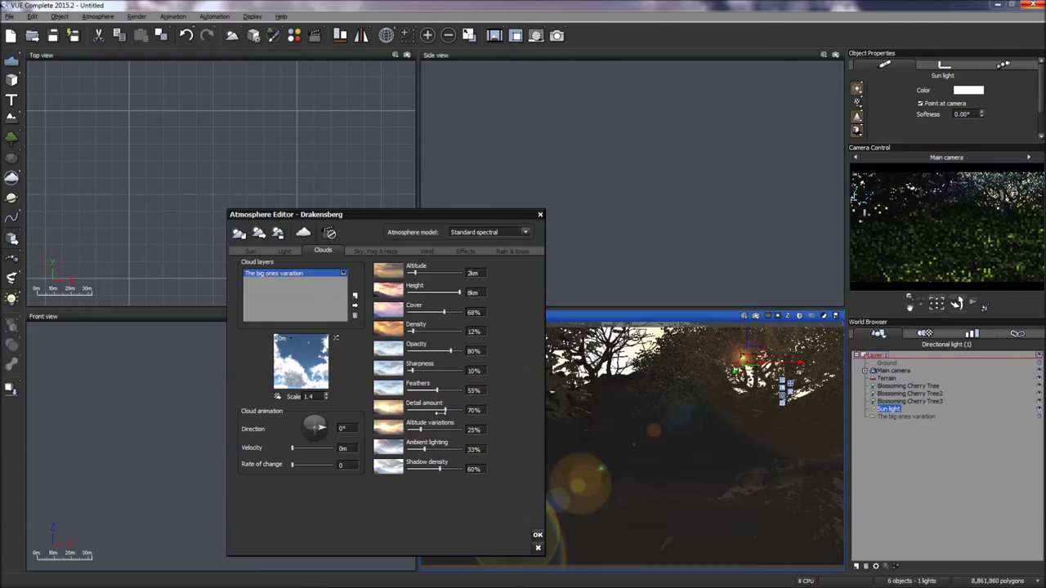
{"action": "left_click_drag", "start_coordinate": [440, 411], "coordinate": [453, 410]}
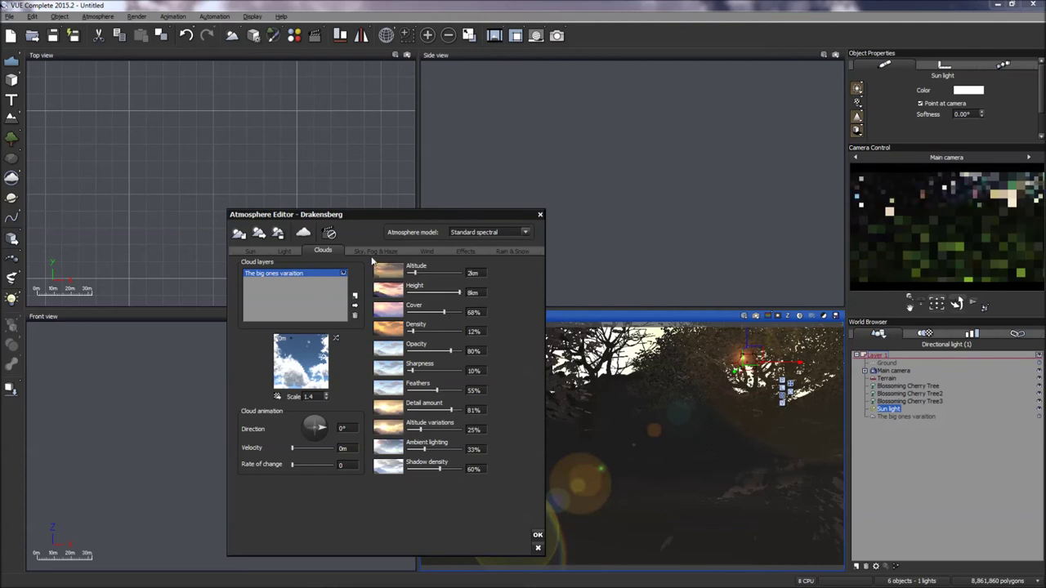
In the sky, fog and haze settings, set aerial perspective to 1.34 and quality boost to 2, and enable Godrays
{"action": "left_click", "coordinate": [370, 251]}
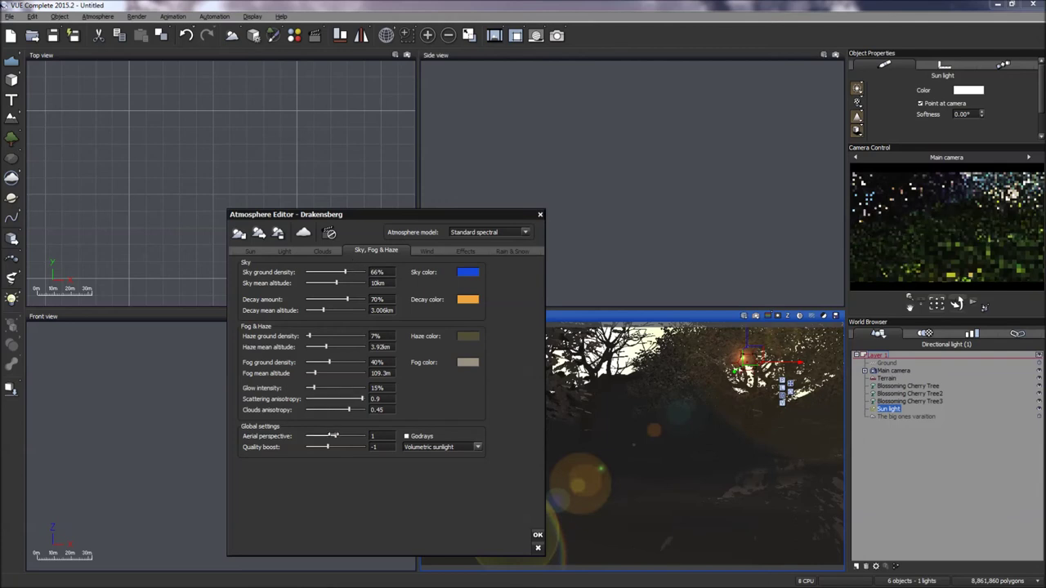
{"action": "left_click_drag", "start_coordinate": [335, 435], "coordinate": [338, 436]}
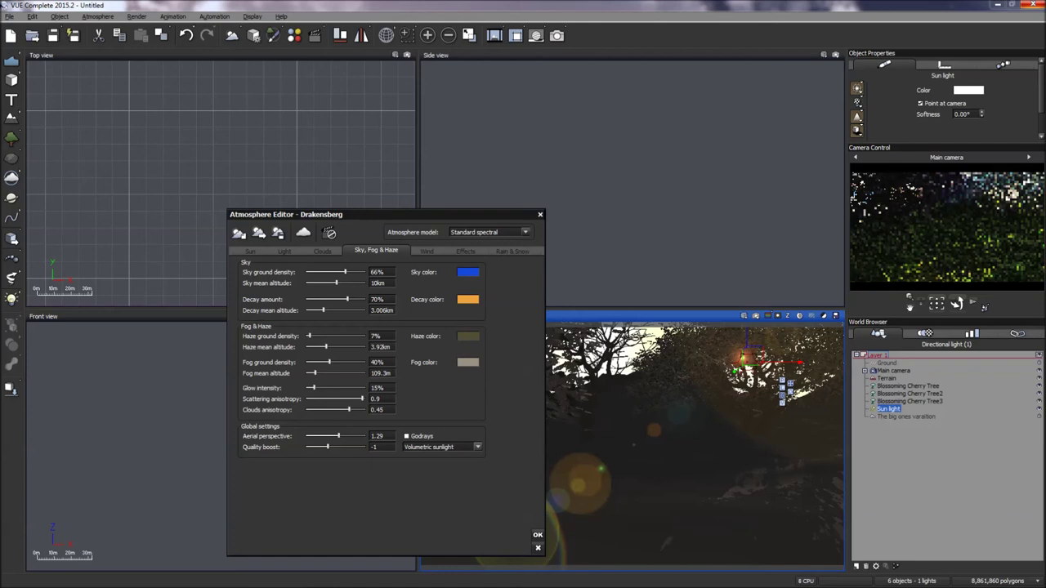
{"action": "left_click_drag", "start_coordinate": [338, 435], "coordinate": [339, 435]}
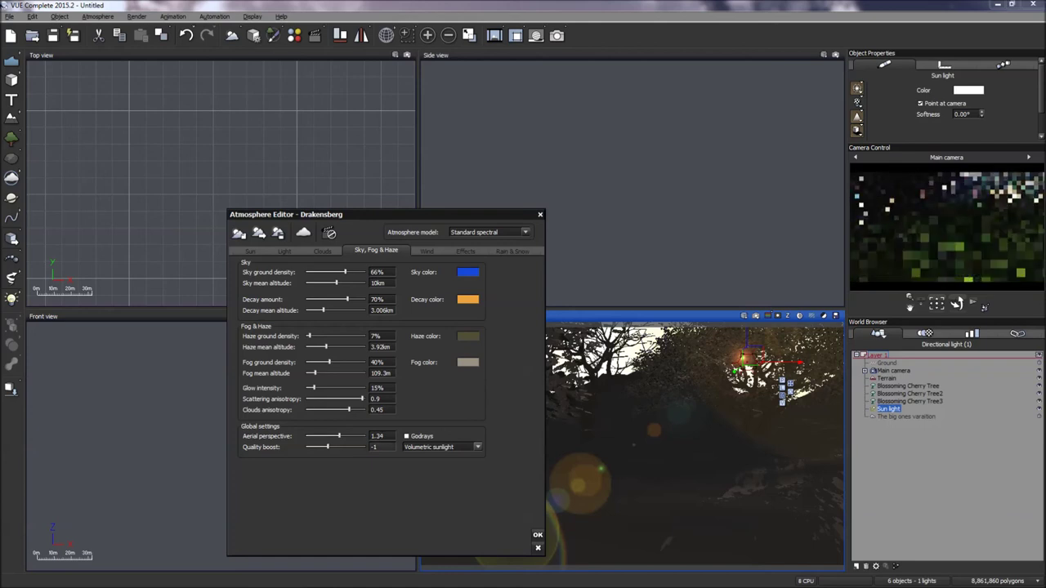
{"action": "left_click", "coordinate": [383, 447]}
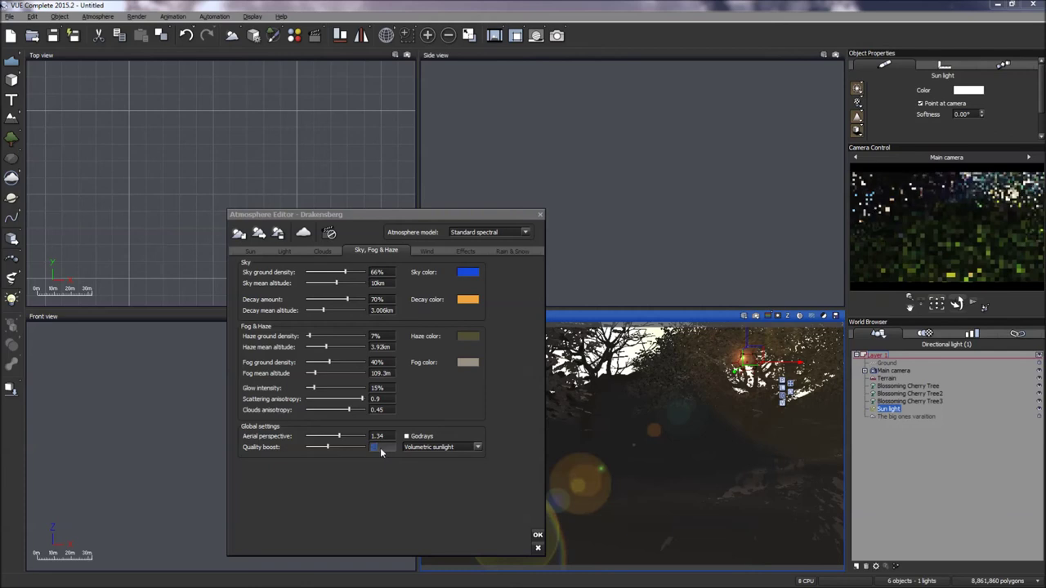
{"action": "type", "text": "2"}
{"action": "key", "text": "Return"}
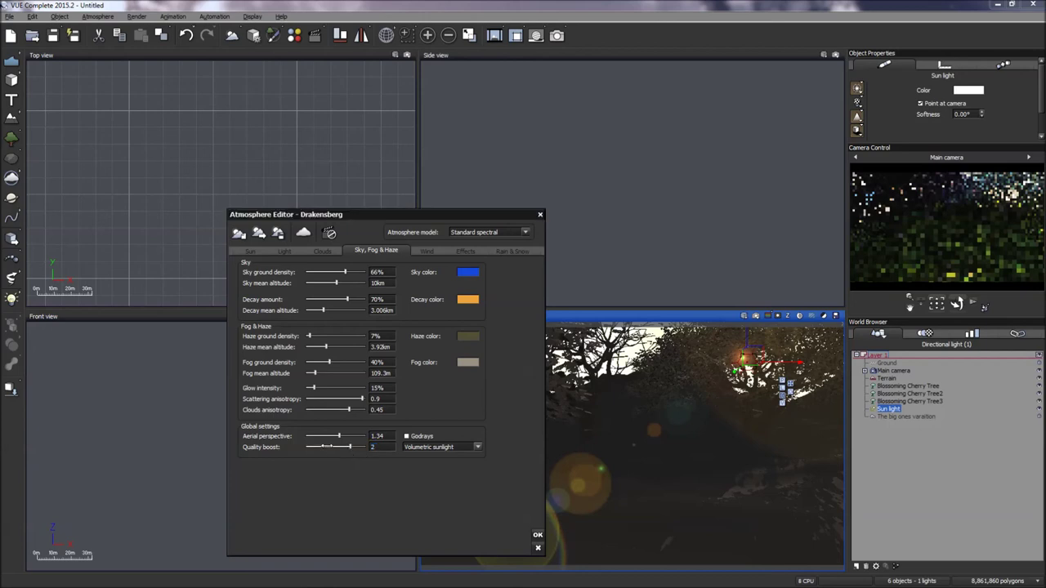
{"action": "left_click", "coordinate": [406, 436]}
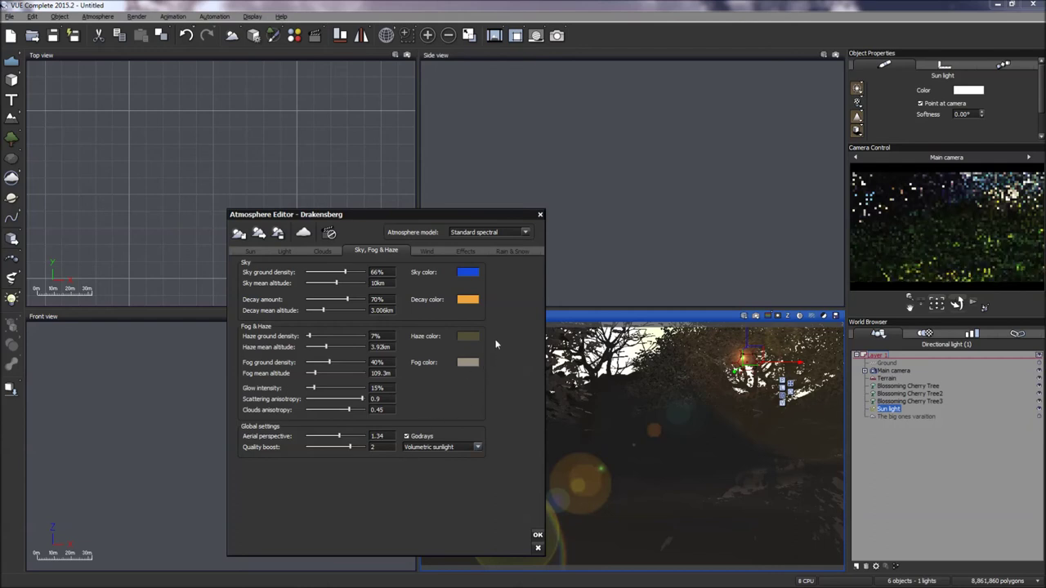
Disable both the per-plant wind and the breeze for the atmosphere
{"action": "left_click", "coordinate": [425, 251]}
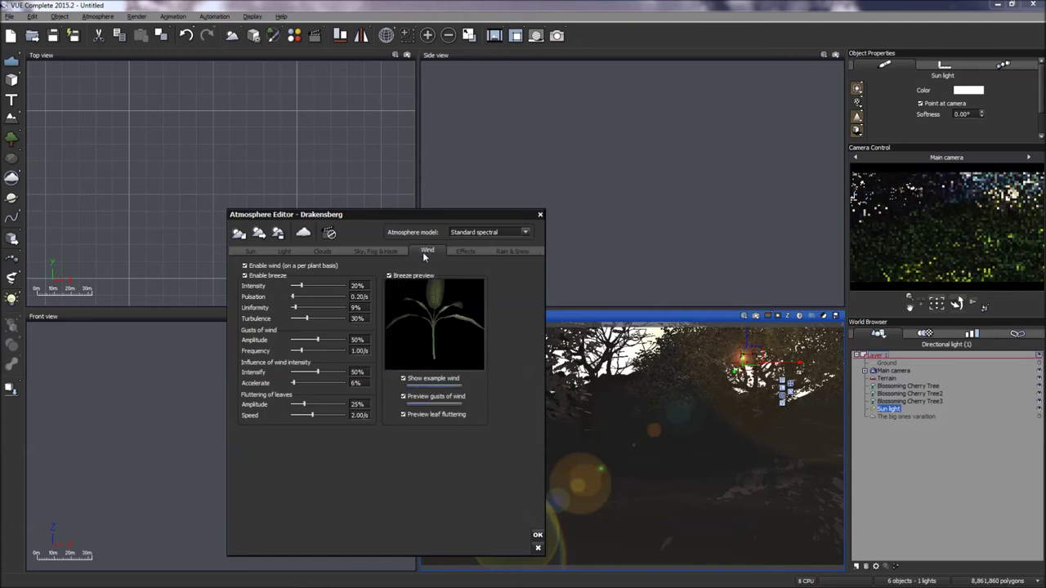
{"action": "left_click", "coordinate": [251, 267]}
{"action": "left_click", "coordinate": [250, 277]}
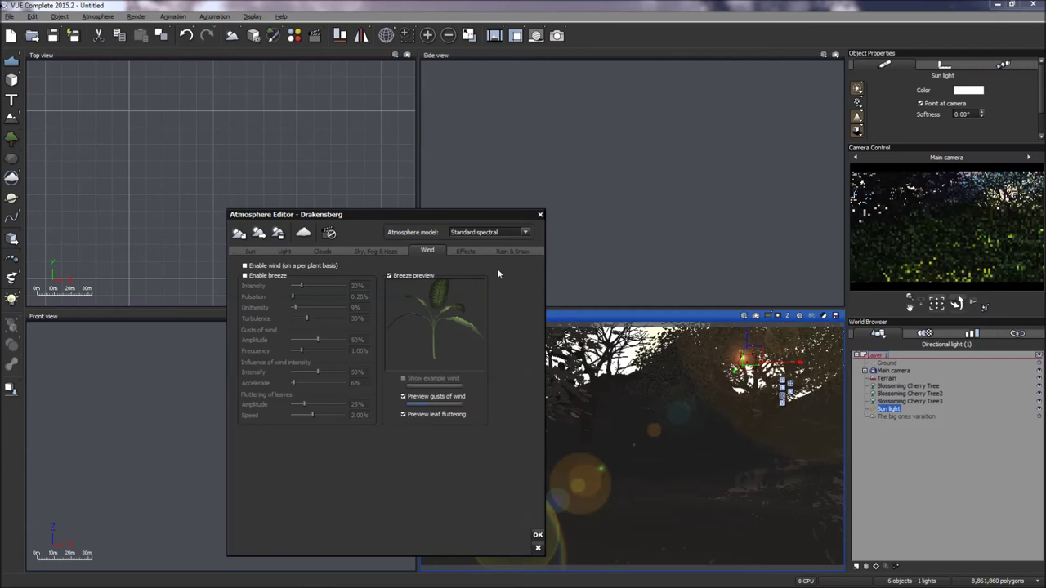
Review the atmosphere's effects settings and change the atmosphere model to Volumetric
{"action": "key", "text": "ctrl+Tab"}
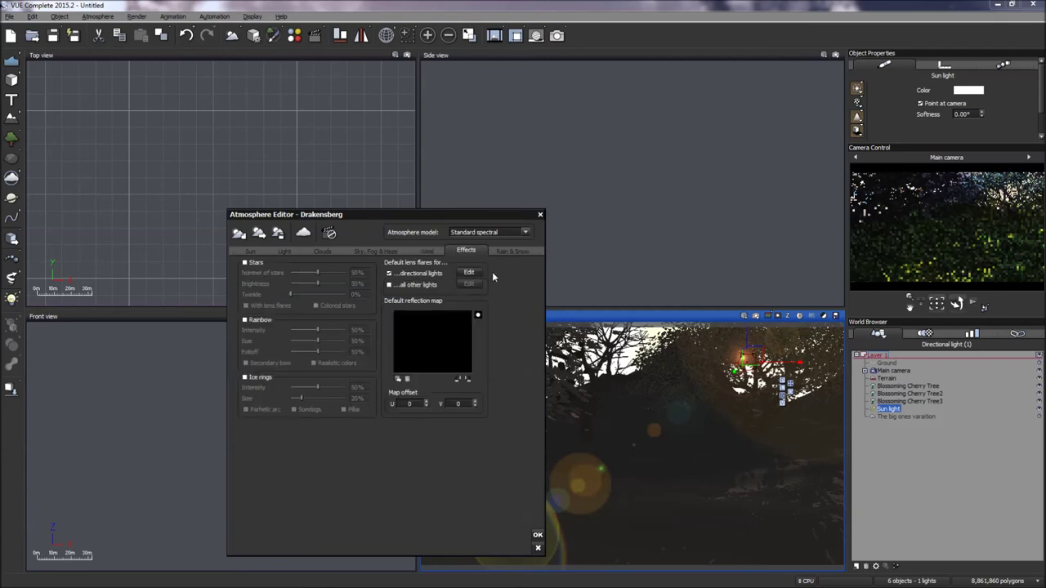
{"action": "left_click", "coordinate": [525, 232]}
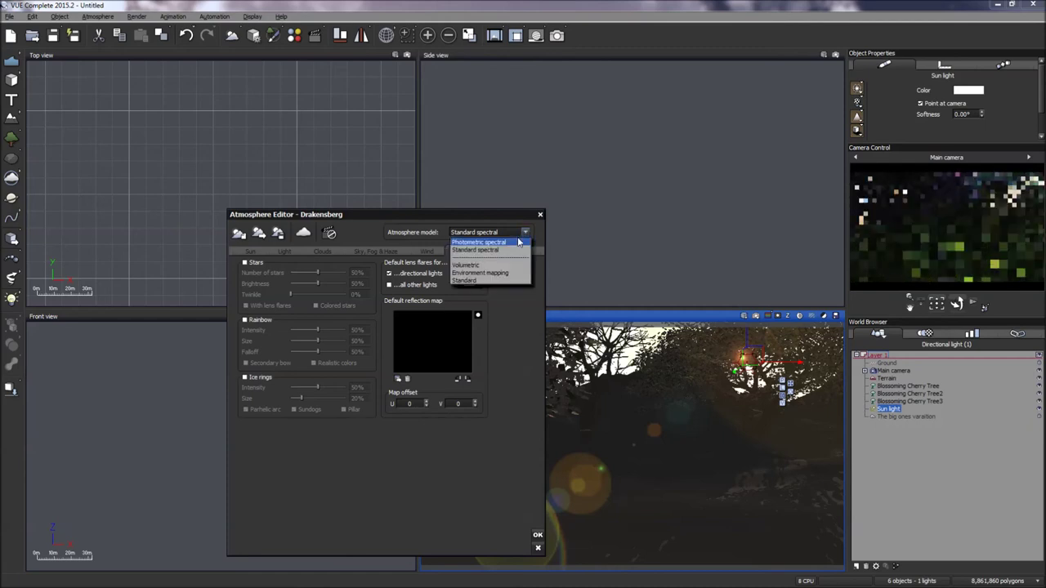
{"action": "left_click", "coordinate": [498, 266]}
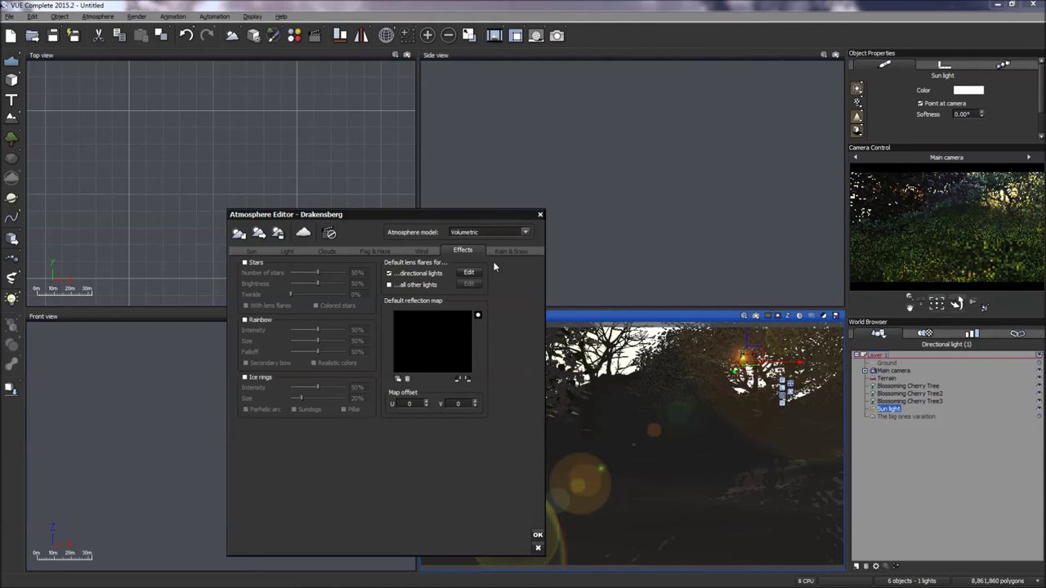
Raise the haze density to 449 in the fog and haze settings and accept the atmosphere changes
{"action": "left_click", "coordinate": [375, 251]}
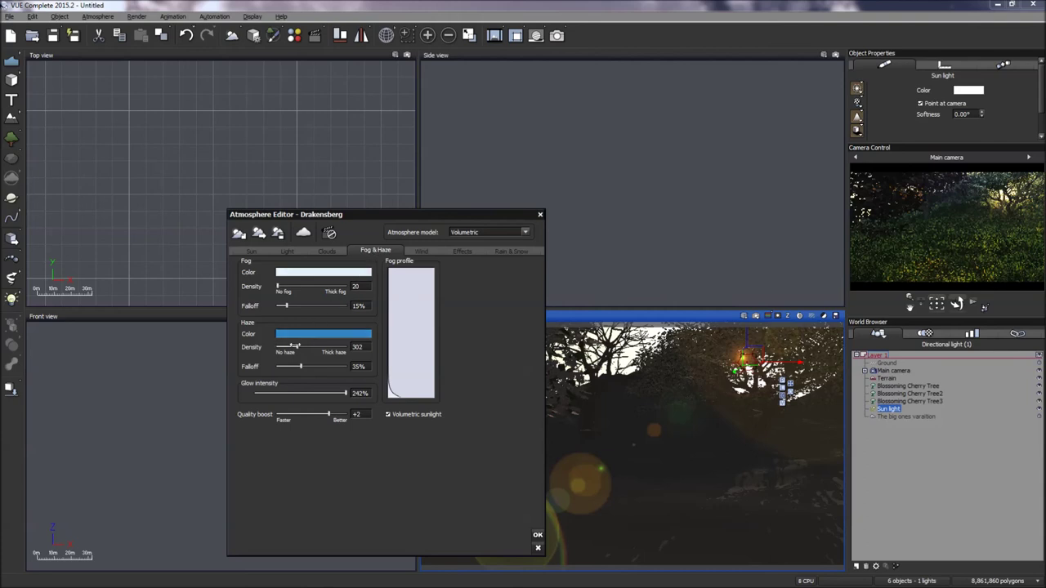
{"action": "left_click_drag", "start_coordinate": [298, 346], "coordinate": [304, 347]}
{"action": "left_click_drag", "start_coordinate": [304, 347], "coordinate": [309, 346]}
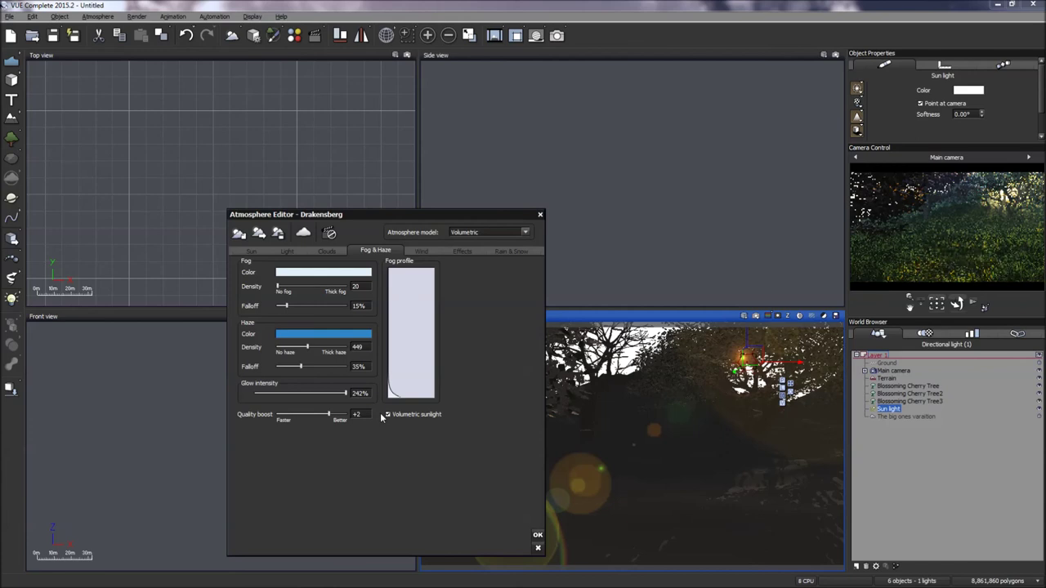
{"action": "left_click", "coordinate": [536, 535]}
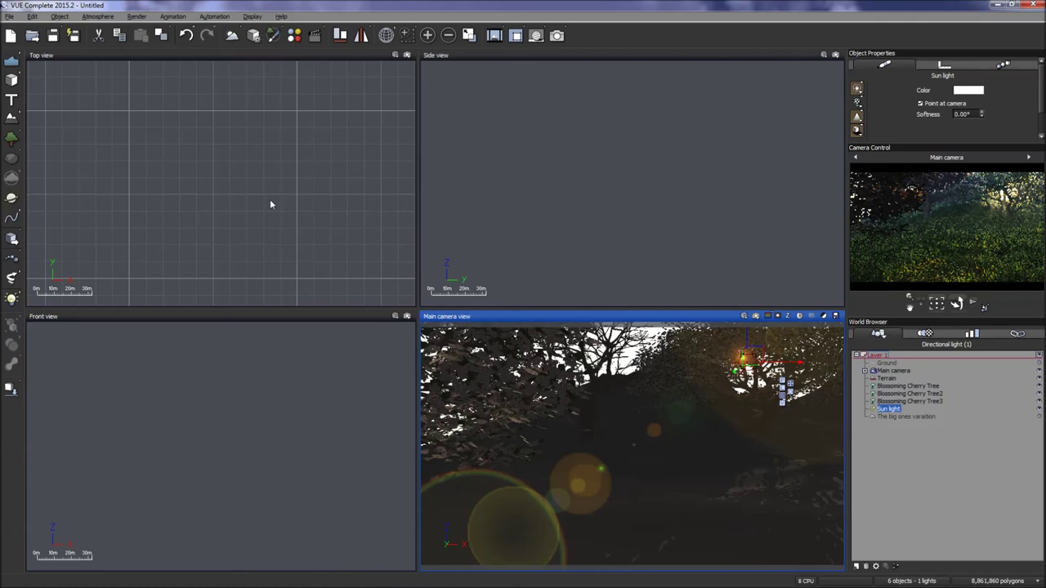
Start saving the scene and choose the Pictures folder inside E-OnXtras on the Massive (E:) drive as its destination
{"action": "left_click", "coordinate": [9, 17]}
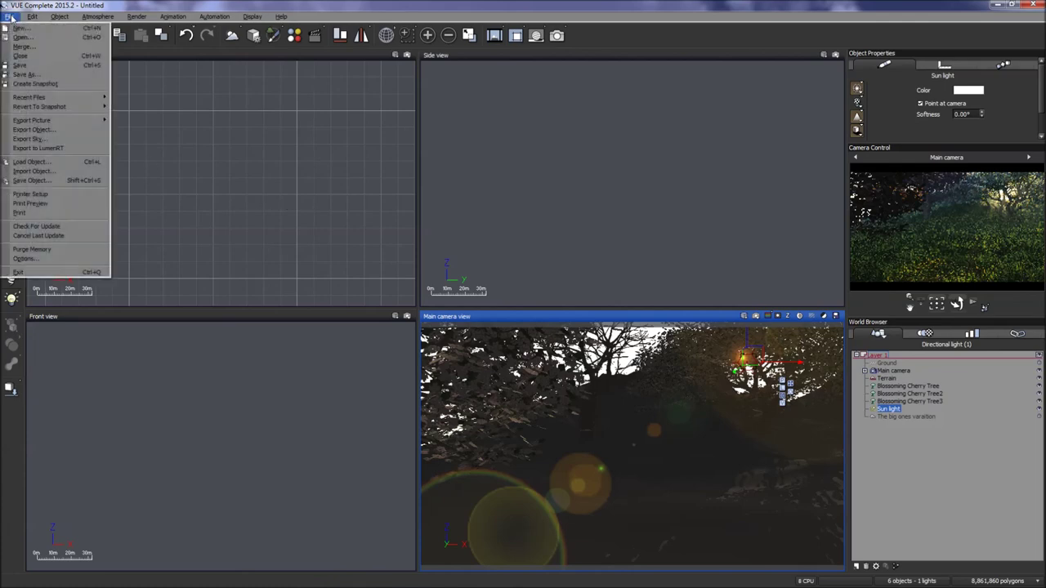
{"action": "left_click", "coordinate": [37, 83]}
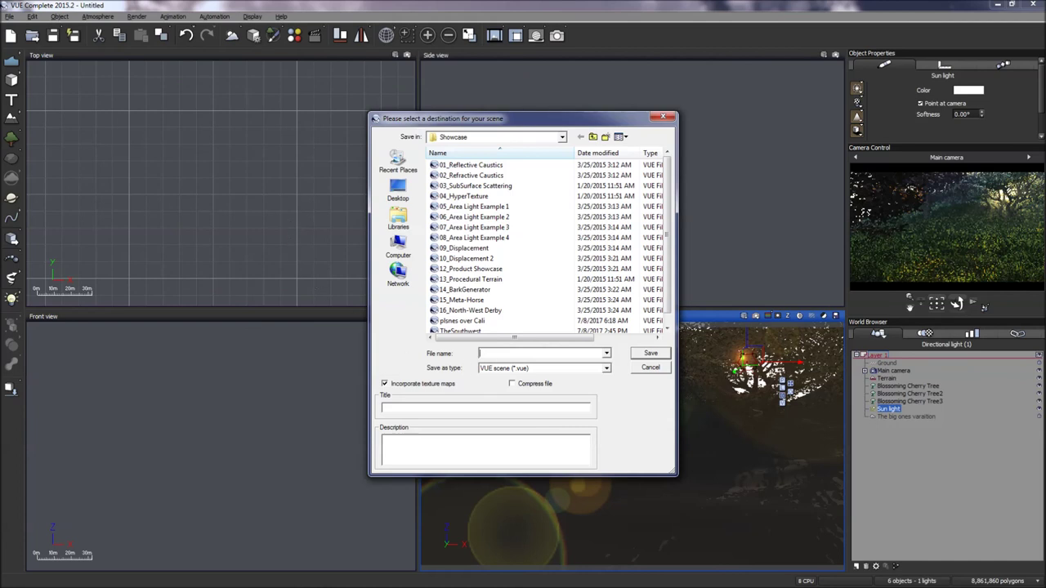
{"action": "left_click", "coordinate": [562, 138]}
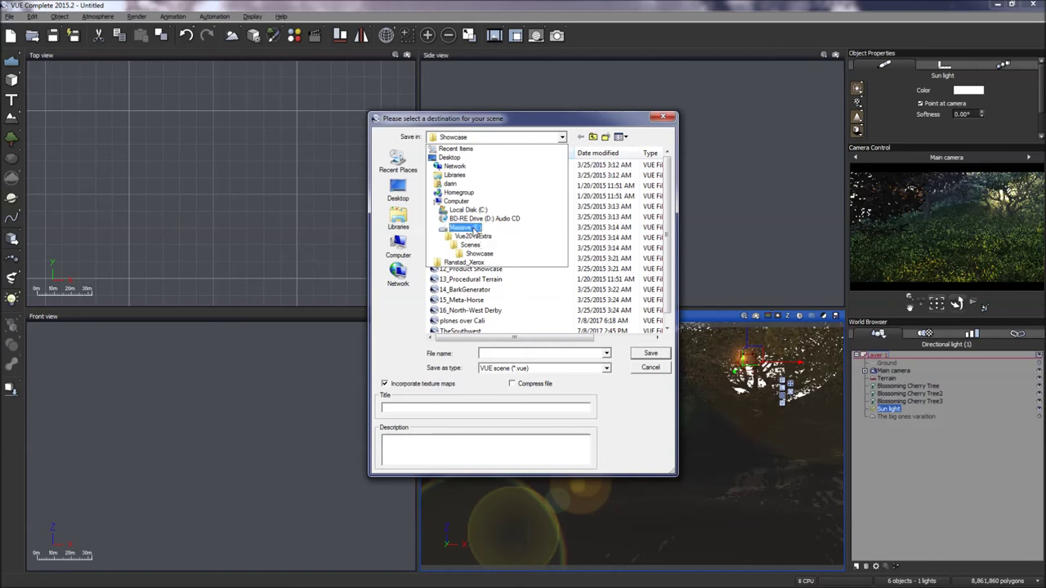
{"action": "left_click", "coordinate": [464, 228]}
{"action": "left_click", "coordinate": [458, 279]}
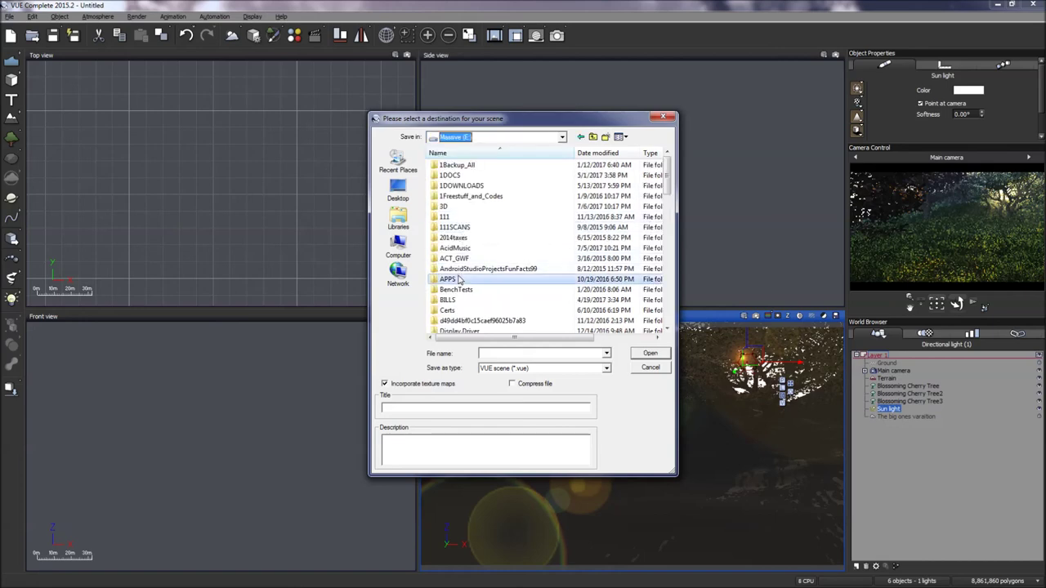
{"action": "scroll", "coordinate": [459, 279], "scroll_direction": "down", "scroll_amount": 1}
{"action": "scroll", "coordinate": [459, 279], "scroll_direction": "down", "scroll_amount": 3}
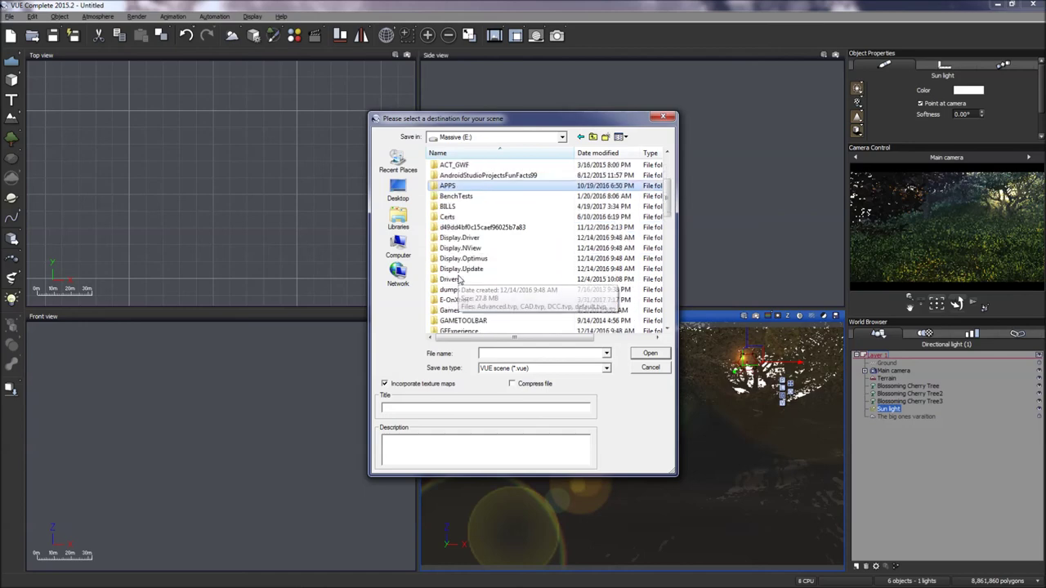
{"action": "double_click", "coordinate": [455, 270]}
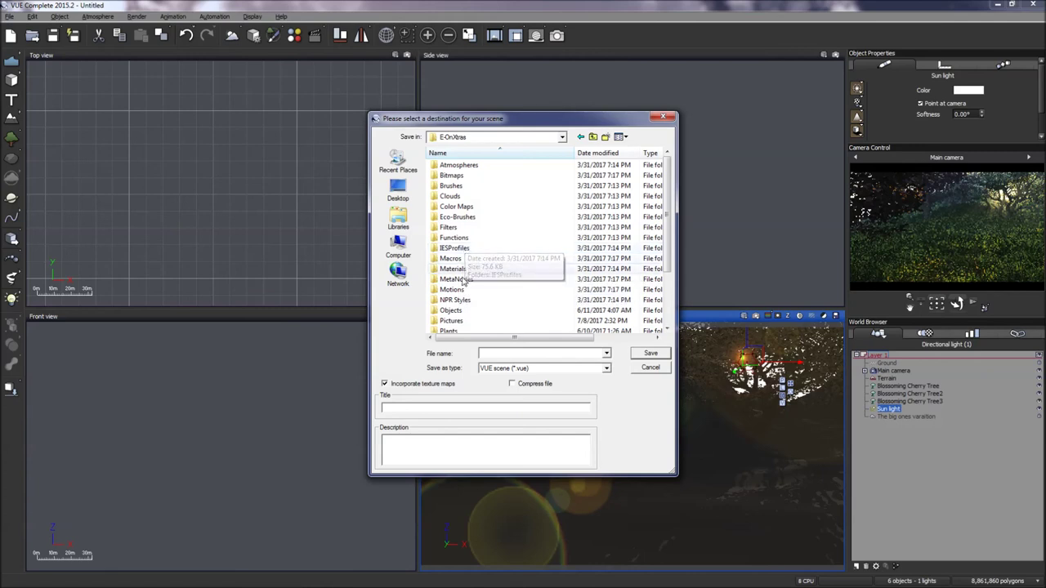
{"action": "left_click", "coordinate": [458, 321]}
{"action": "double_click", "coordinate": [460, 322]}
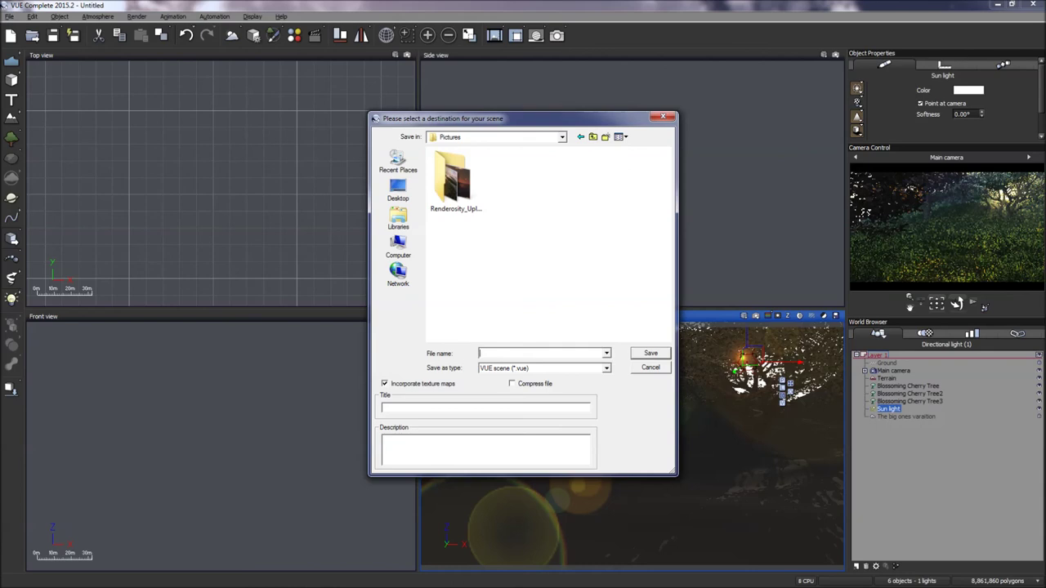
Save the scene as ForestGlow with the title "Forest Glow" and an author credit as the description
{"action": "type", "text": "ForestGlow"}
{"action": "type", "text": "Forest Glow"}
{"action": "left_click", "coordinate": [383, 442]}
{"action": "type", "text": "By Darin aka DAM3D"}
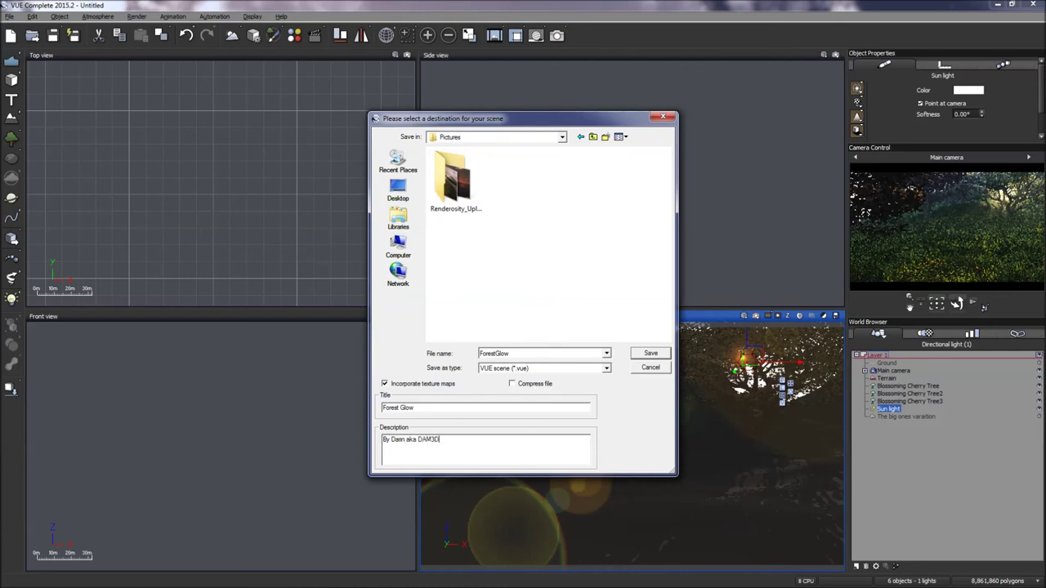
{"action": "left_click", "coordinate": [651, 356]}
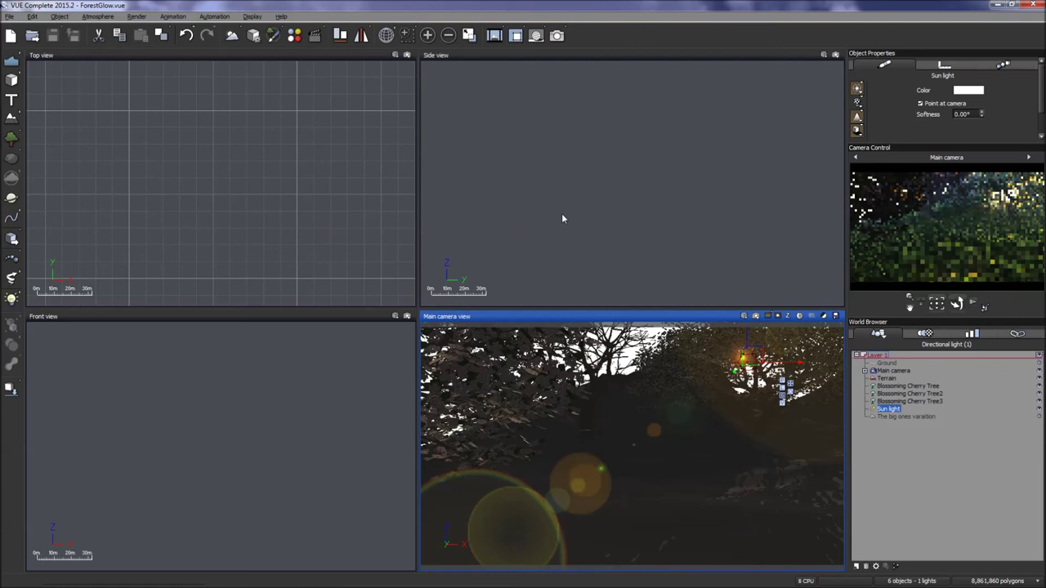
Set the render options to Superior quality at 1920x1080 and accept them
{"action": "left_click", "coordinate": [556, 35]}
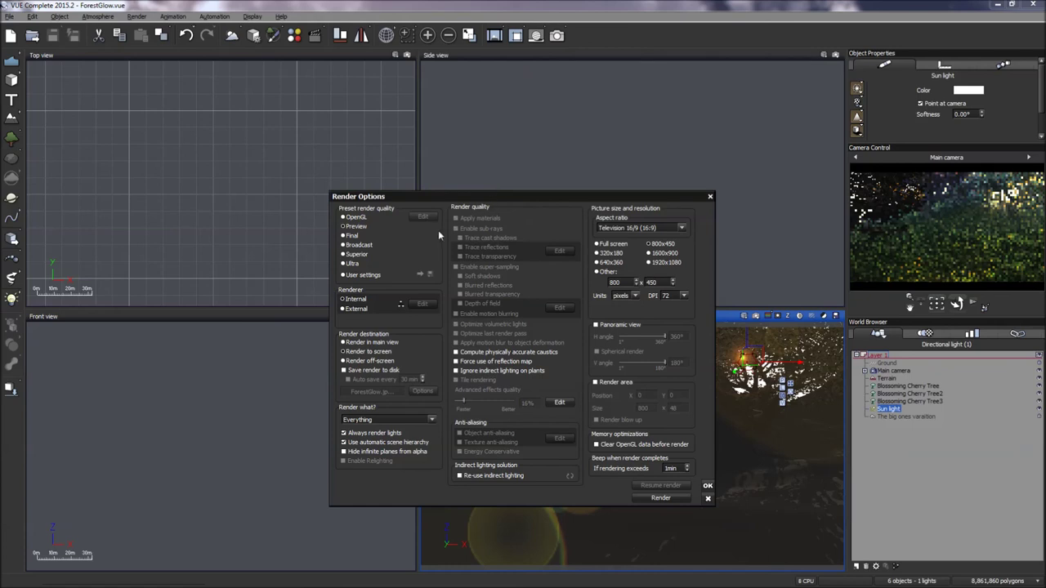
{"action": "left_click", "coordinate": [358, 255]}
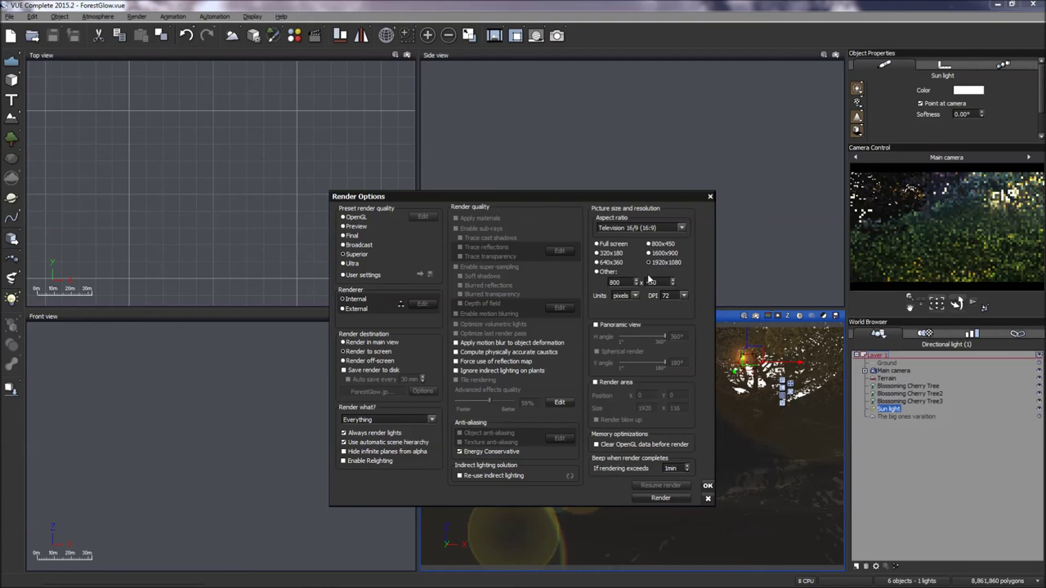
{"action": "left_click", "coordinate": [708, 485]}
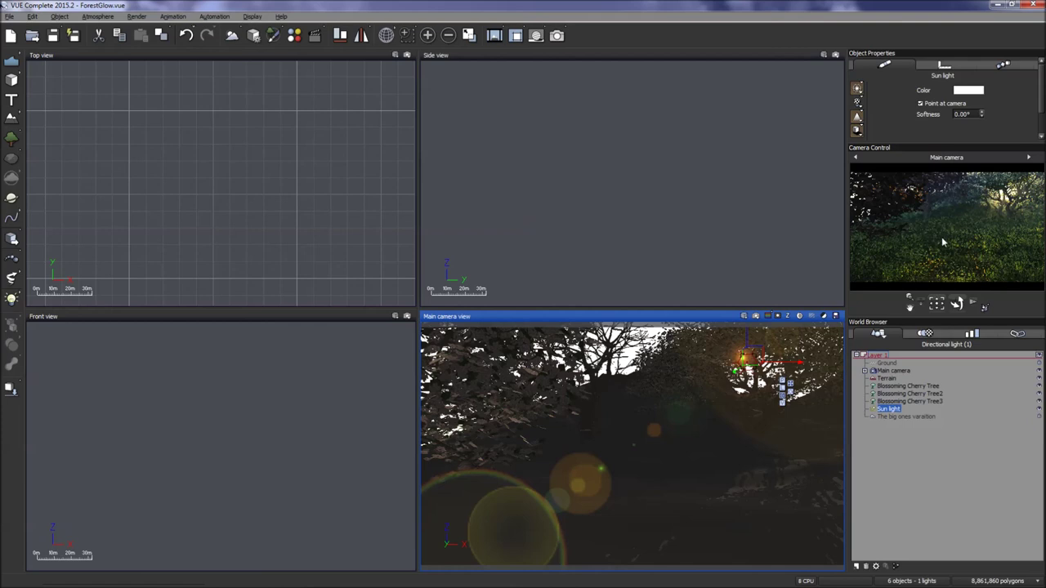
Start the full render of the main camera view
{"action": "right_click", "coordinate": [983, 255]}
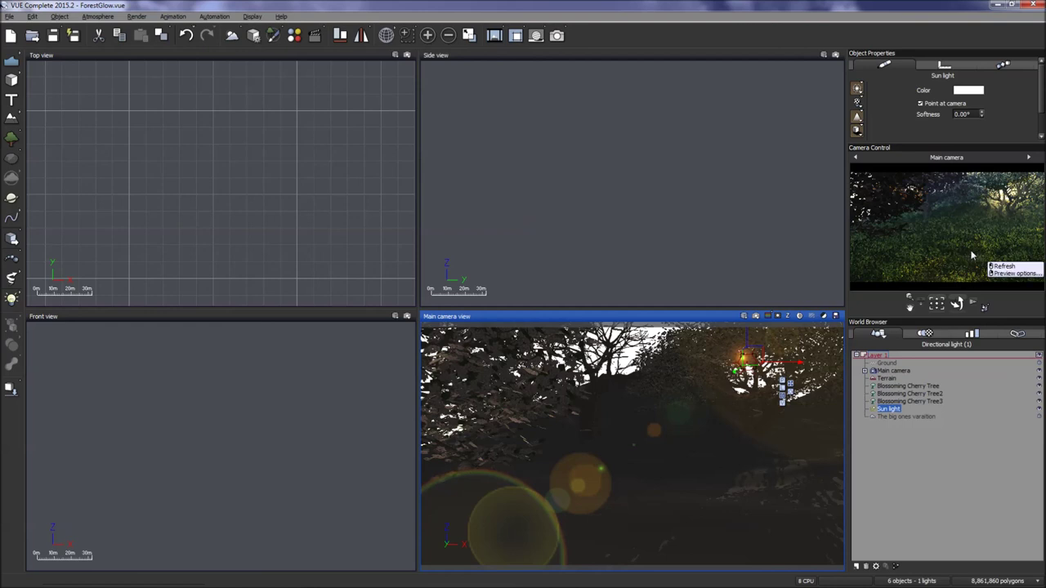
{"action": "left_click", "coordinate": [831, 242]}
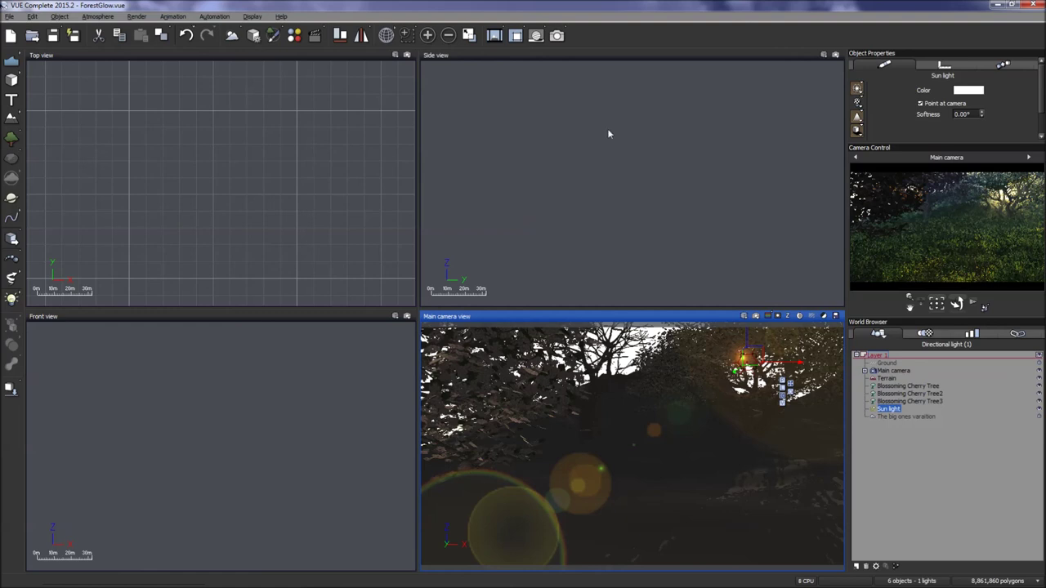
{"action": "right_click", "coordinate": [558, 36]}
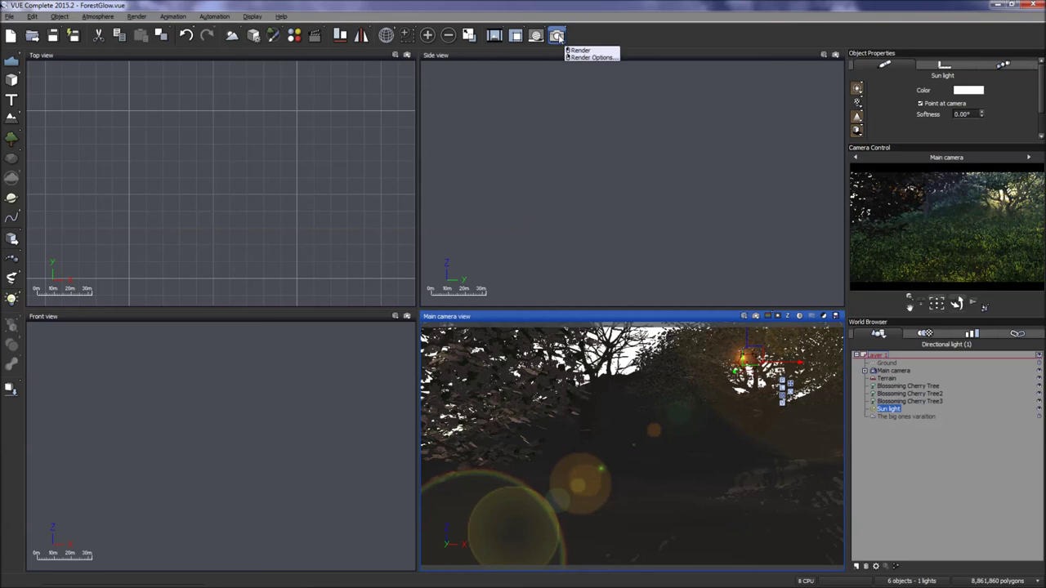
{"action": "left_click", "coordinate": [579, 50]}
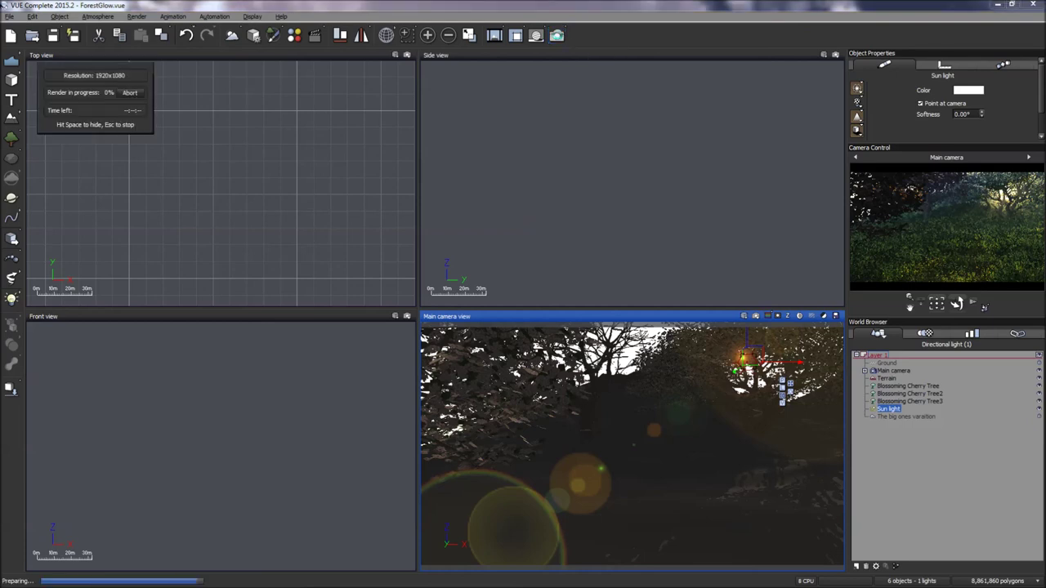
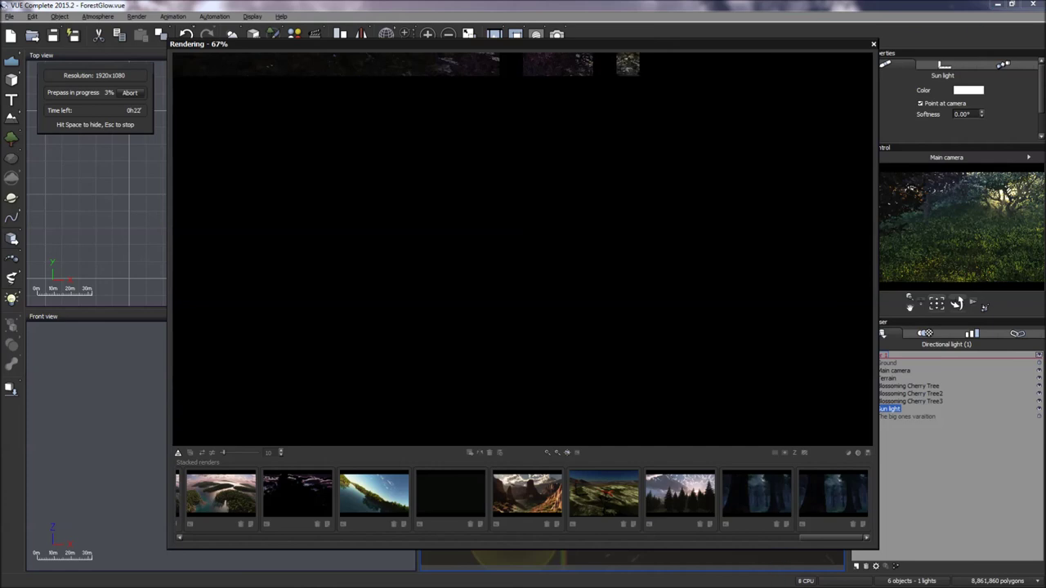
{"action": "mouse_move", "coordinate": [520, 578]}
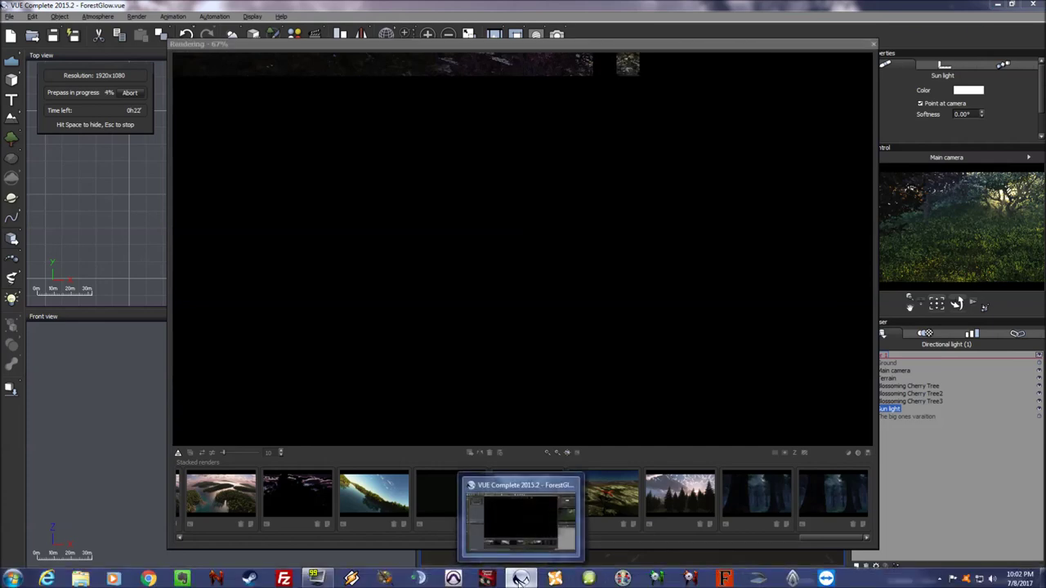
{"action": "right_click", "coordinate": [521, 579]}
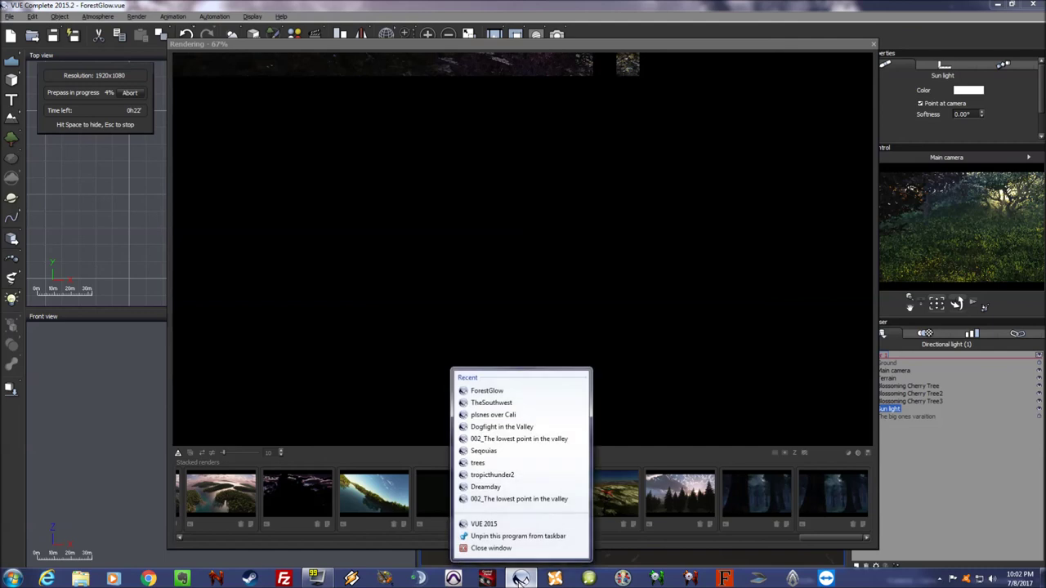
{"action": "key", "text": "Escape"}
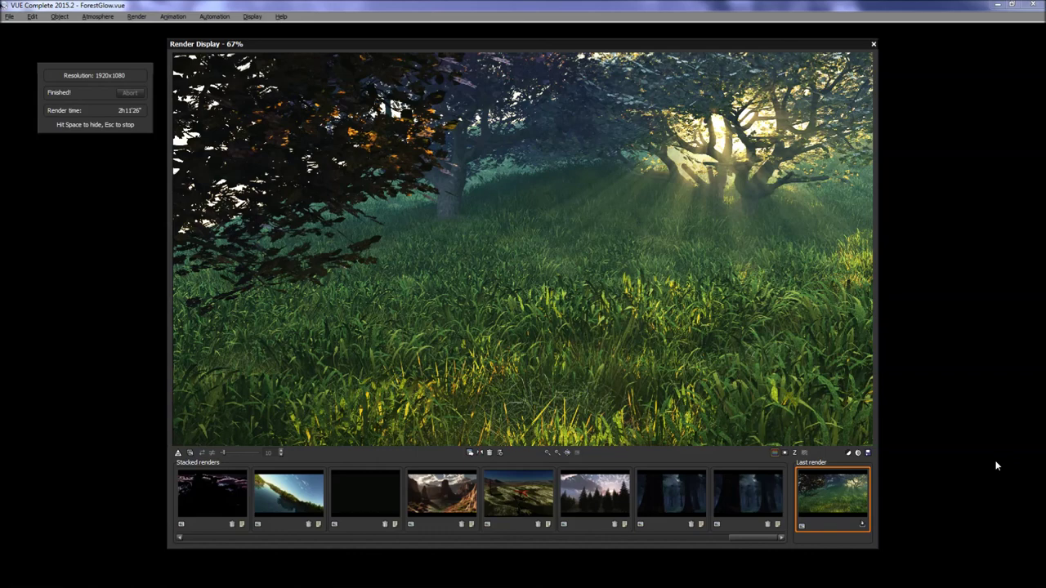
Save the finished render as ForestGlow in the Pictures folder and close the render display
{"action": "left_click", "coordinate": [868, 453]}
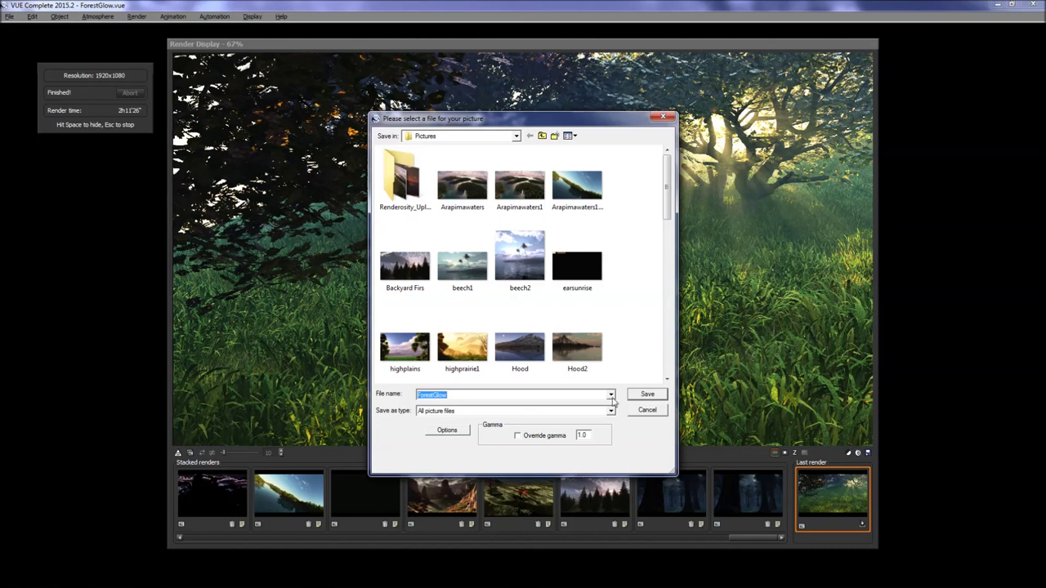
{"action": "left_click", "coordinate": [647, 396]}
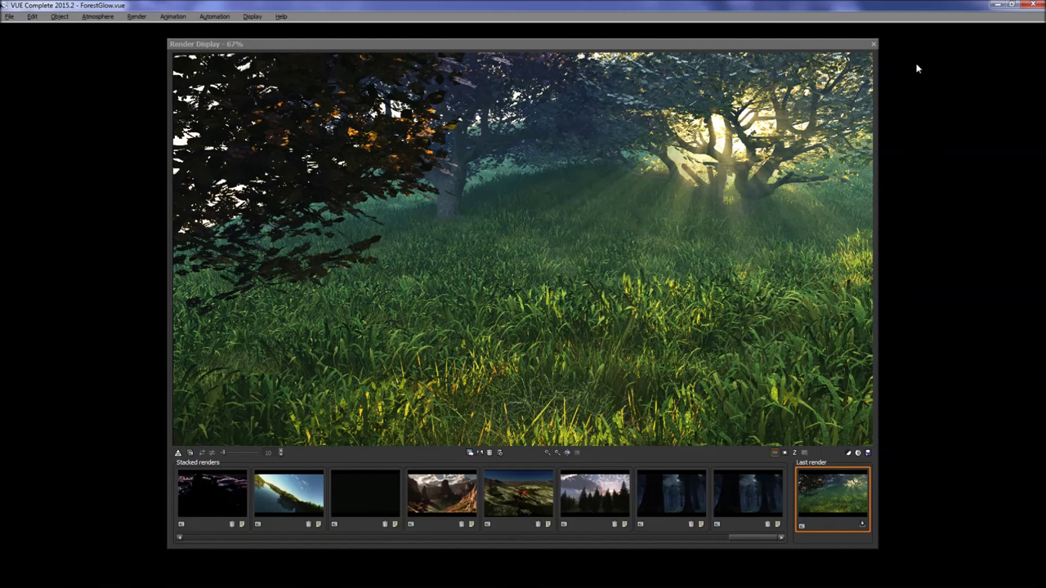
{"action": "left_click", "coordinate": [874, 43]}
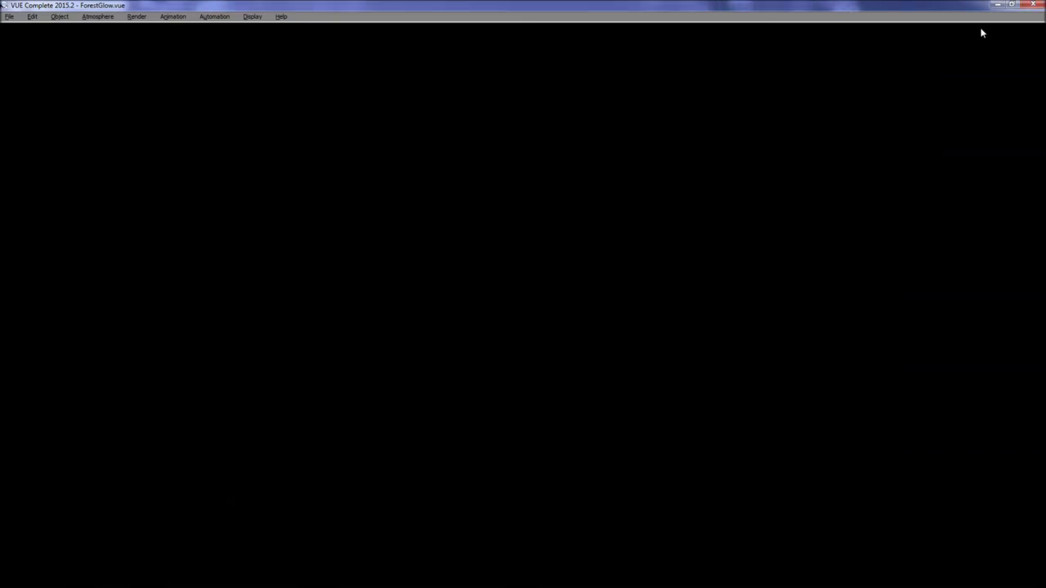
Minimize VUE and the open folder window, and open the E-OnXtras Pictures folder in Windows Explorer
{"action": "left_click", "coordinate": [997, 5]}
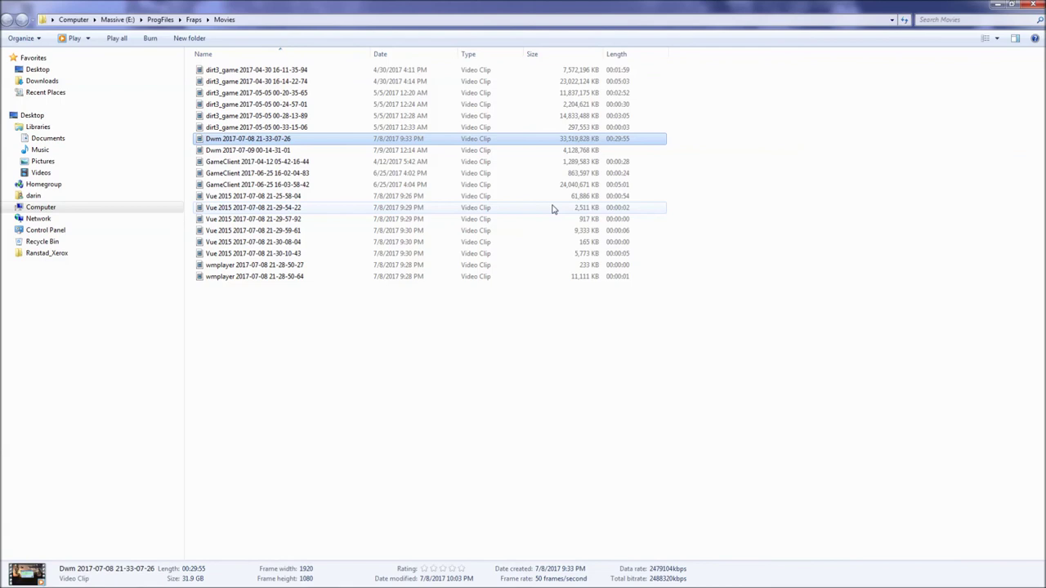
{"action": "left_click", "coordinate": [996, 4]}
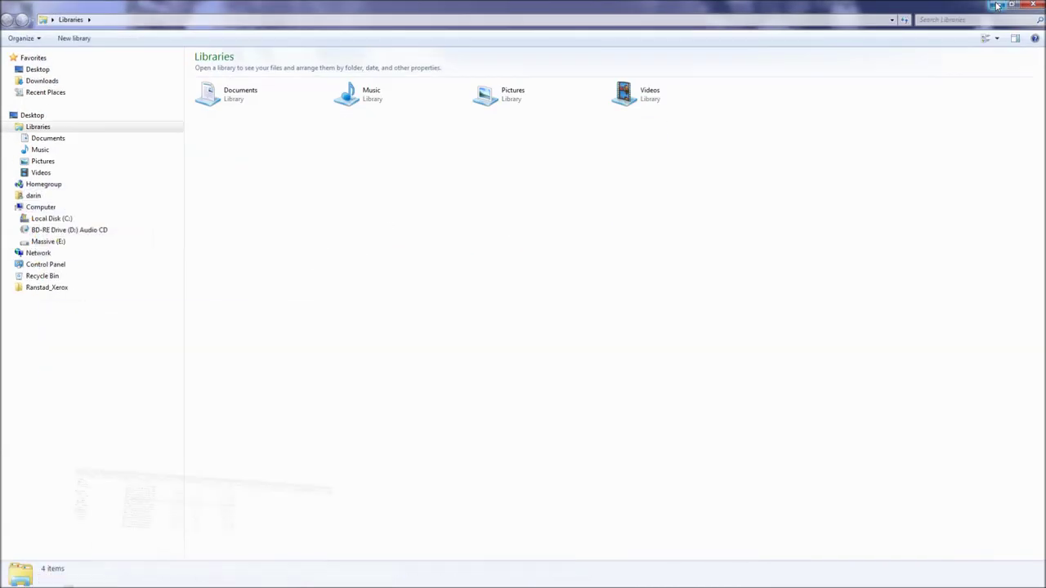
{"action": "mouse_move", "coordinate": [521, 580]}
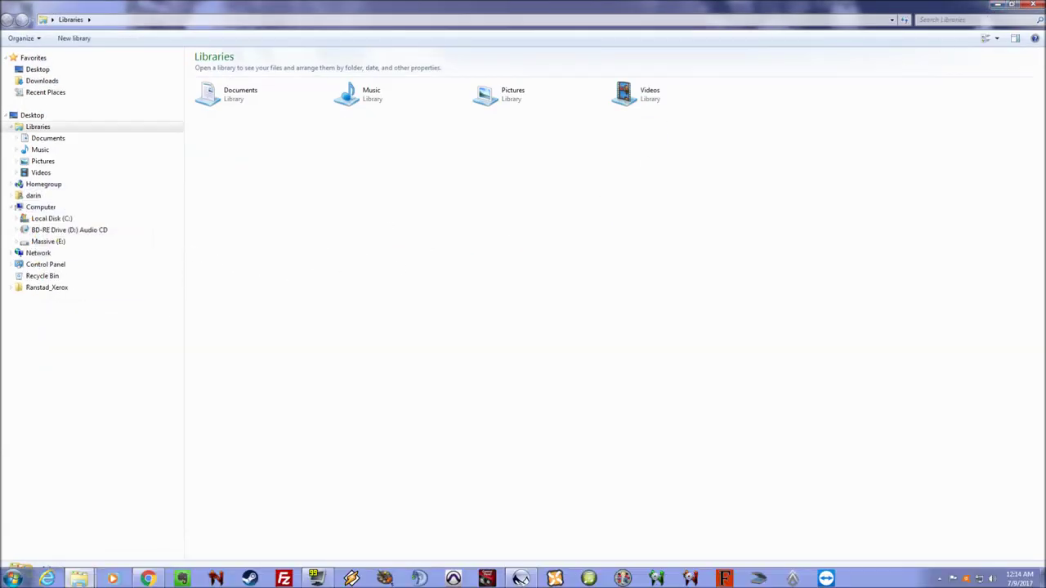
{"action": "right_click", "coordinate": [78, 579]}
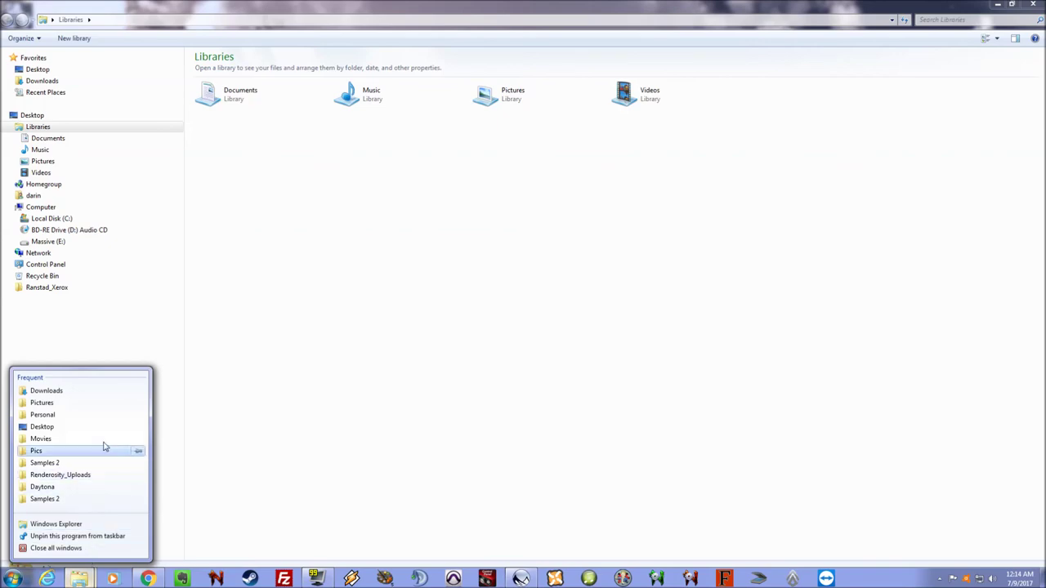
{"action": "left_click", "coordinate": [104, 403]}
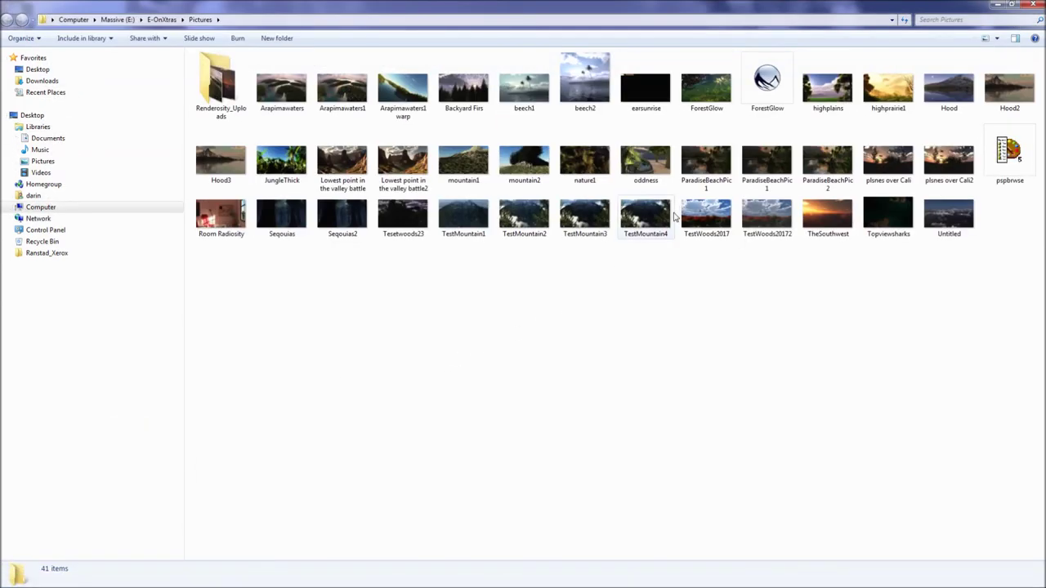
Set the ForestGlow picture as the desktop background and minimize the FRAPS window to show the desktop
{"action": "right_click", "coordinate": [714, 97]}
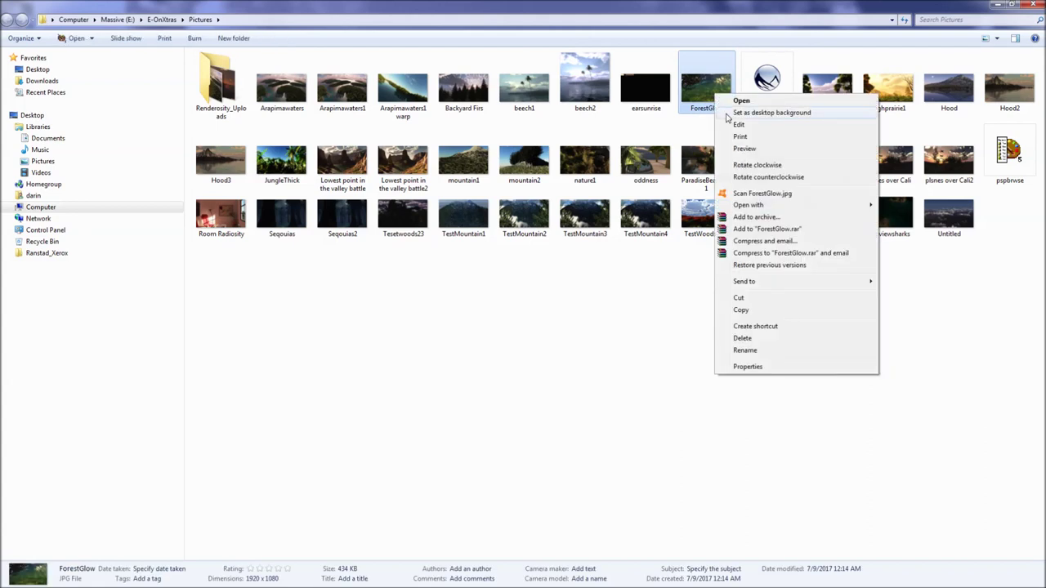
{"action": "left_click", "coordinate": [726, 113]}
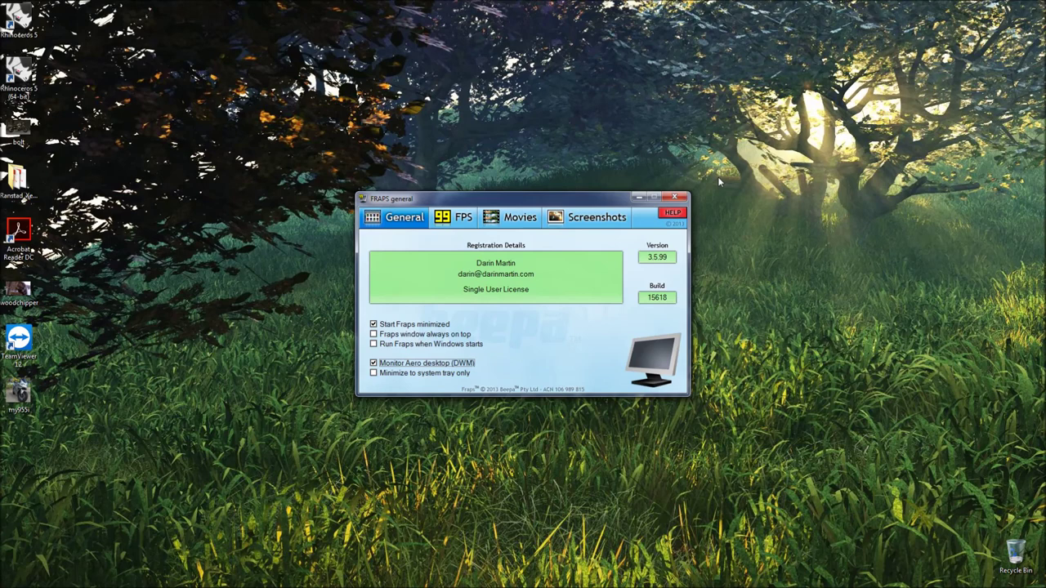
{"action": "left_click", "coordinate": [640, 198]}
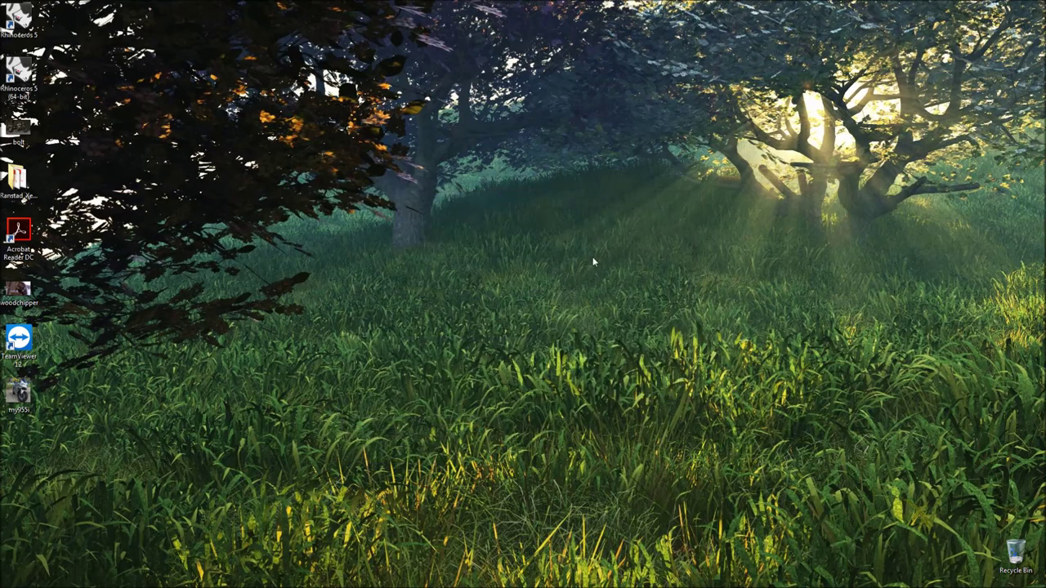